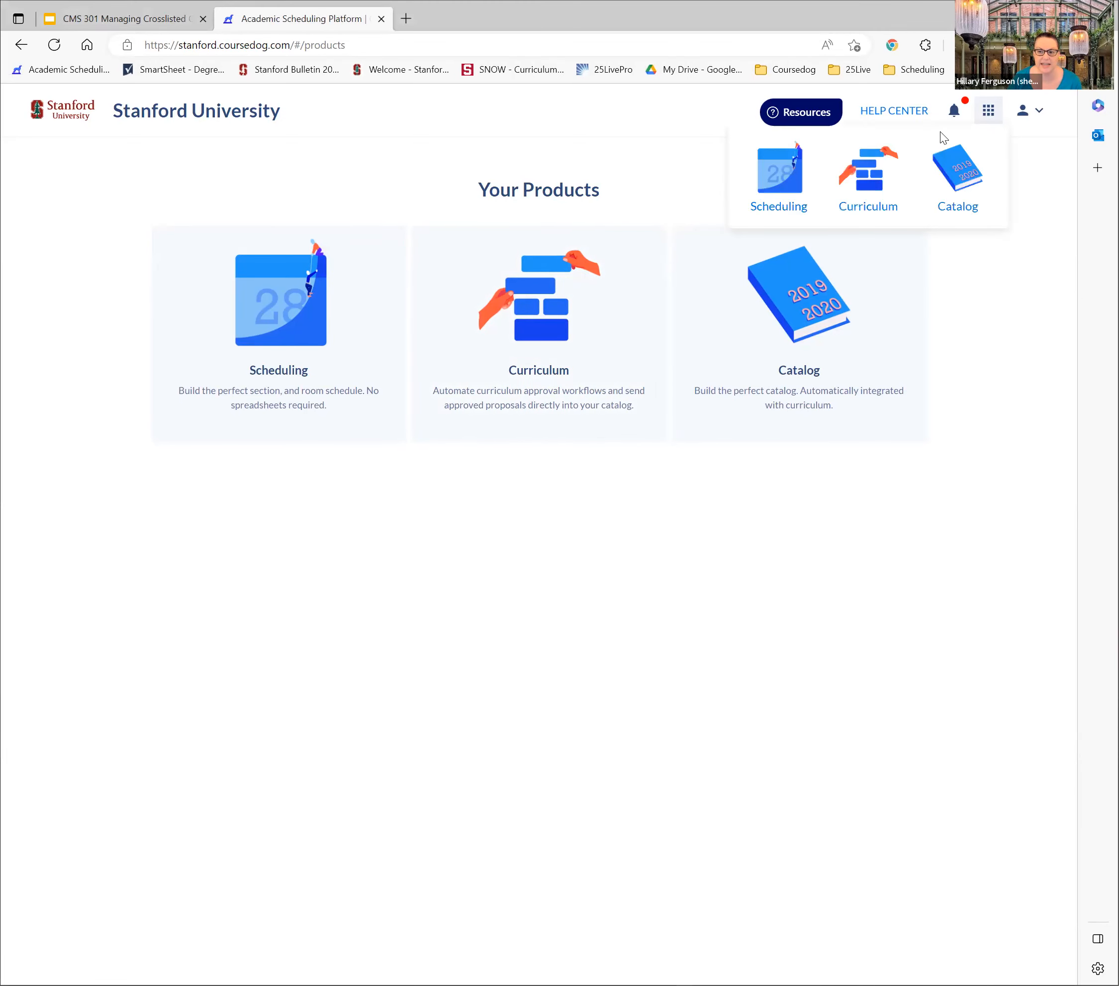
Open the course list in the Curriculum product
click(585, 280)
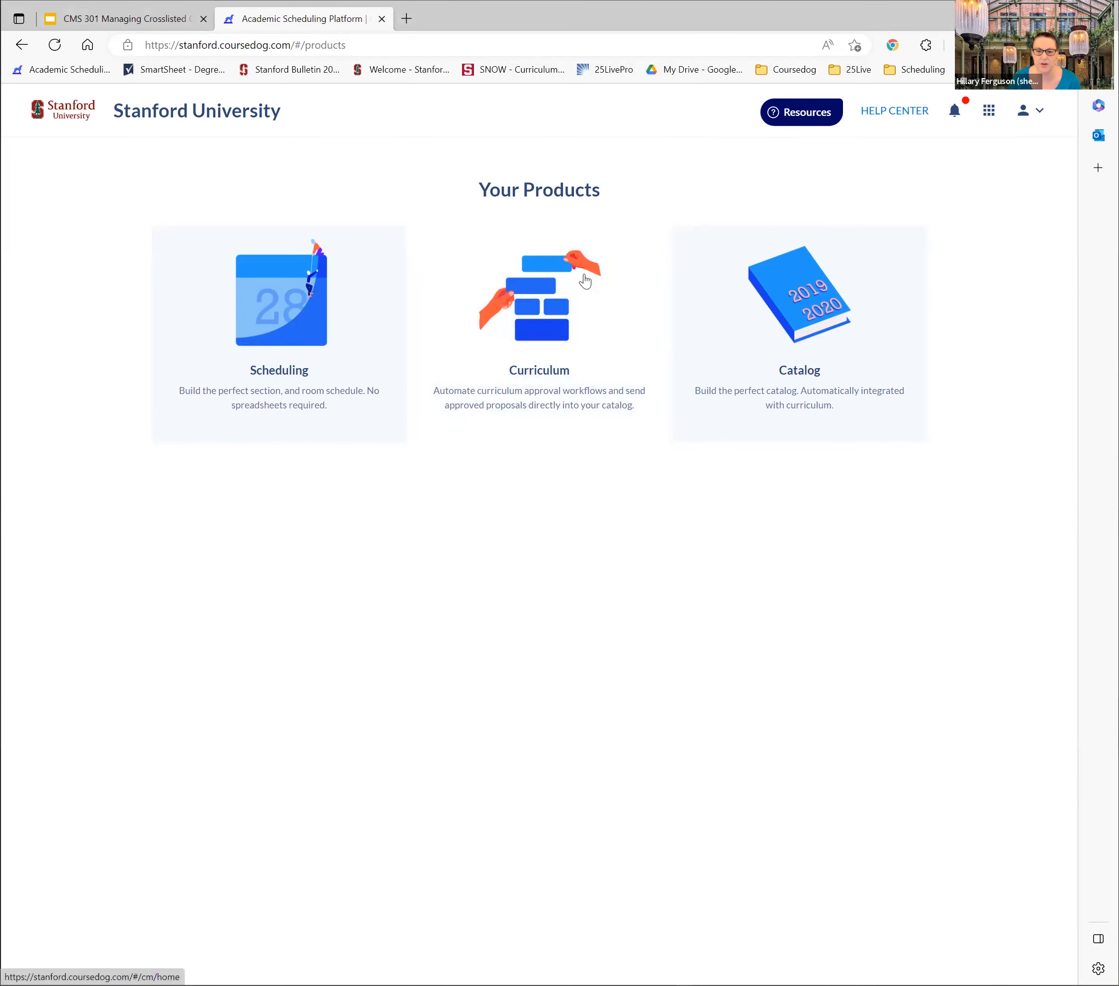
click(579, 302)
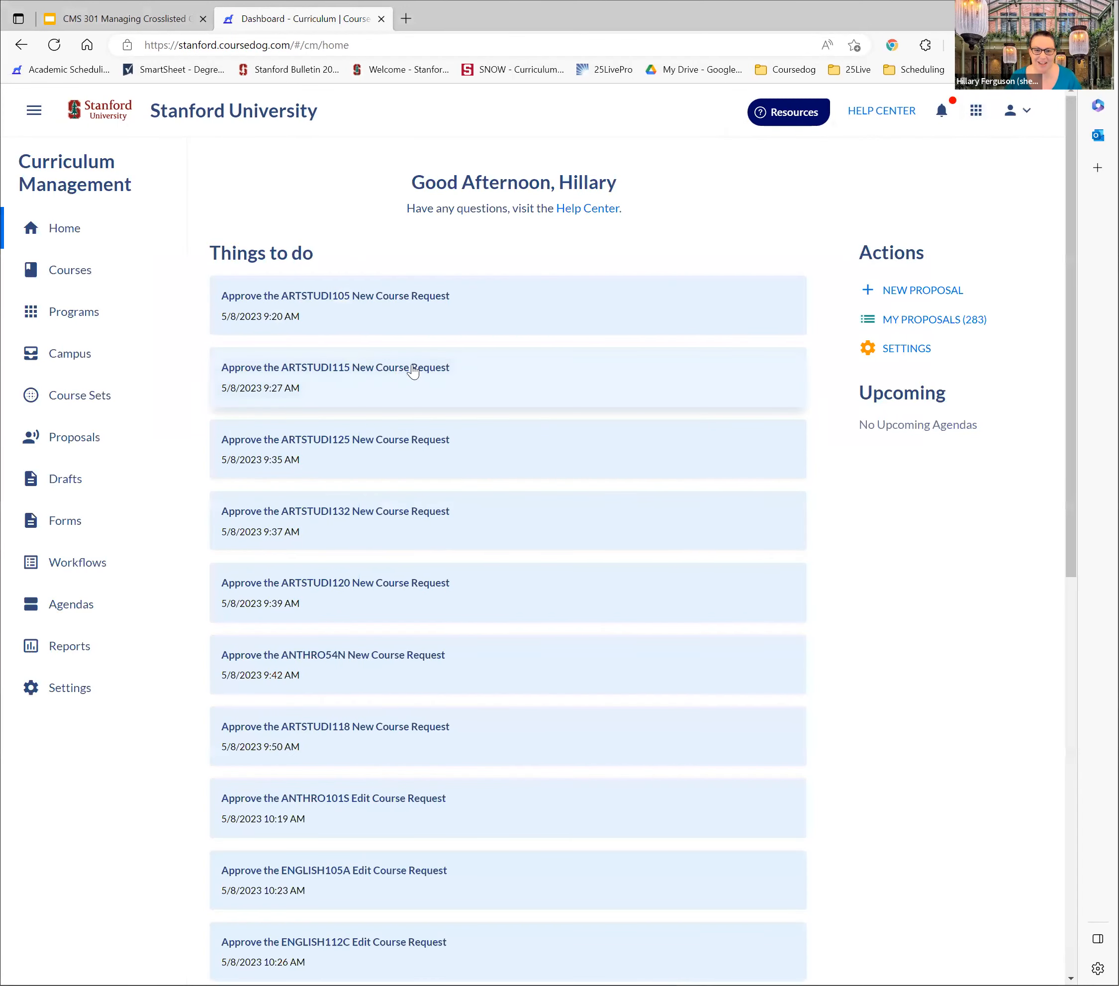
click(76, 272)
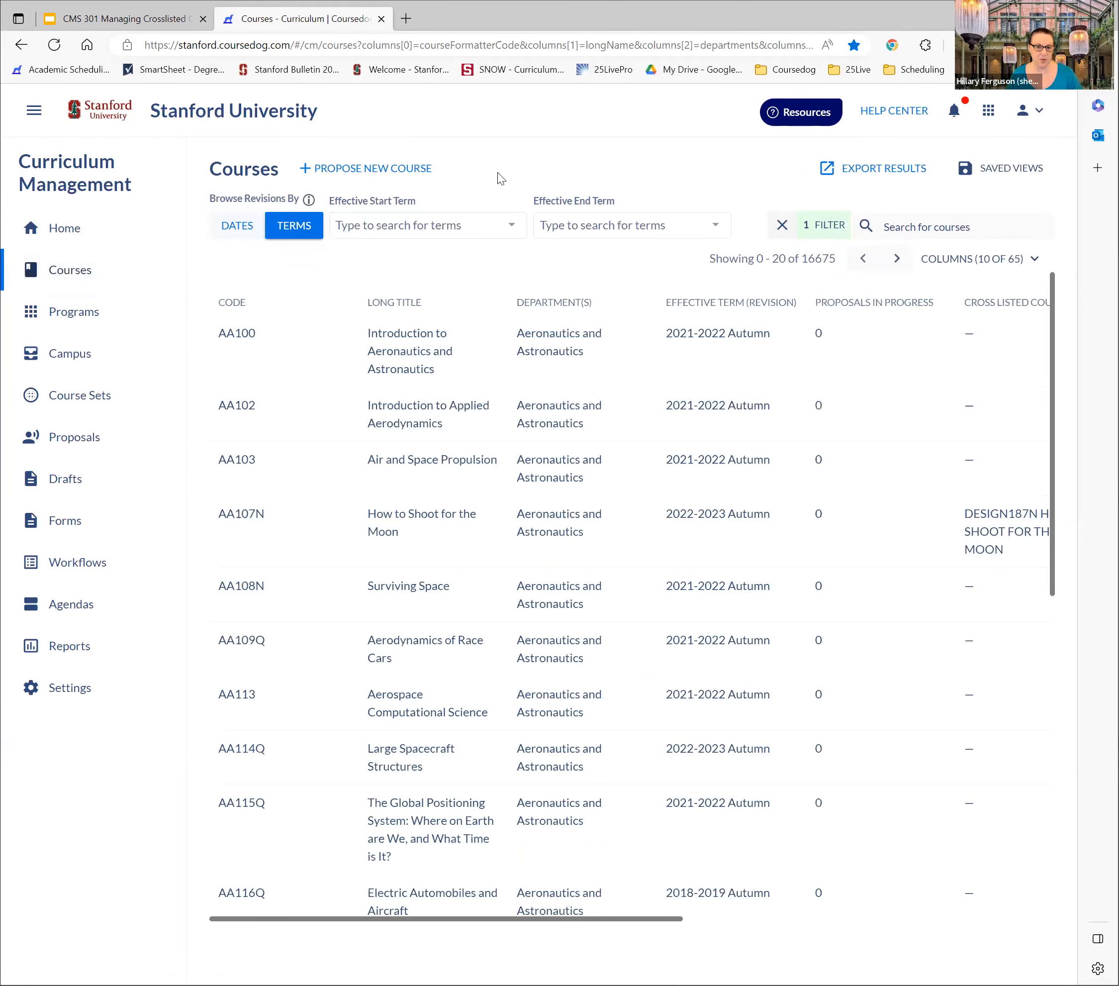
Start a new course proposal using the Create New Course/Crosslisting form
click(447, 161)
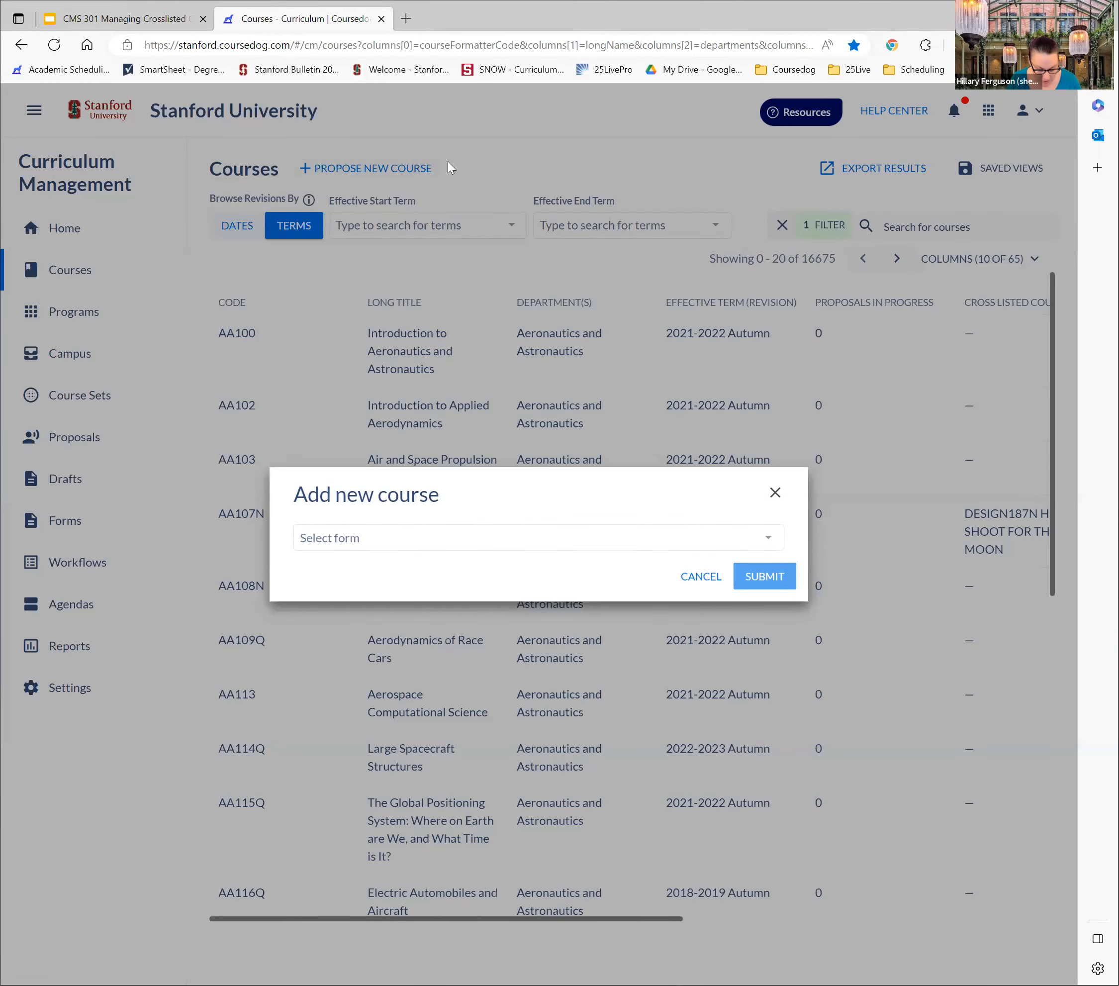
click(543, 540)
click(465, 569)
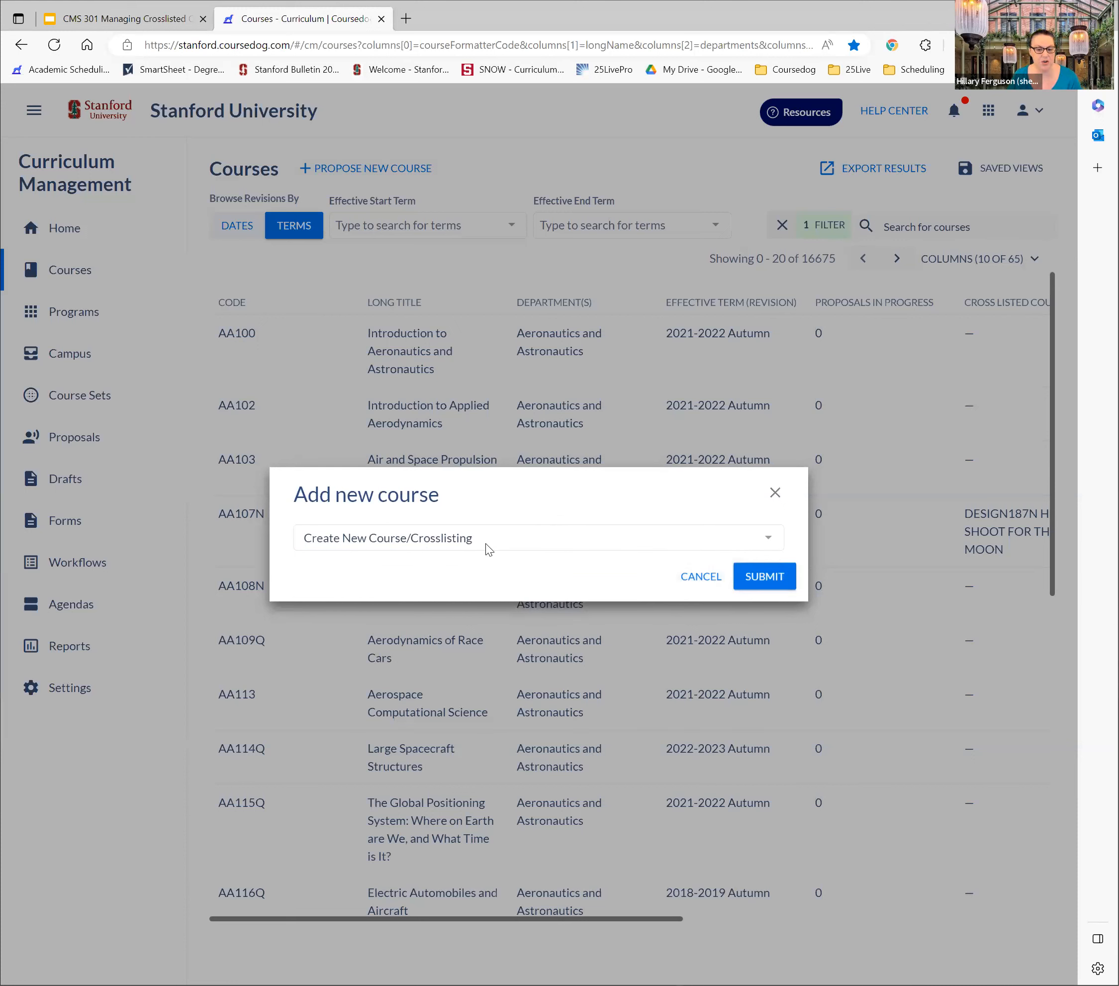
click(776, 578)
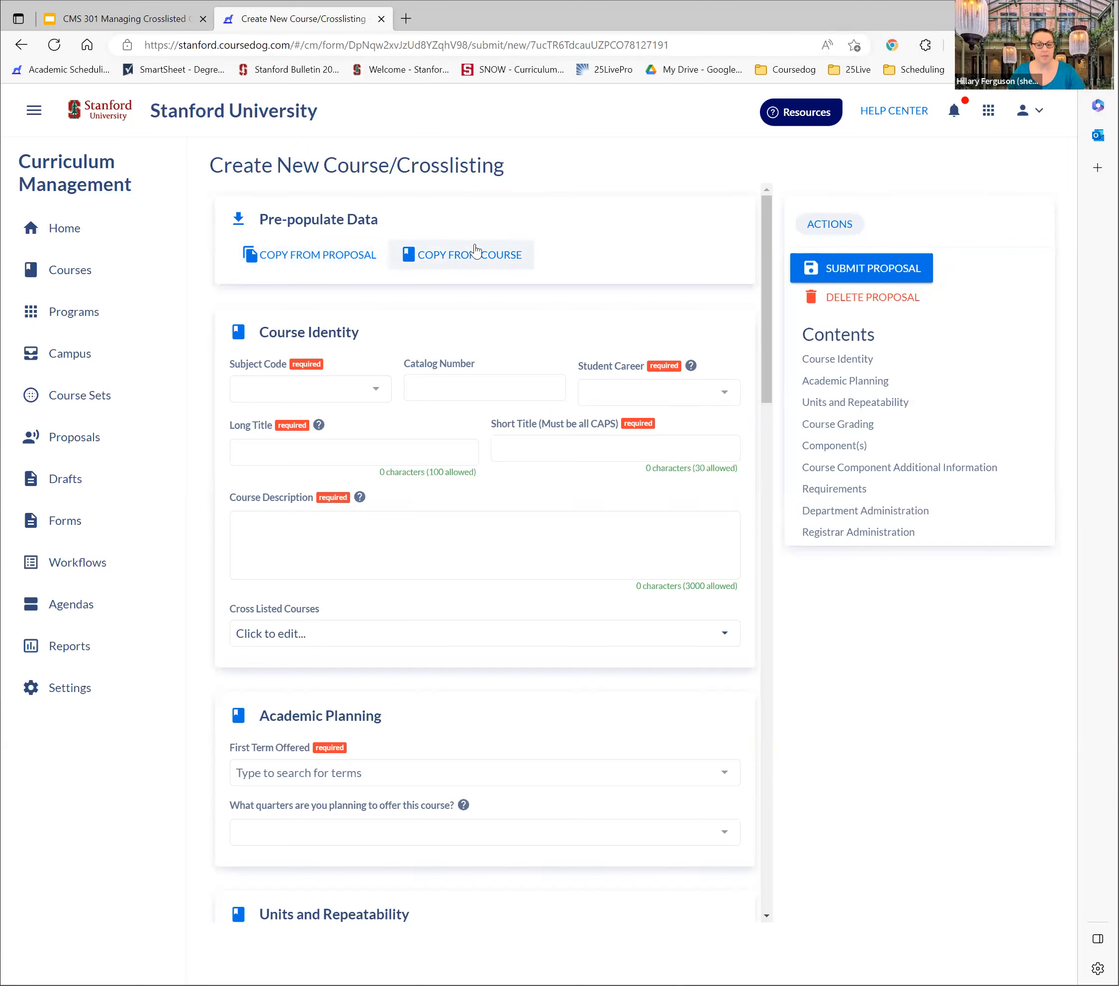
Pre-populate the proposal by copying the existing course ANTHRO120 - Bioethics and Ancient DNA
click(480, 265)
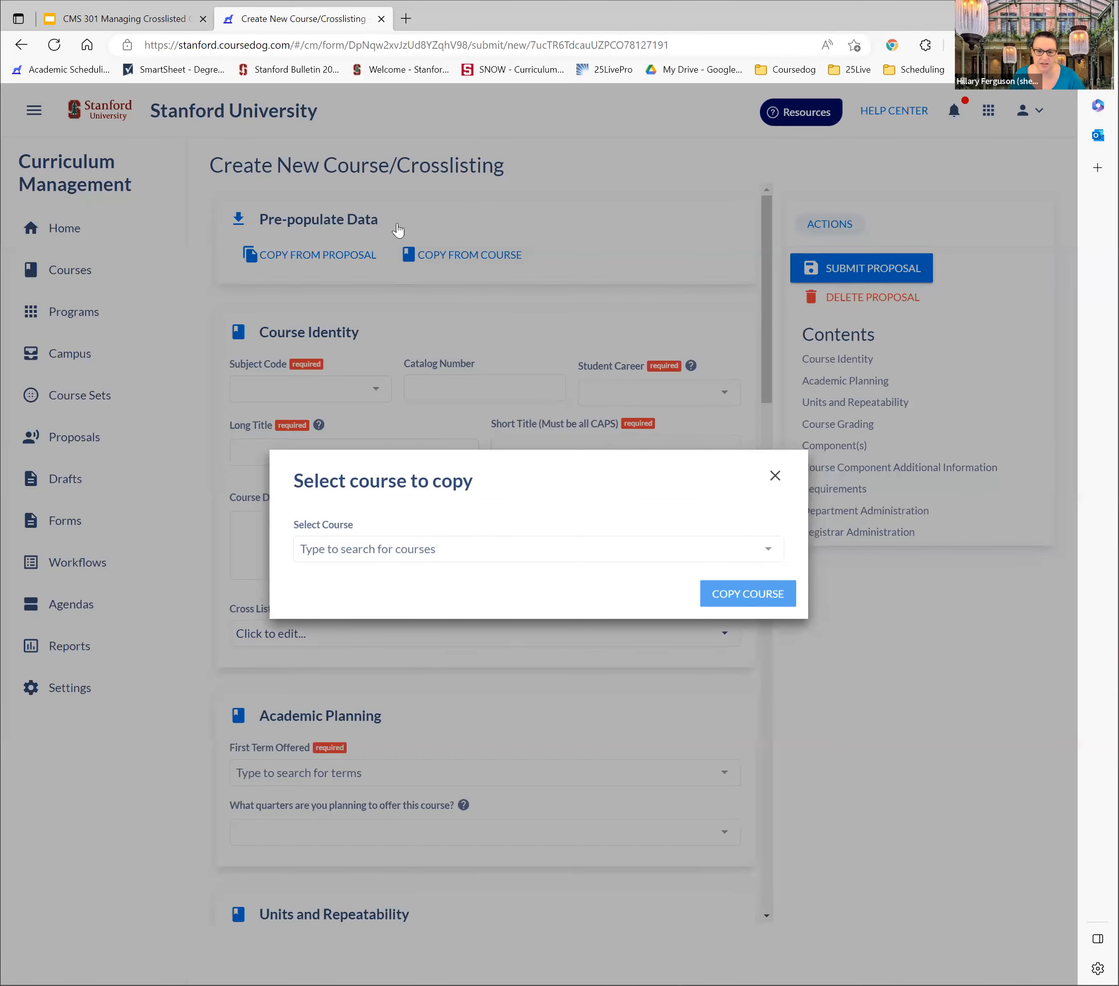
click(455, 549)
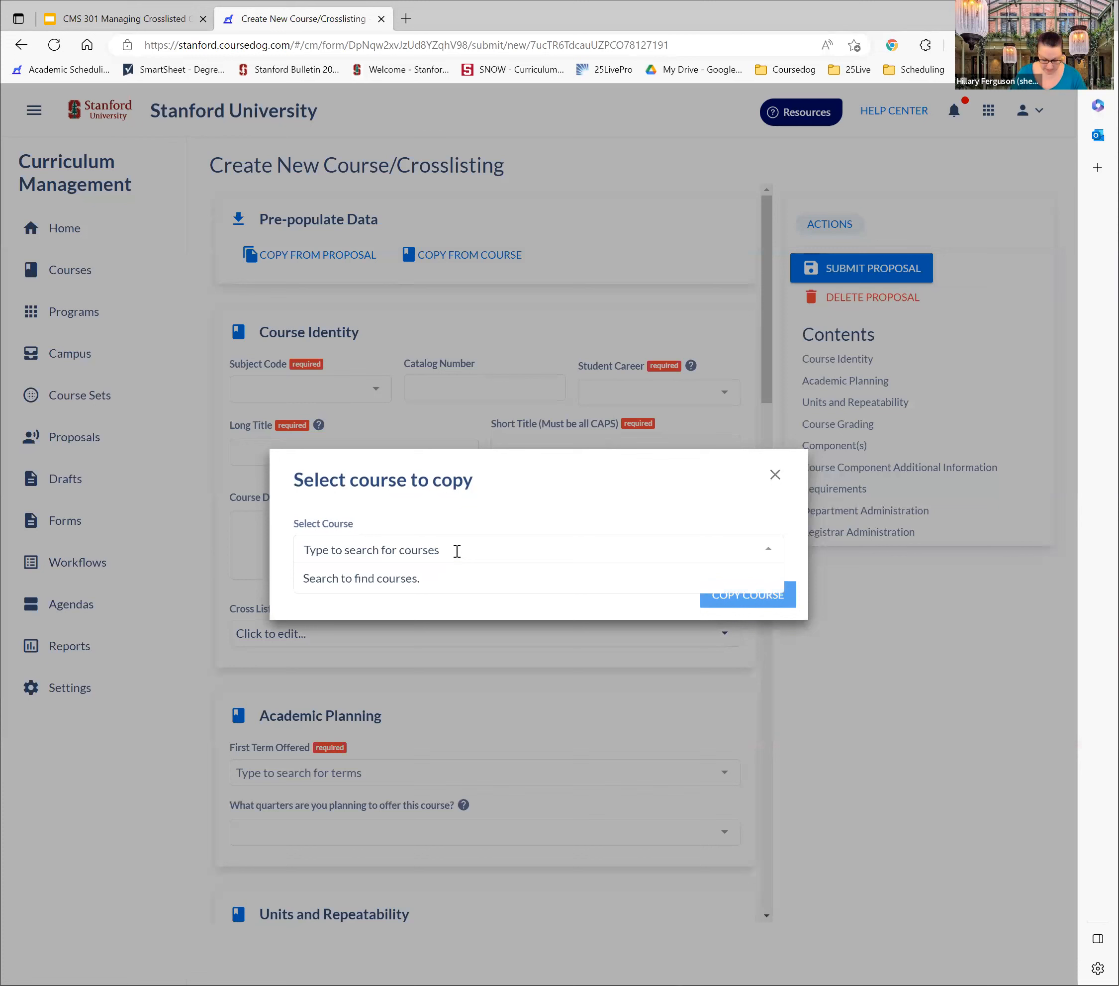
text(ANTR)
key(BackSpace)
text(HRO12)
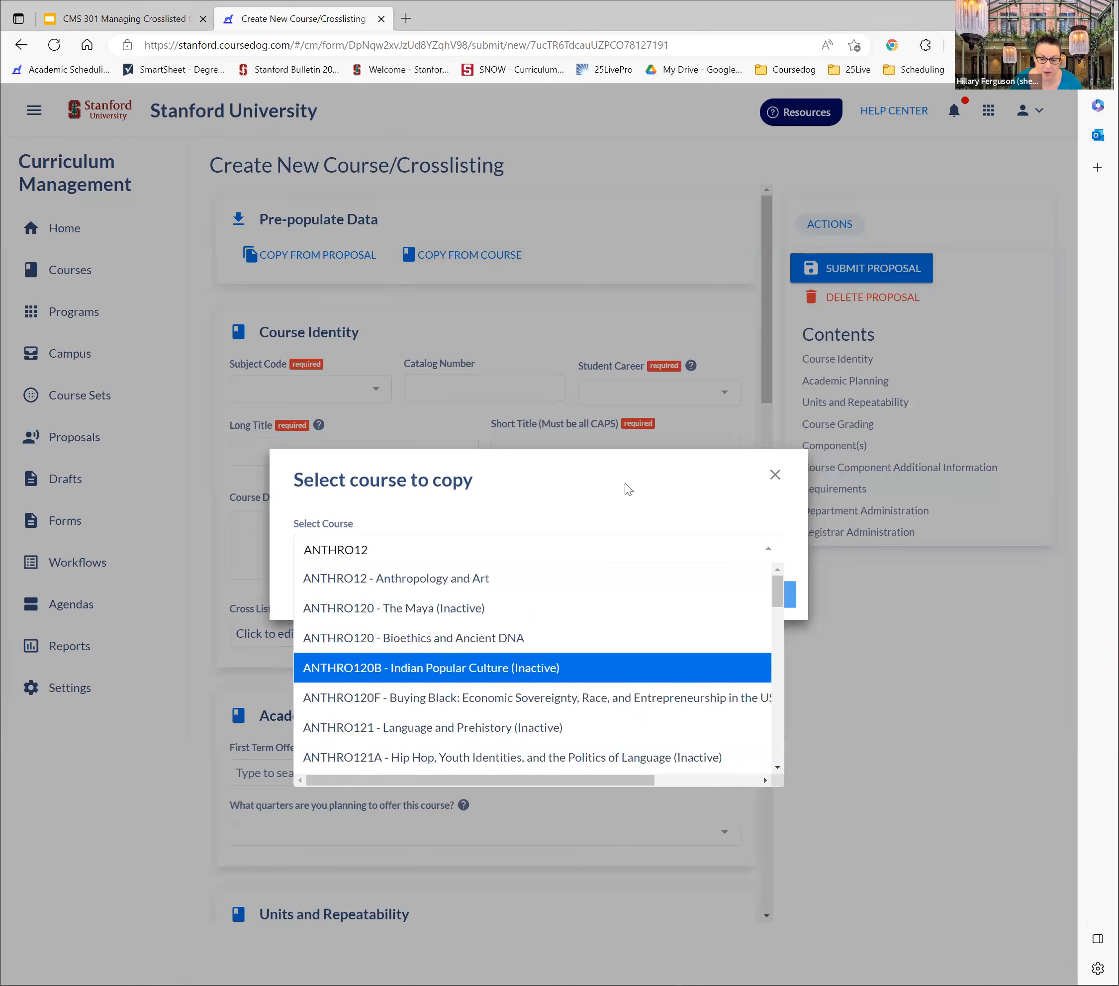
click(548, 638)
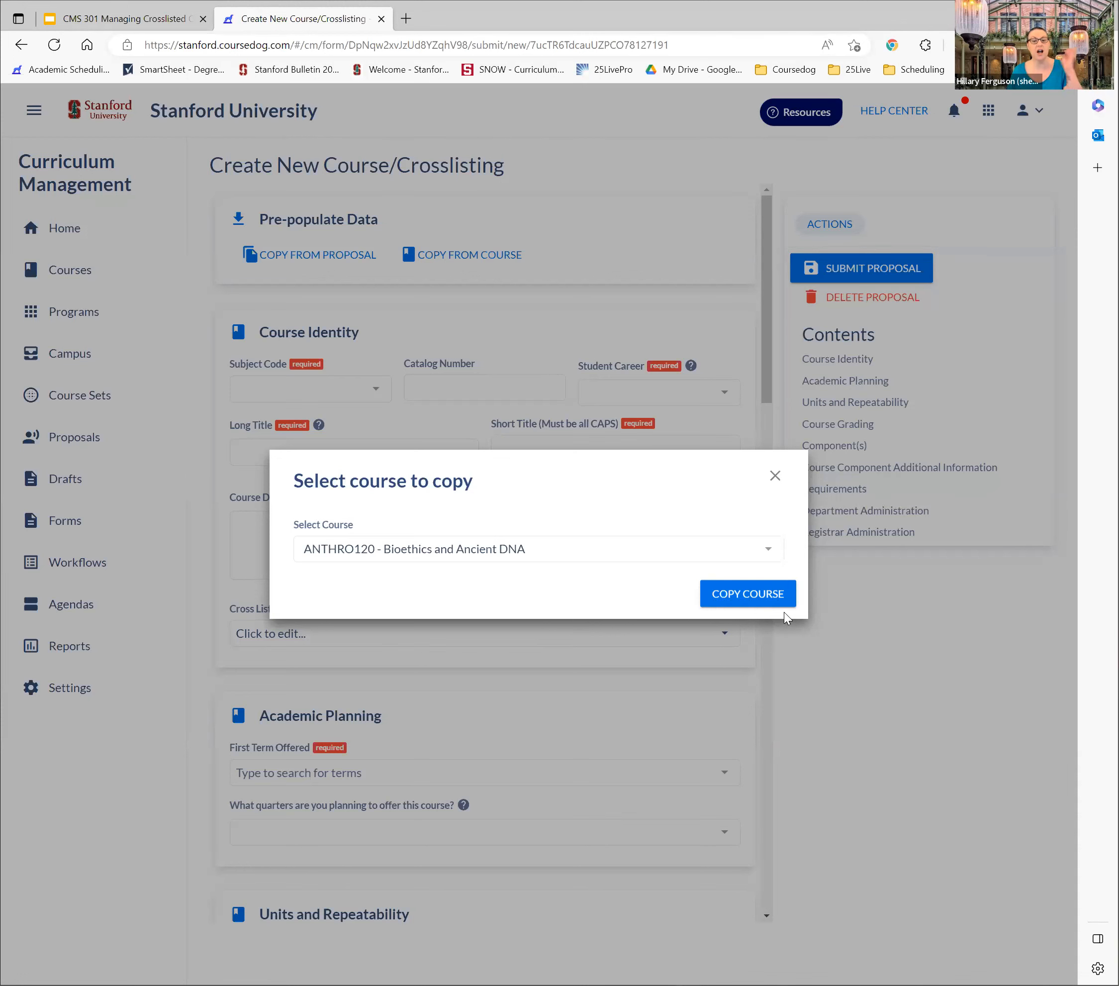
click(776, 597)
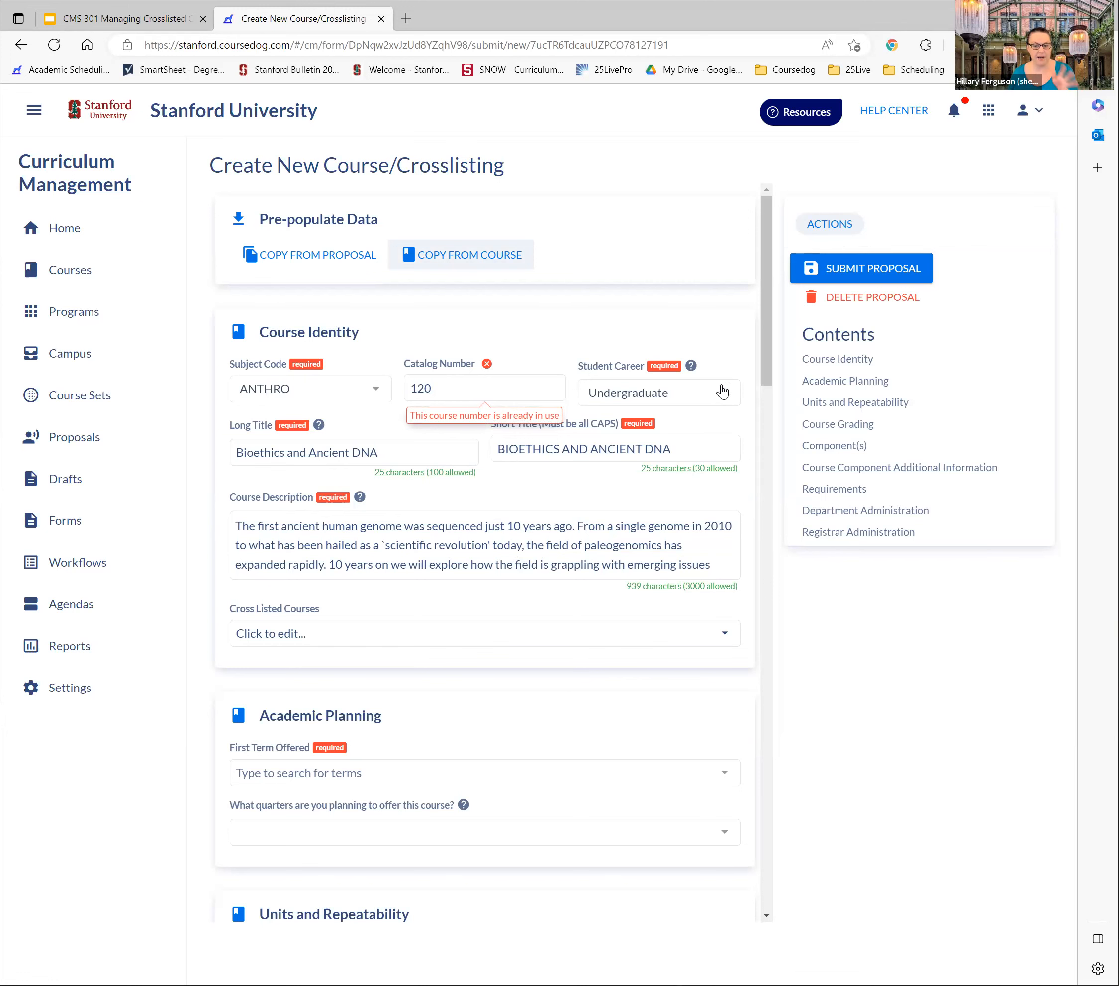
In the course identity section, set the subject code to PHIL, the catalog number to 999 and the student career to Graduate
scroll(774, 547, down, 2)
scroll(774, 547, down, 20)
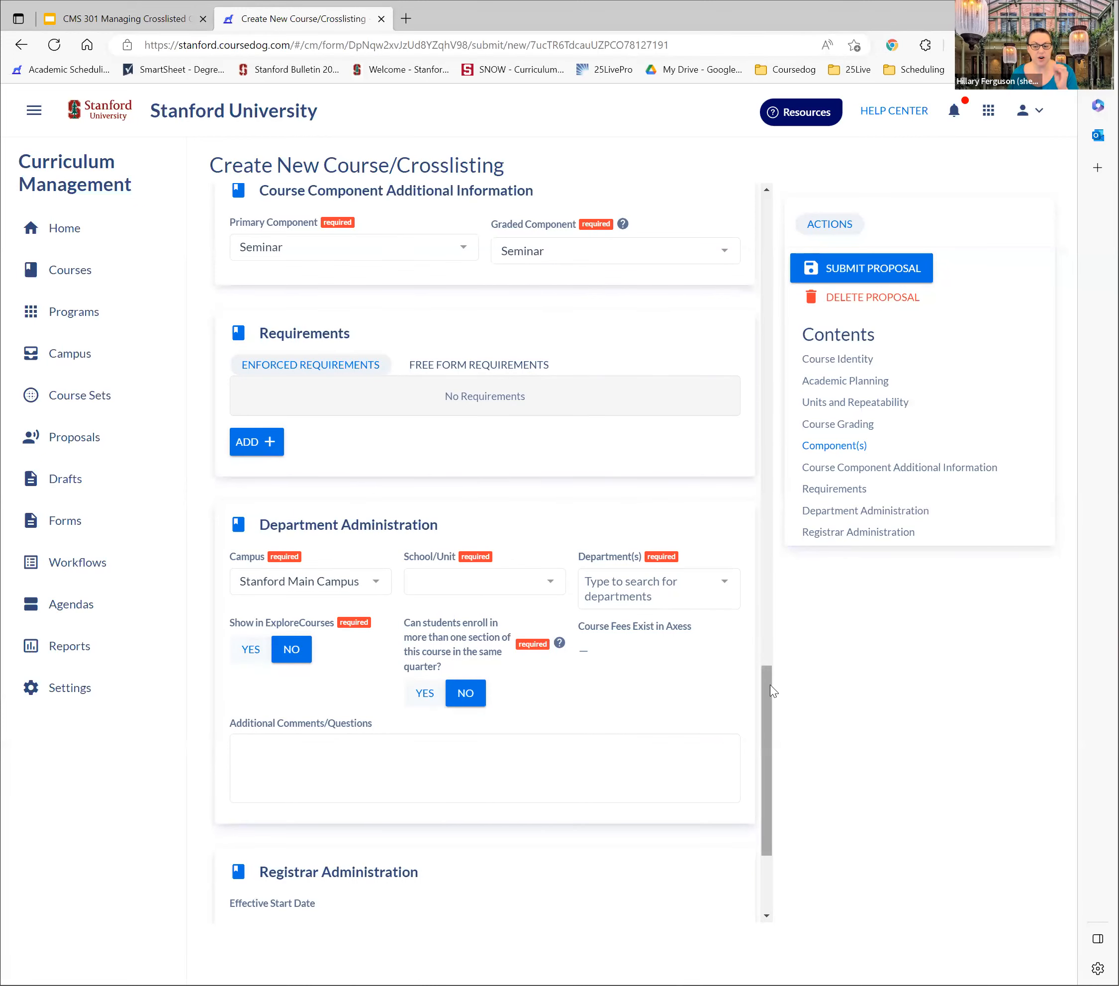
drag(767, 665, 794, 462)
drag(810, 327, 806, 179)
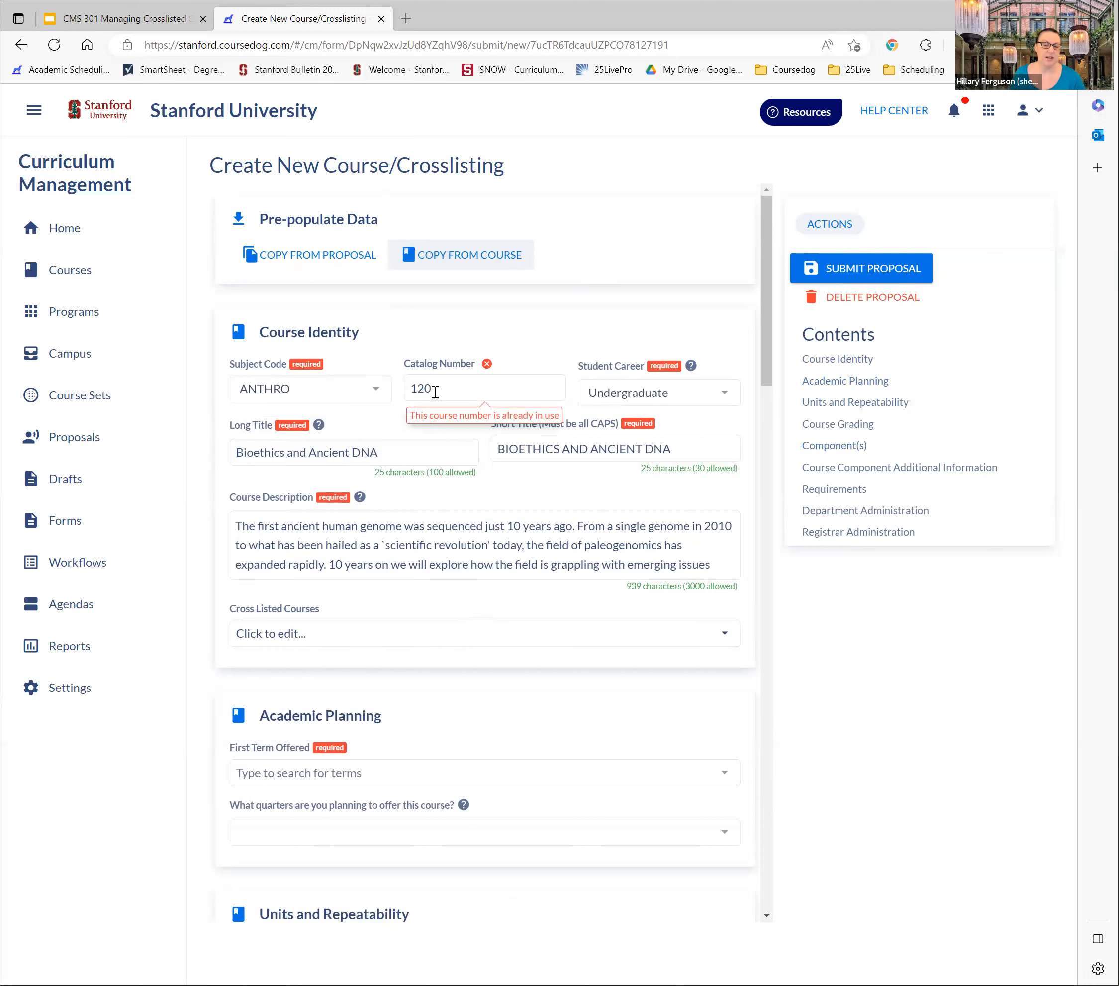
click(372, 394)
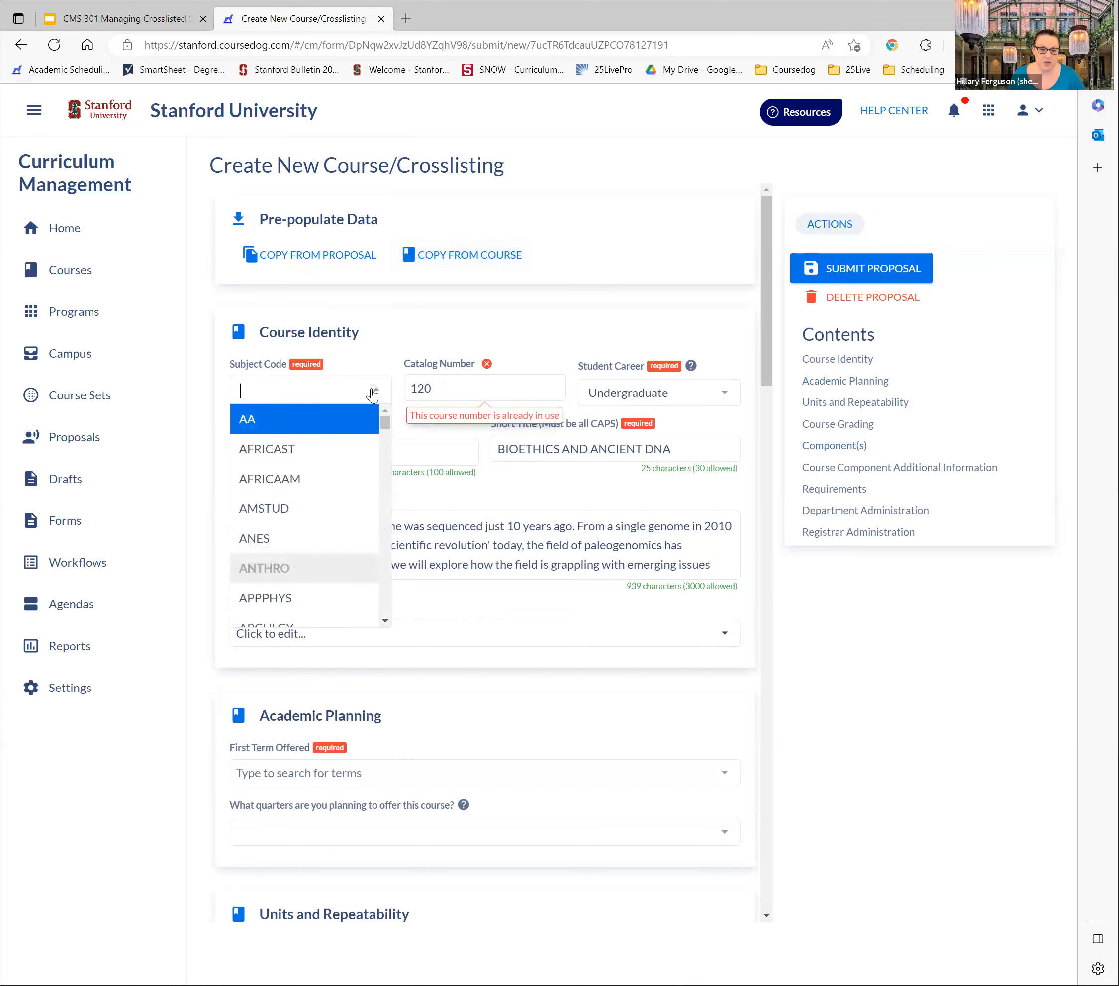
text(phil)
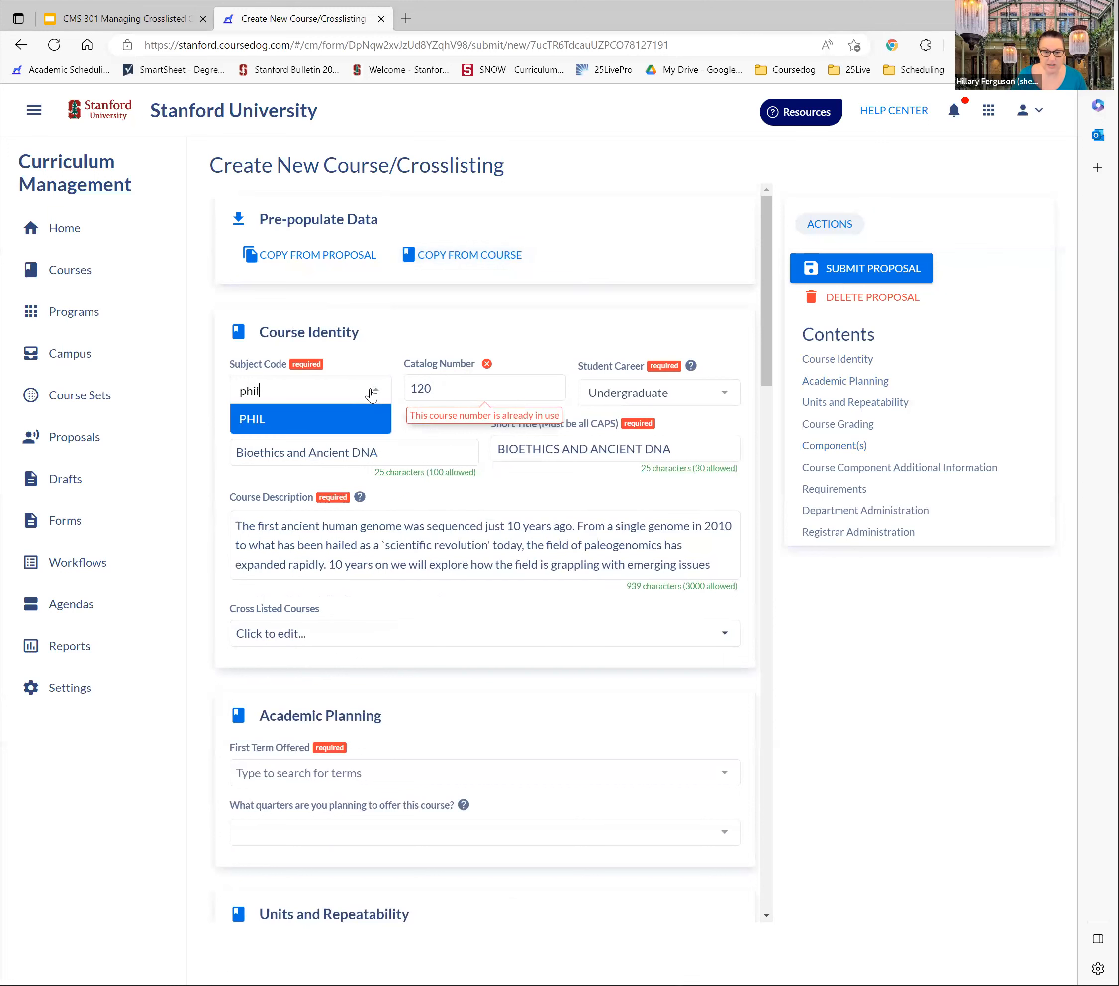
click(358, 428)
double_click(436, 389)
text(999)
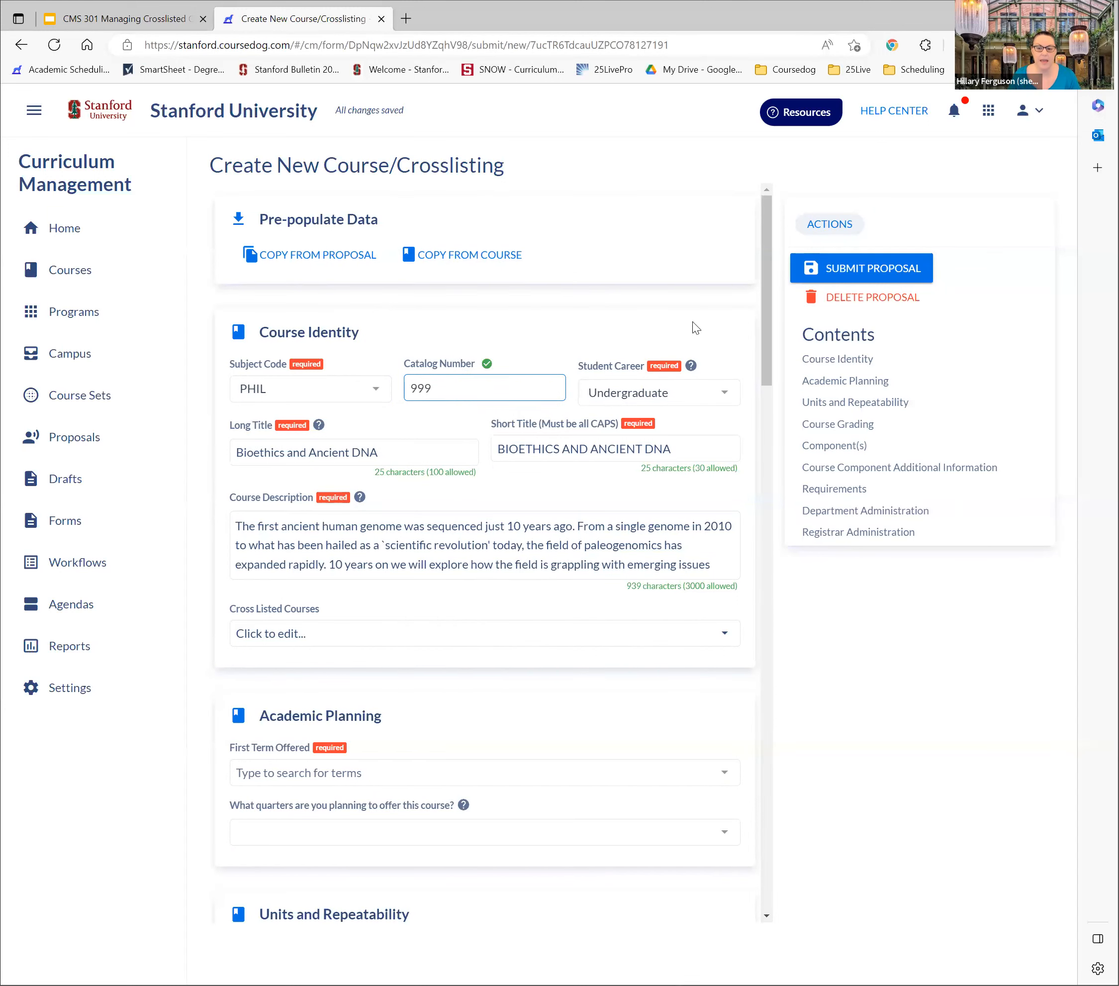
click(615, 386)
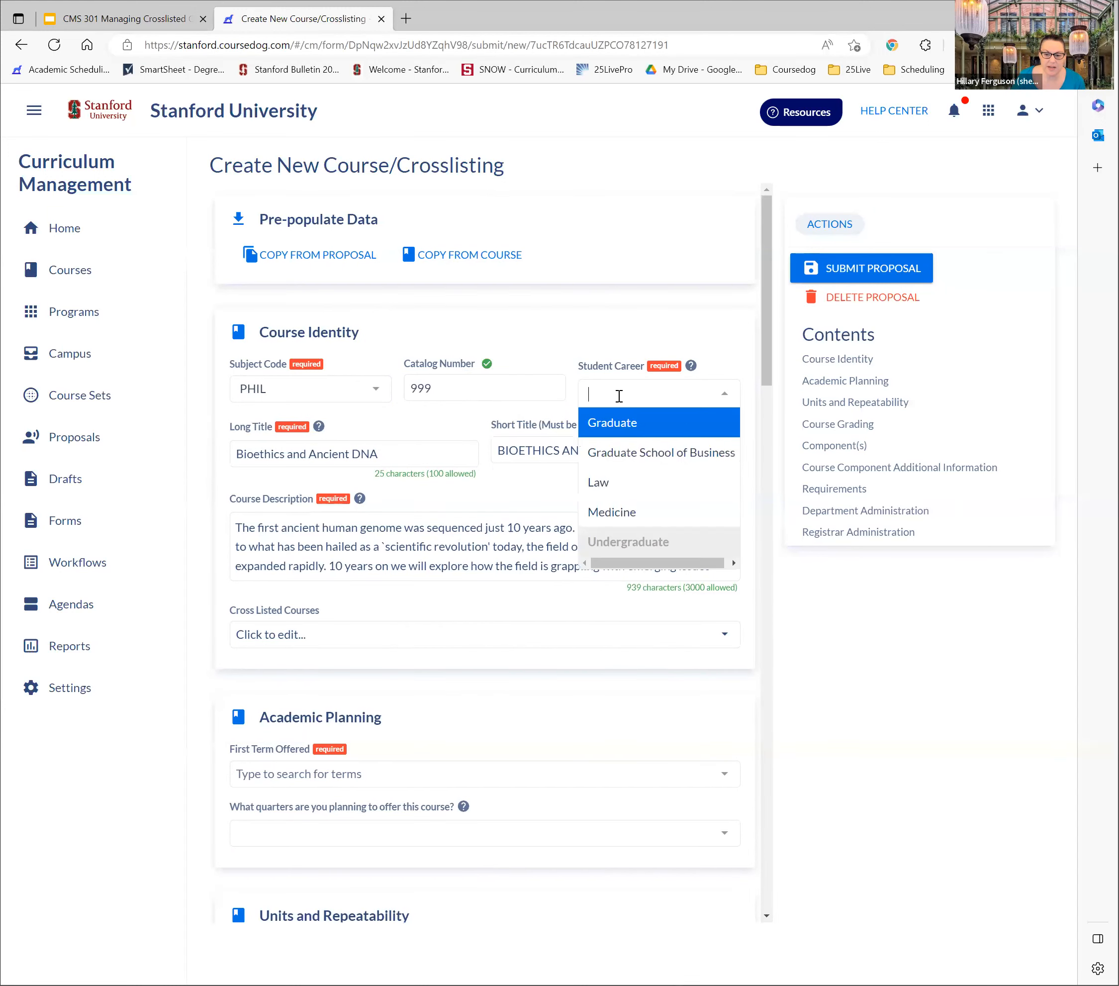
click(619, 421)
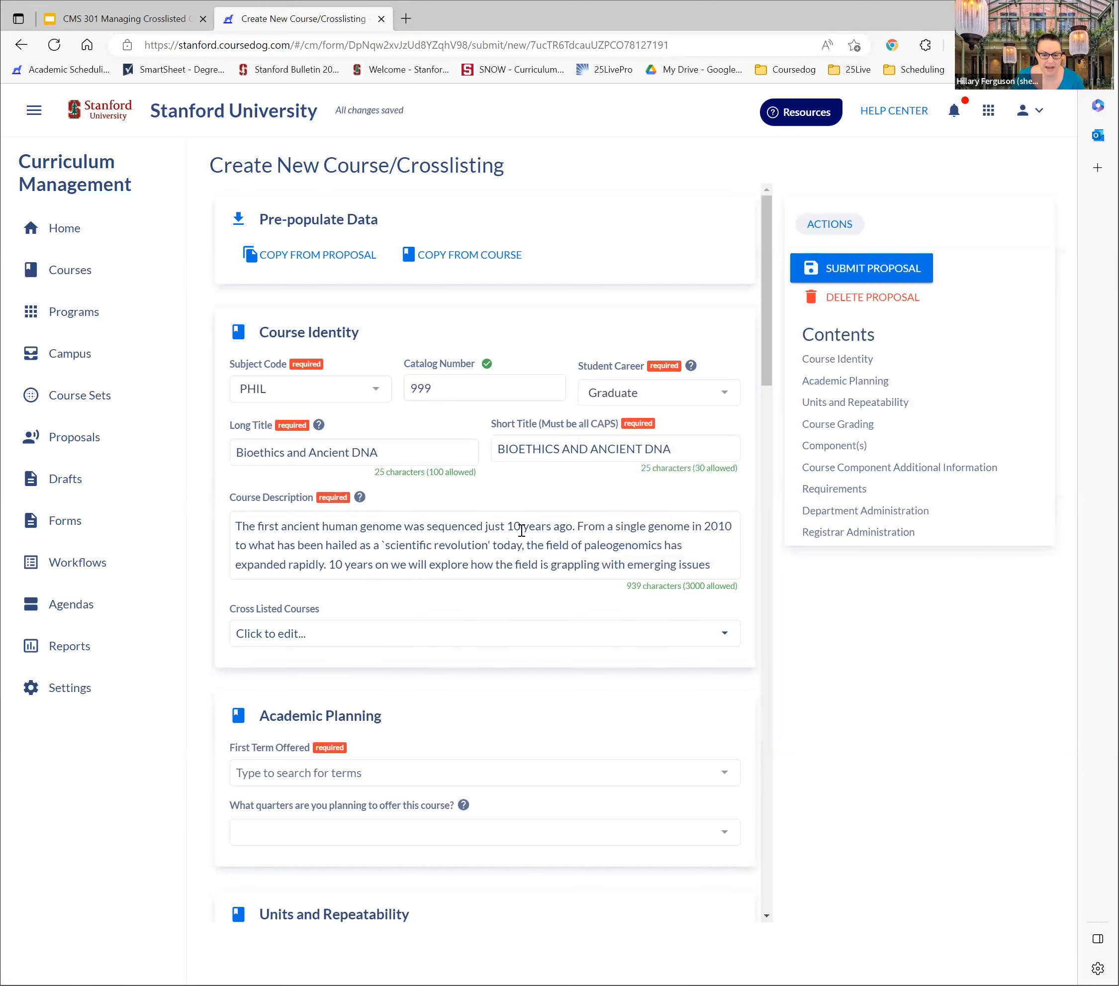
Under Department Administration, set the school/unit to H&S - Humanities & Sciences and the department to Philosophy
scroll(574, 500, down, 20)
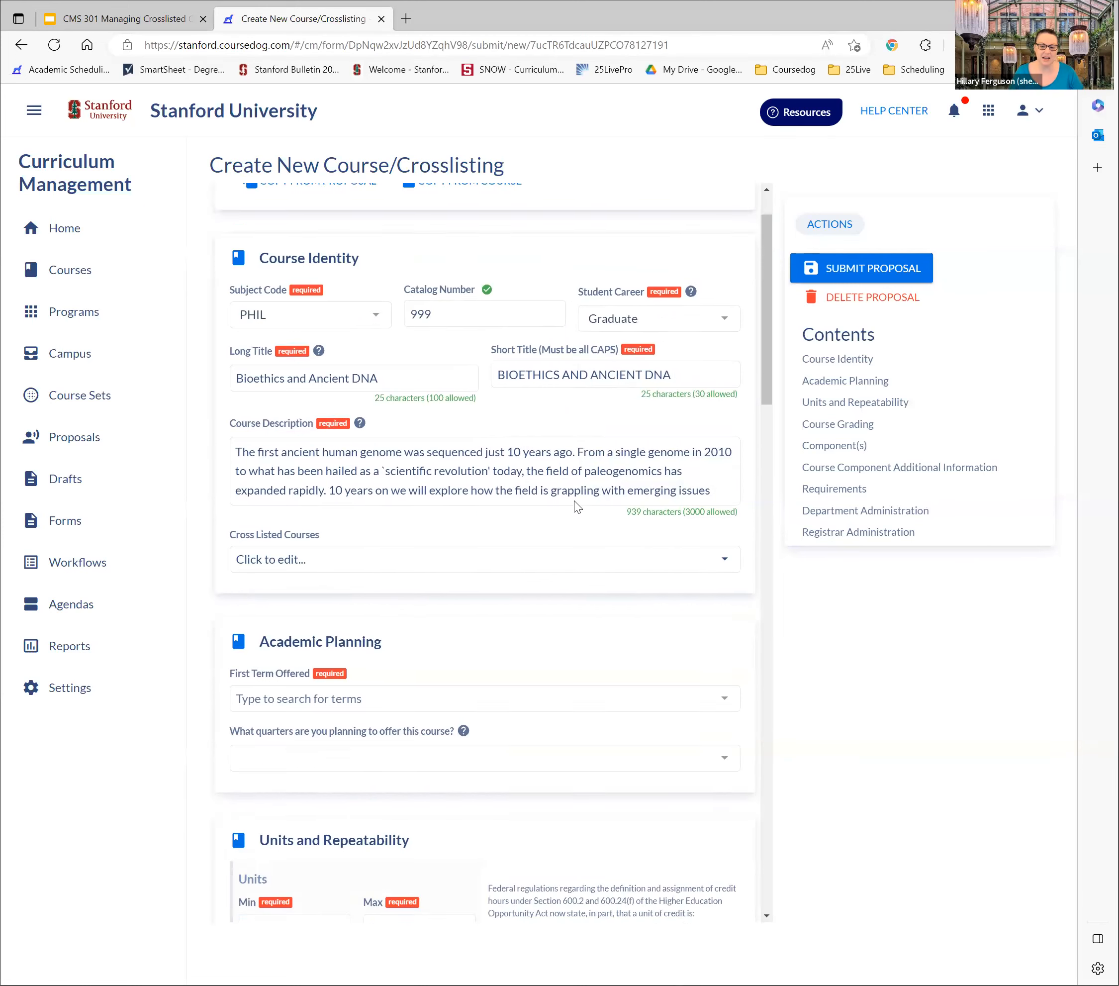
scroll(573, 502, down, 10)
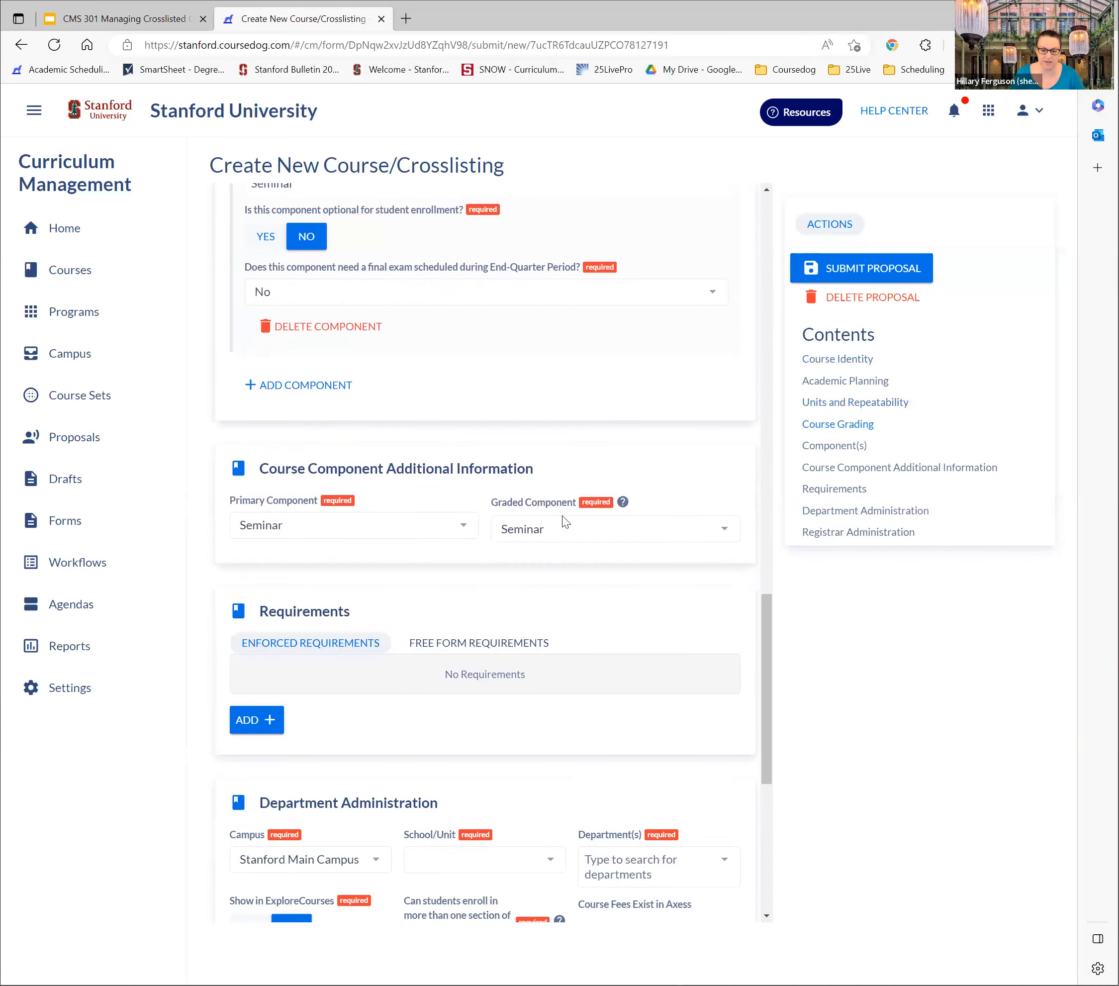
click(448, 414)
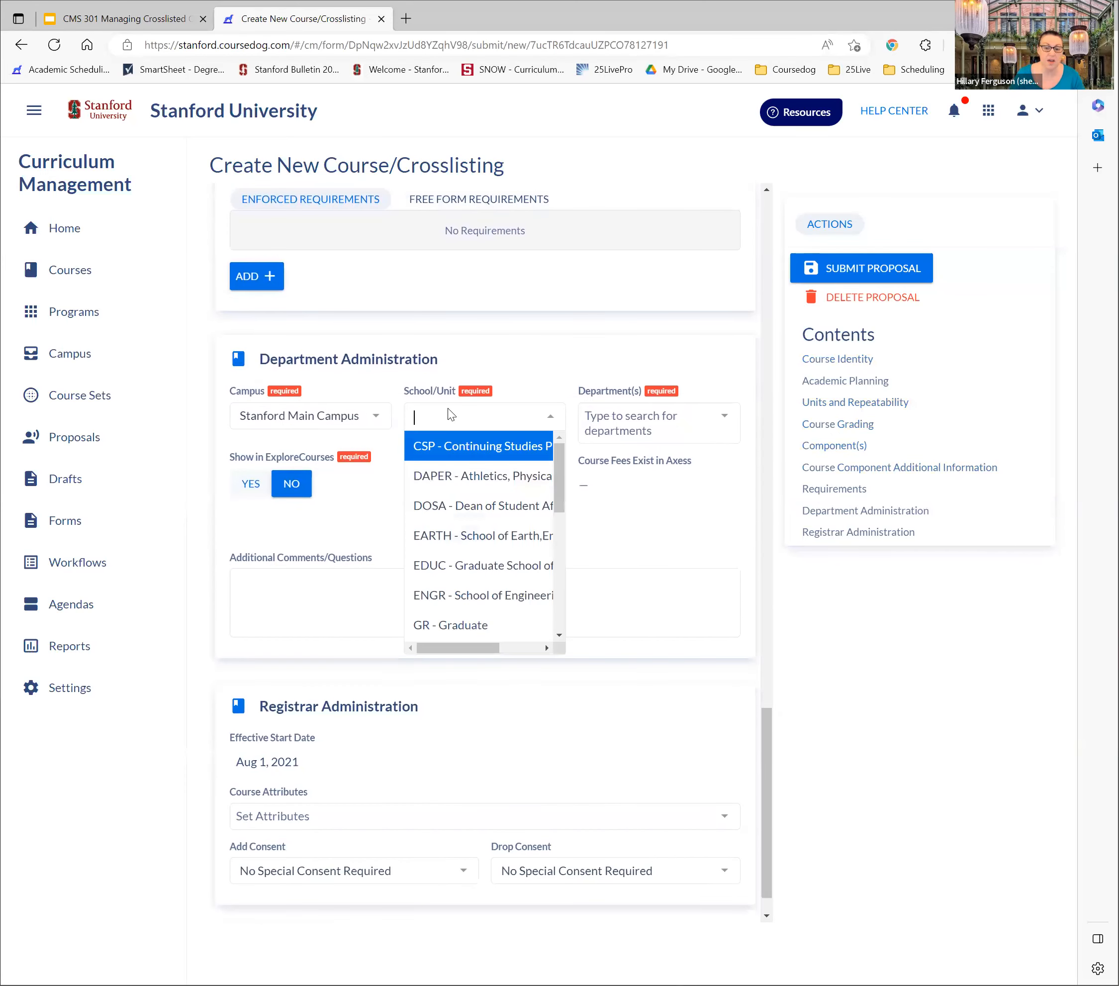
text(H7)
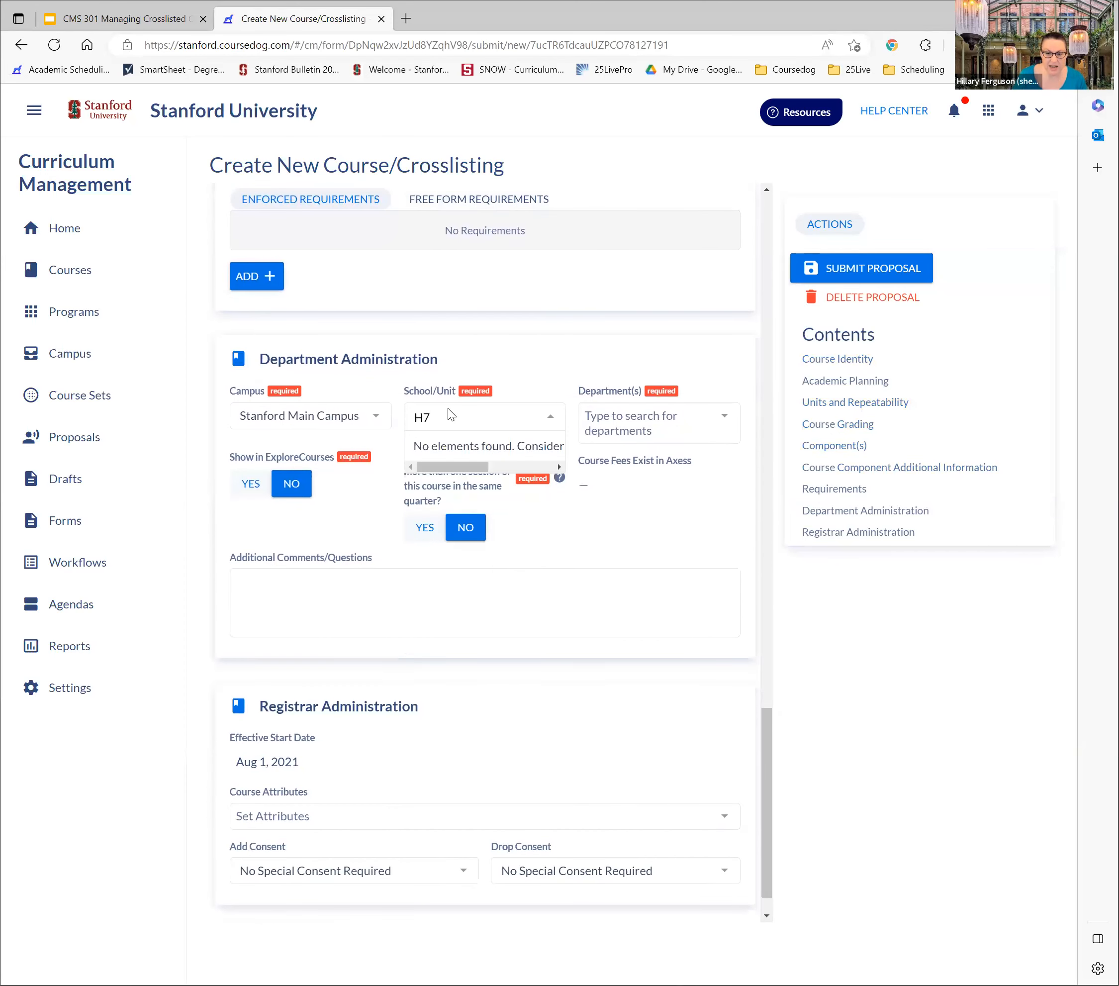
key(BackSpace)
text(&)
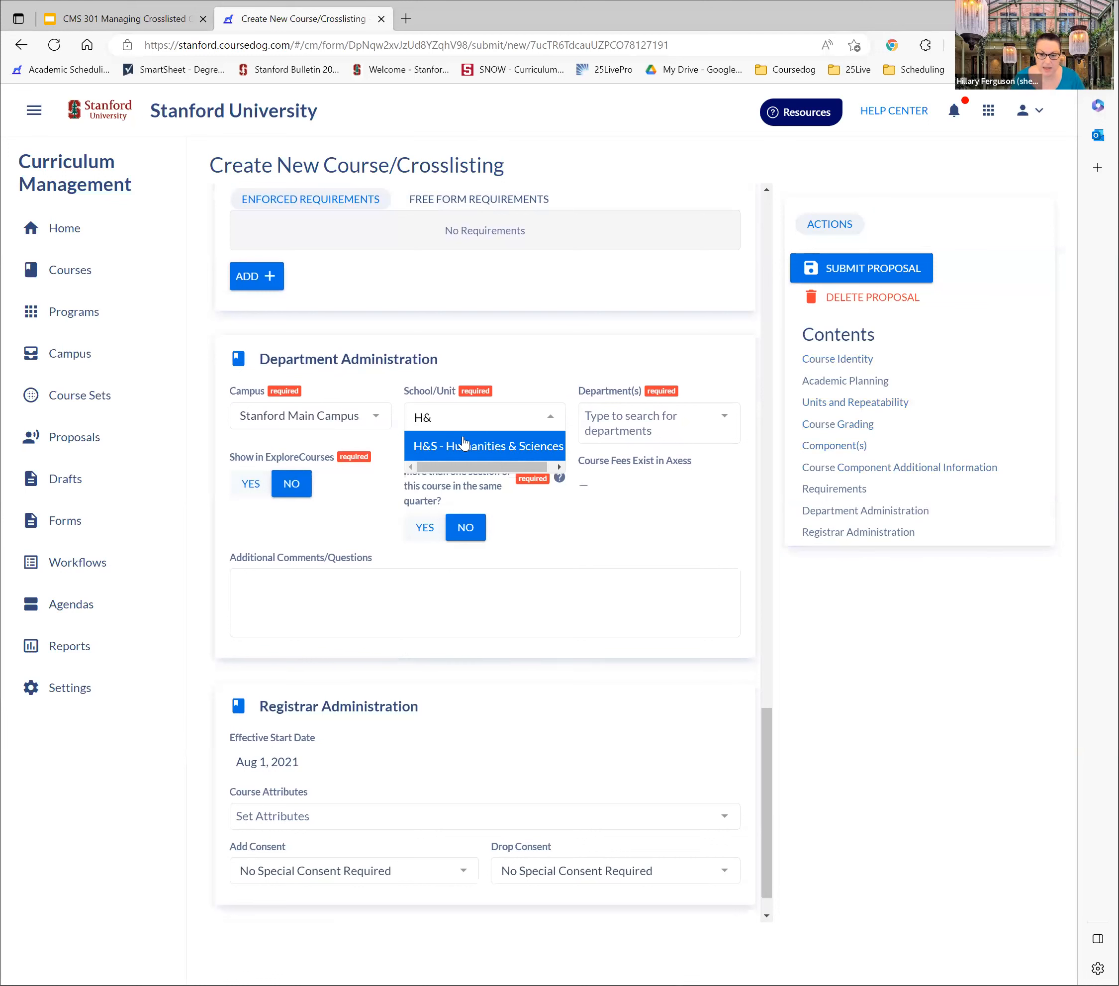
click(468, 446)
click(612, 420)
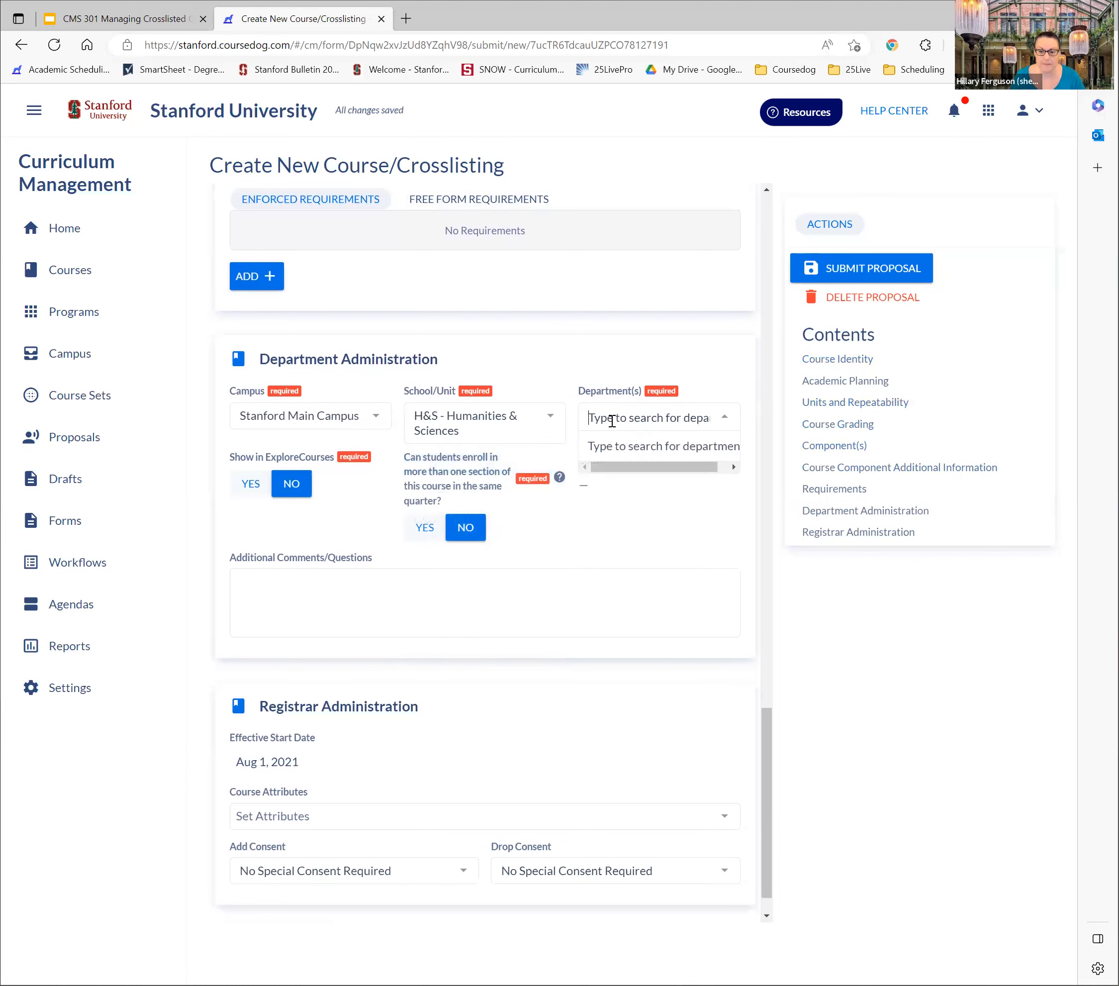
text(Puil)
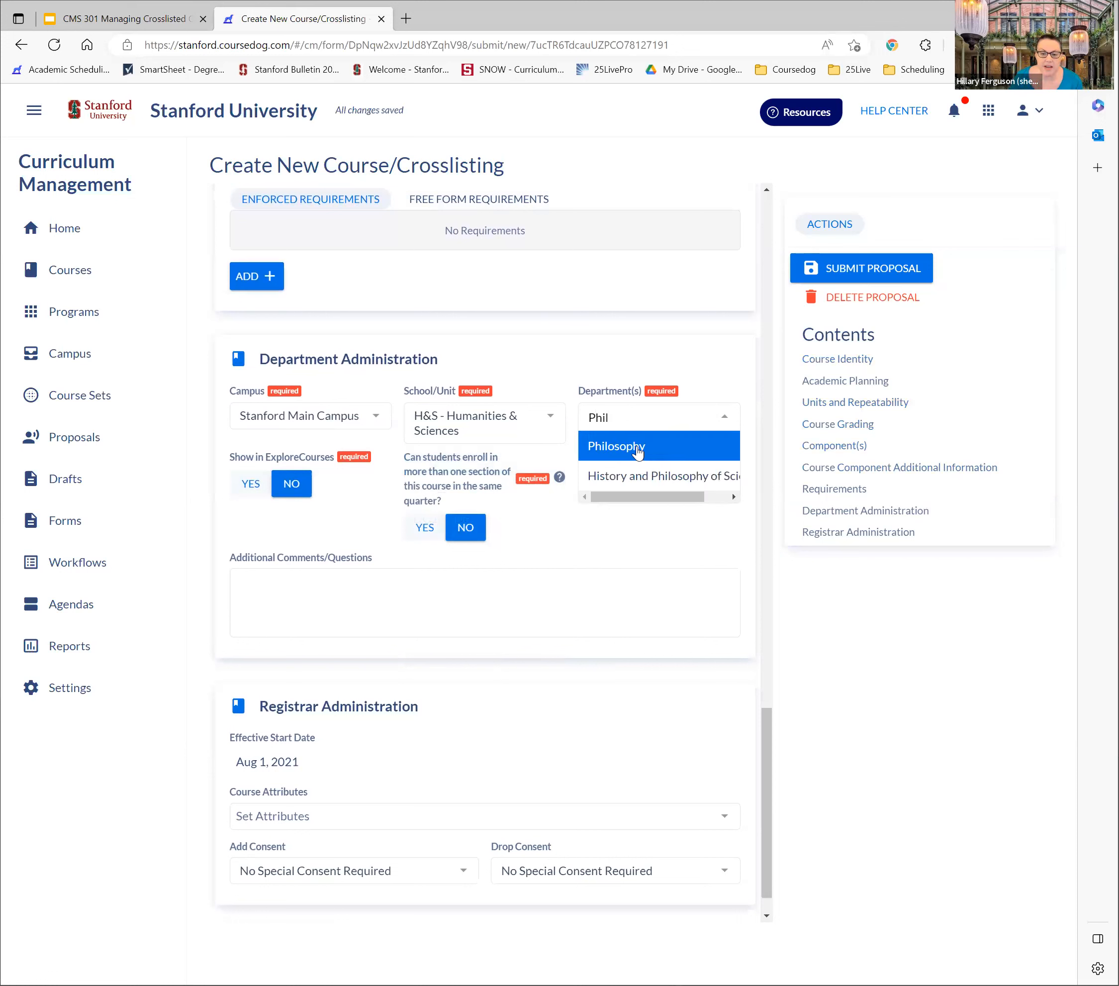
click(638, 453)
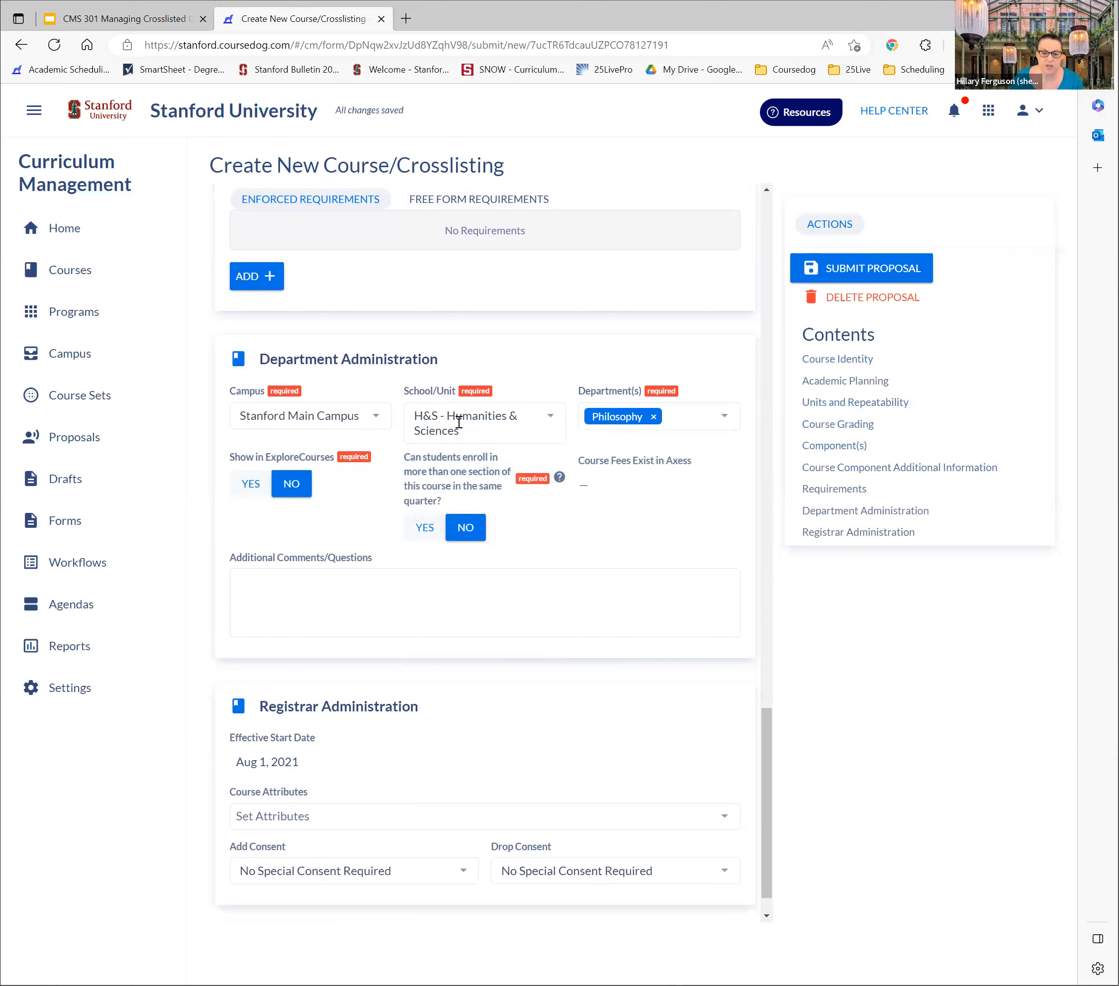
Under Academic Planning, set the first term offered to 2023-2024 Autumn and the planned quarters to Autumn and Spring
drag(767, 738, 726, 203)
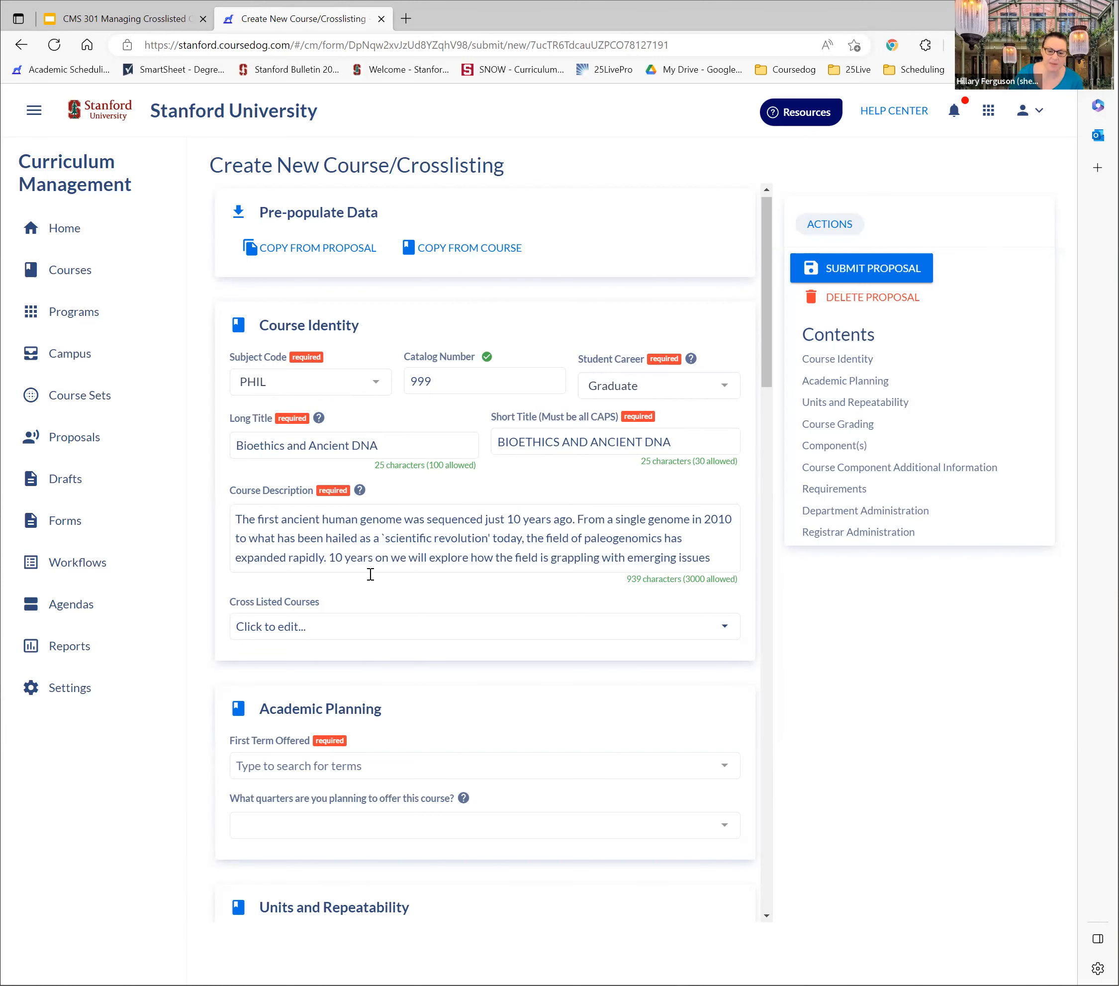
click(369, 766)
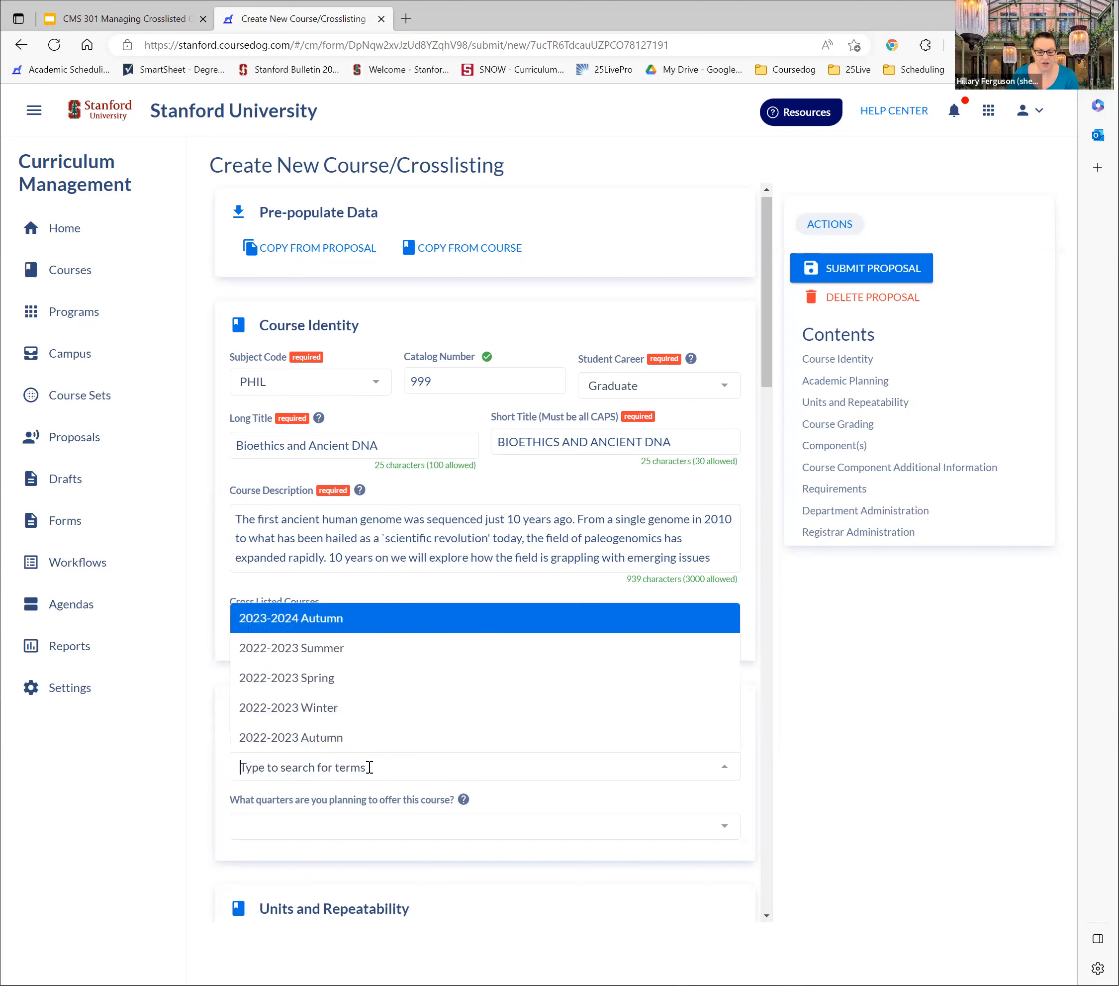
click(323, 622)
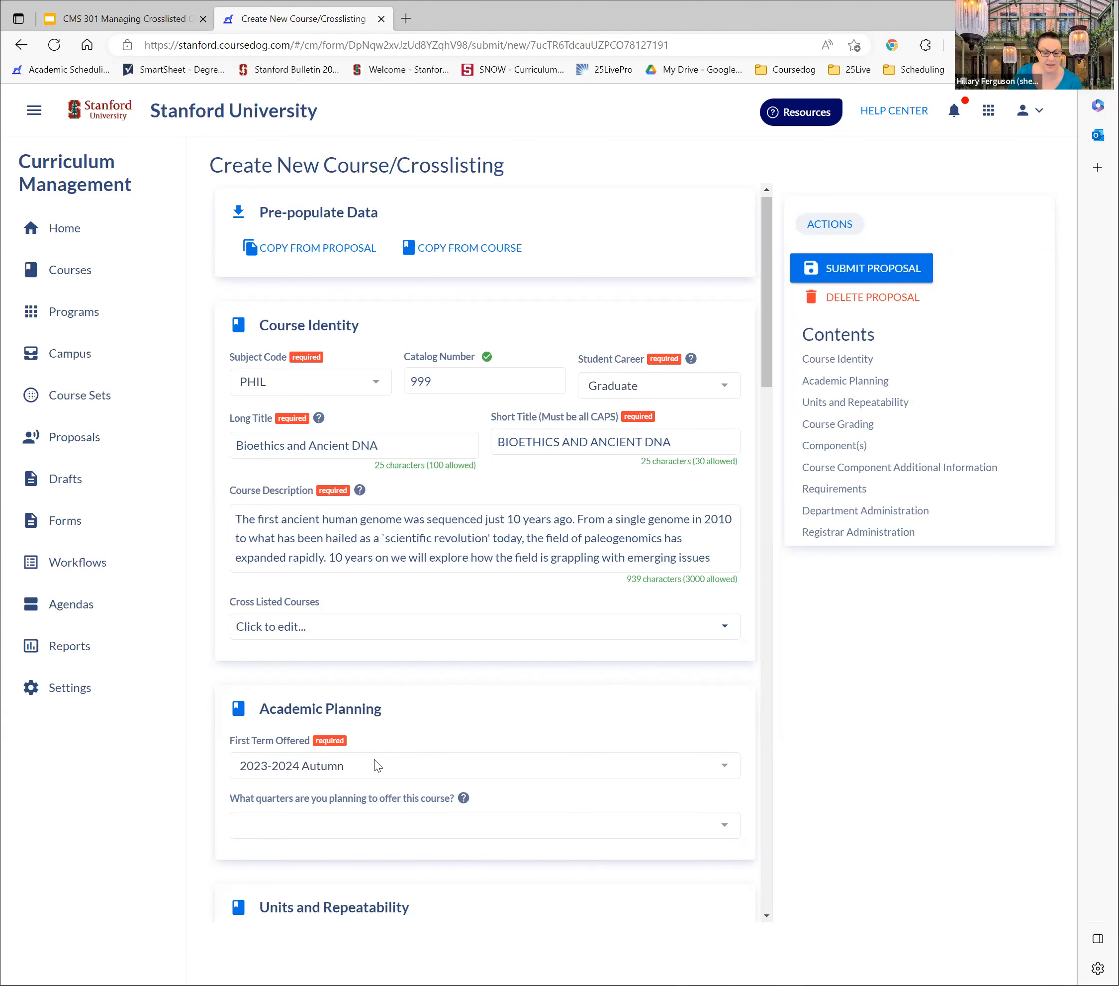
click(299, 827)
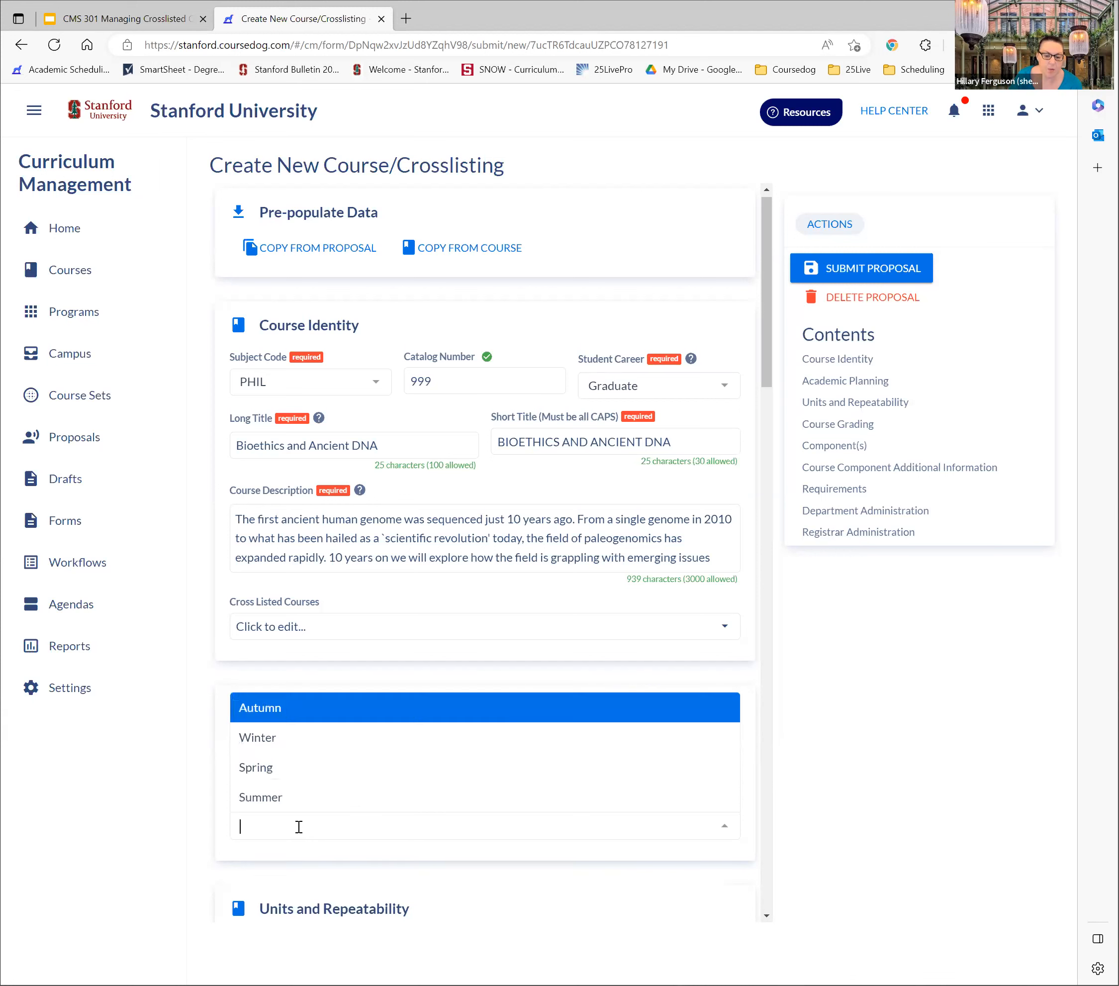
click(308, 710)
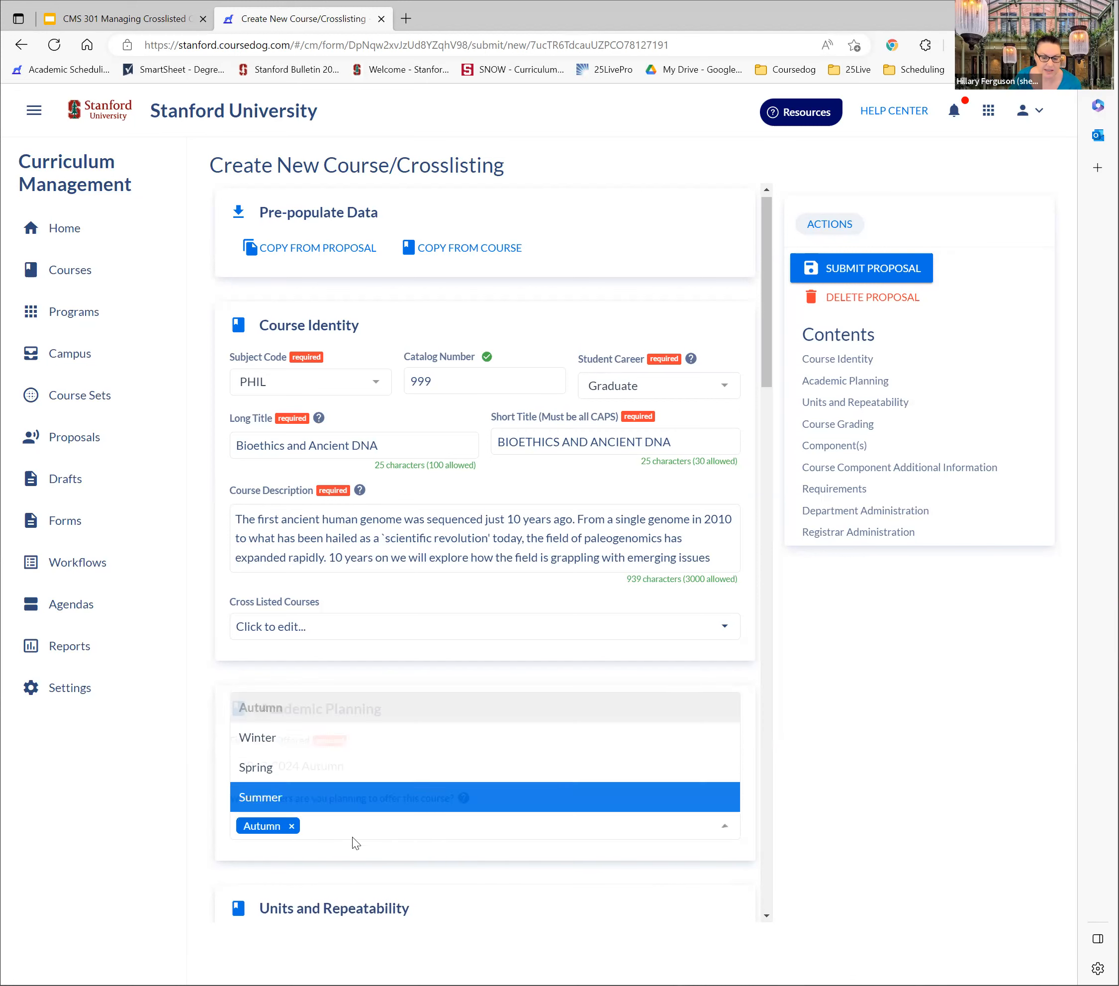
click(353, 827)
click(353, 825)
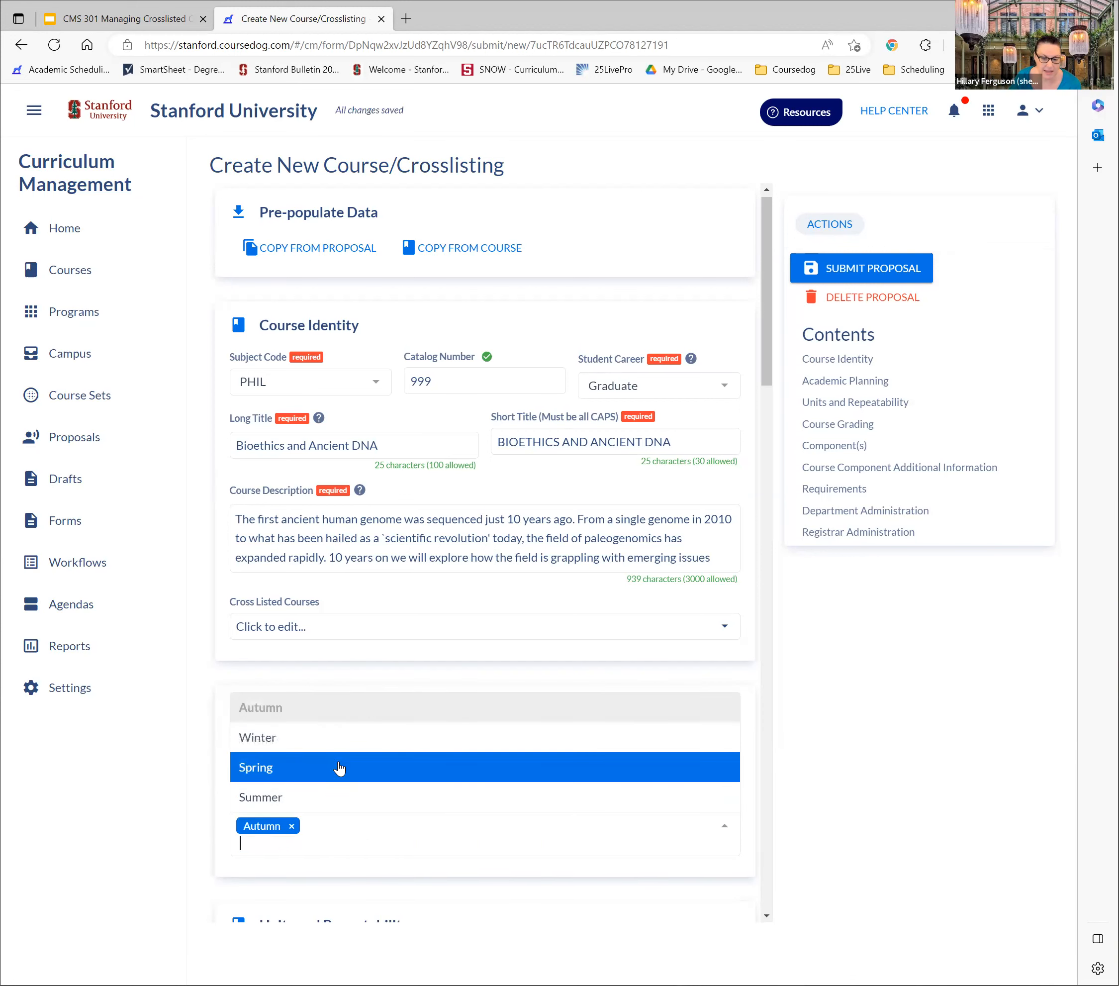
click(338, 769)
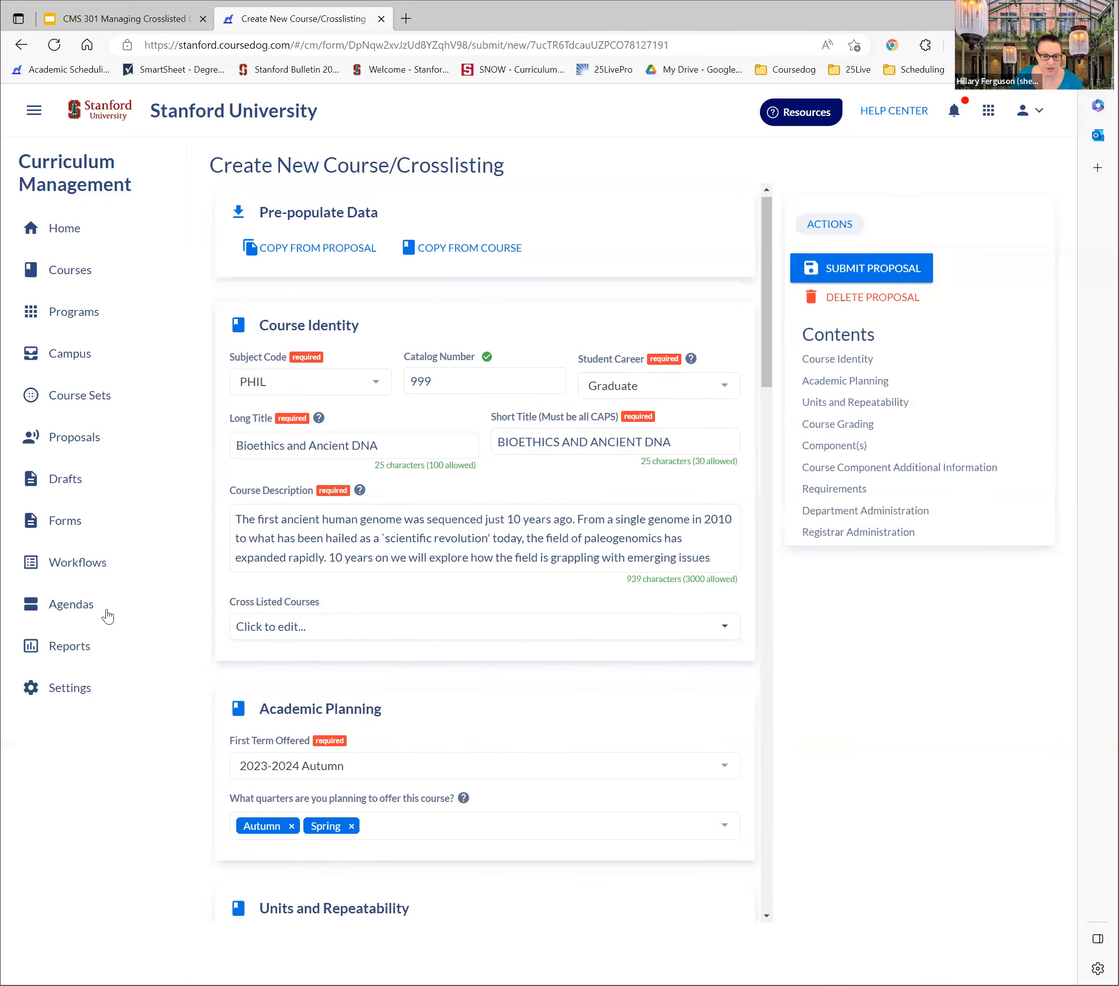
Try to add the course to an existing cross-list by searching for ANTHRO120
click(317, 626)
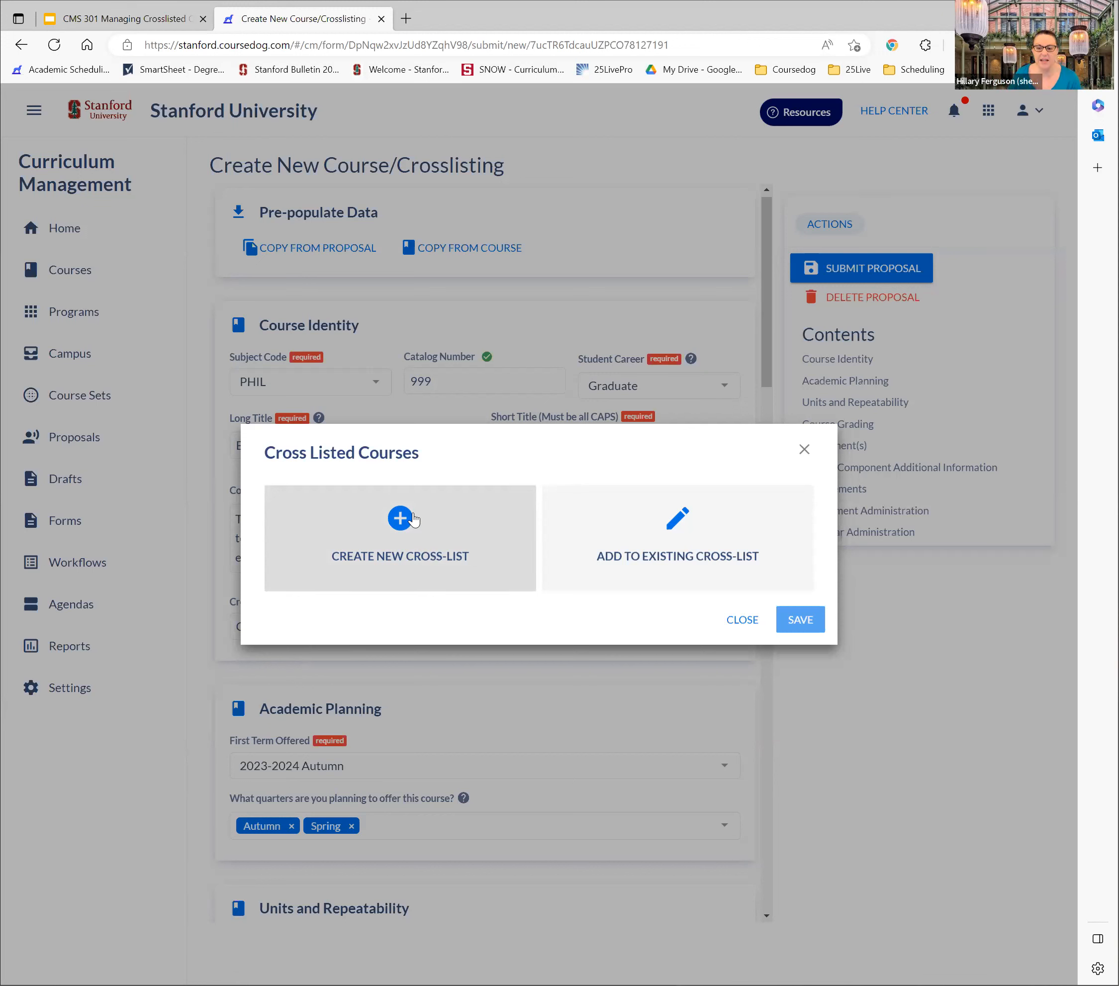
click(691, 541)
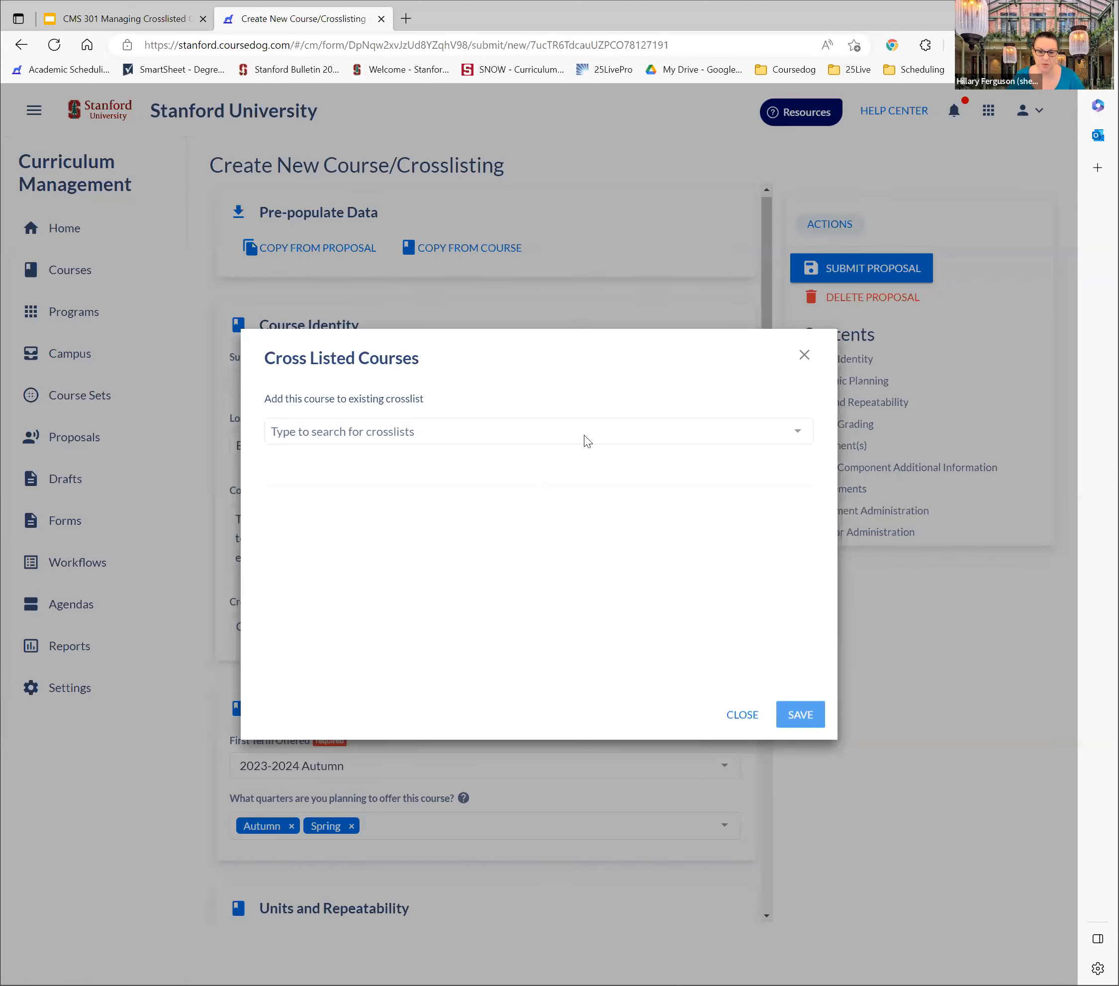
click(468, 426)
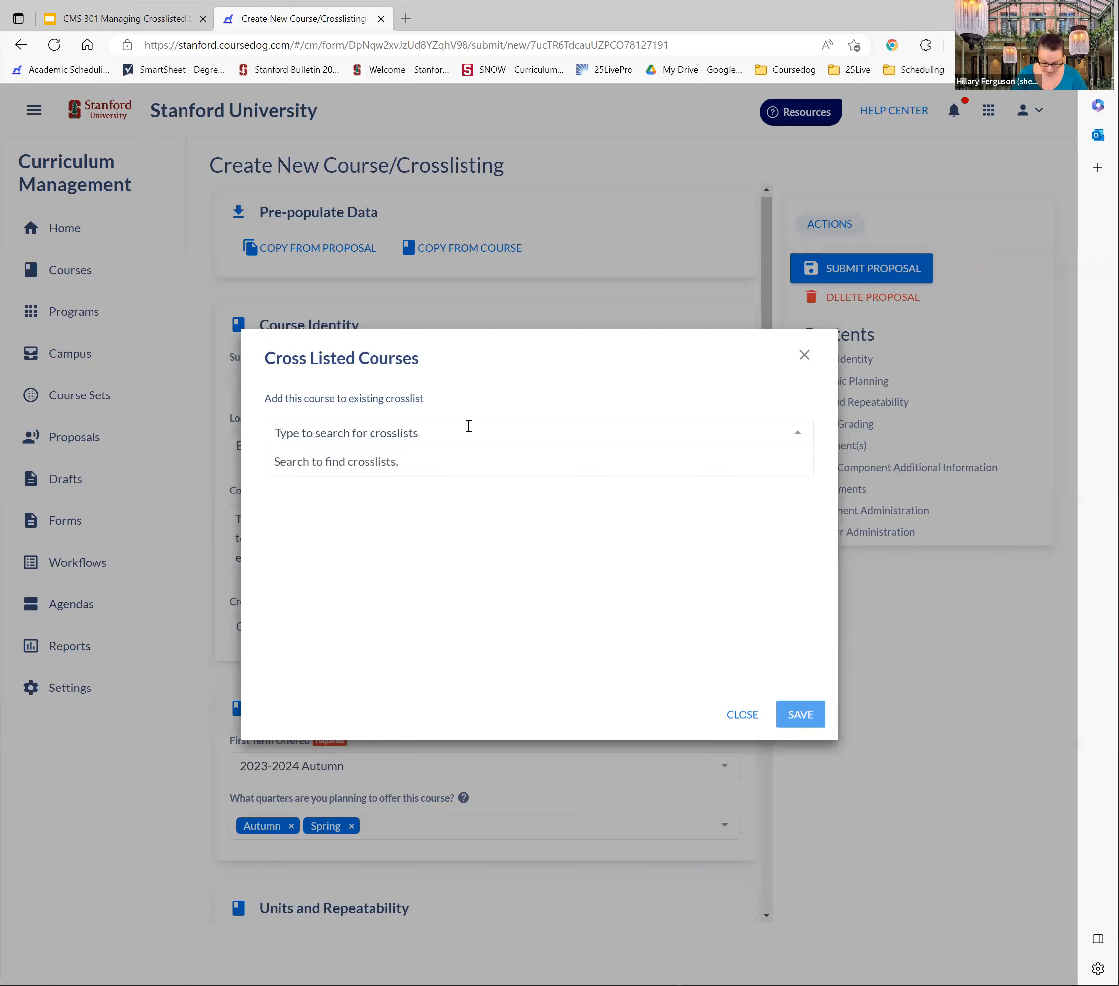
text(ANTRH)
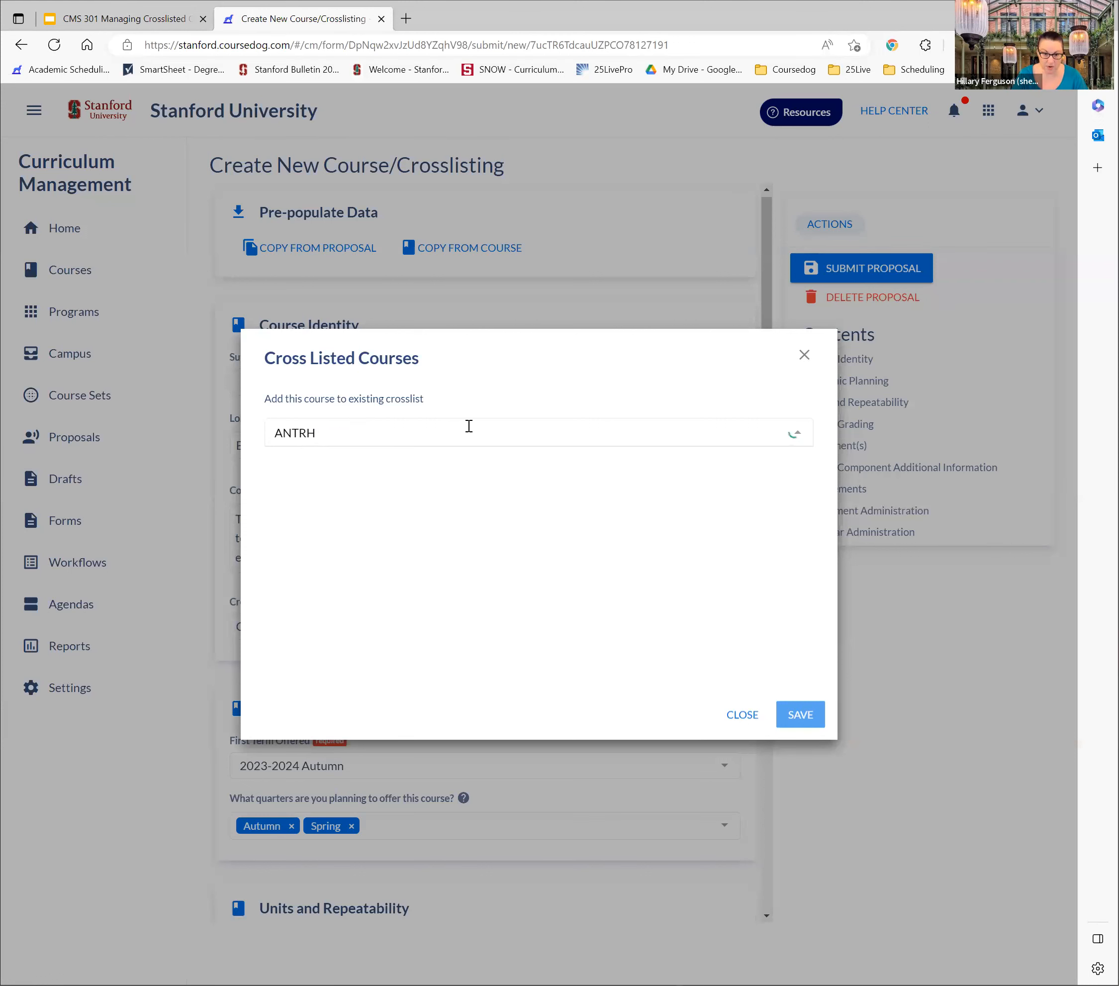
key(BackSpace)
key(BackSpace)
text(HRO)
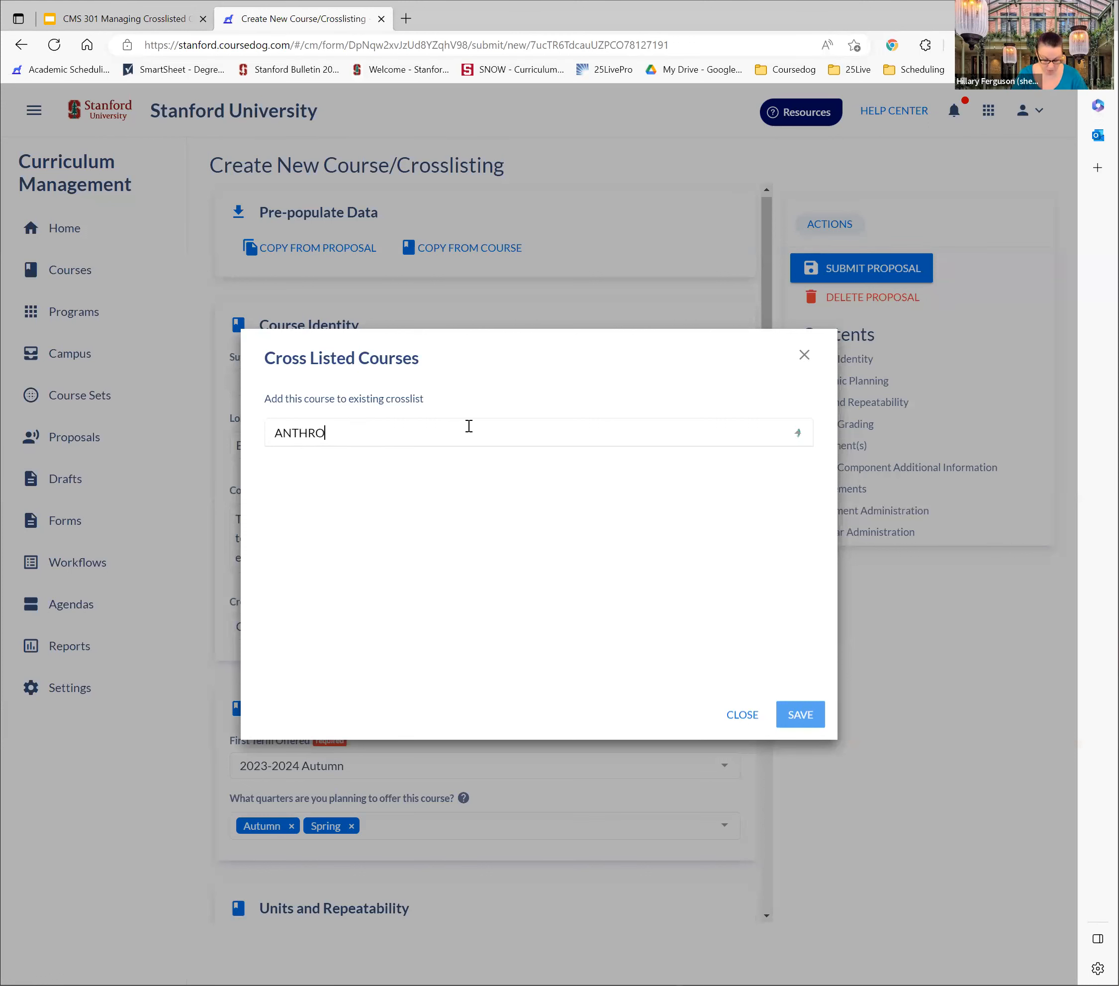
text(120)
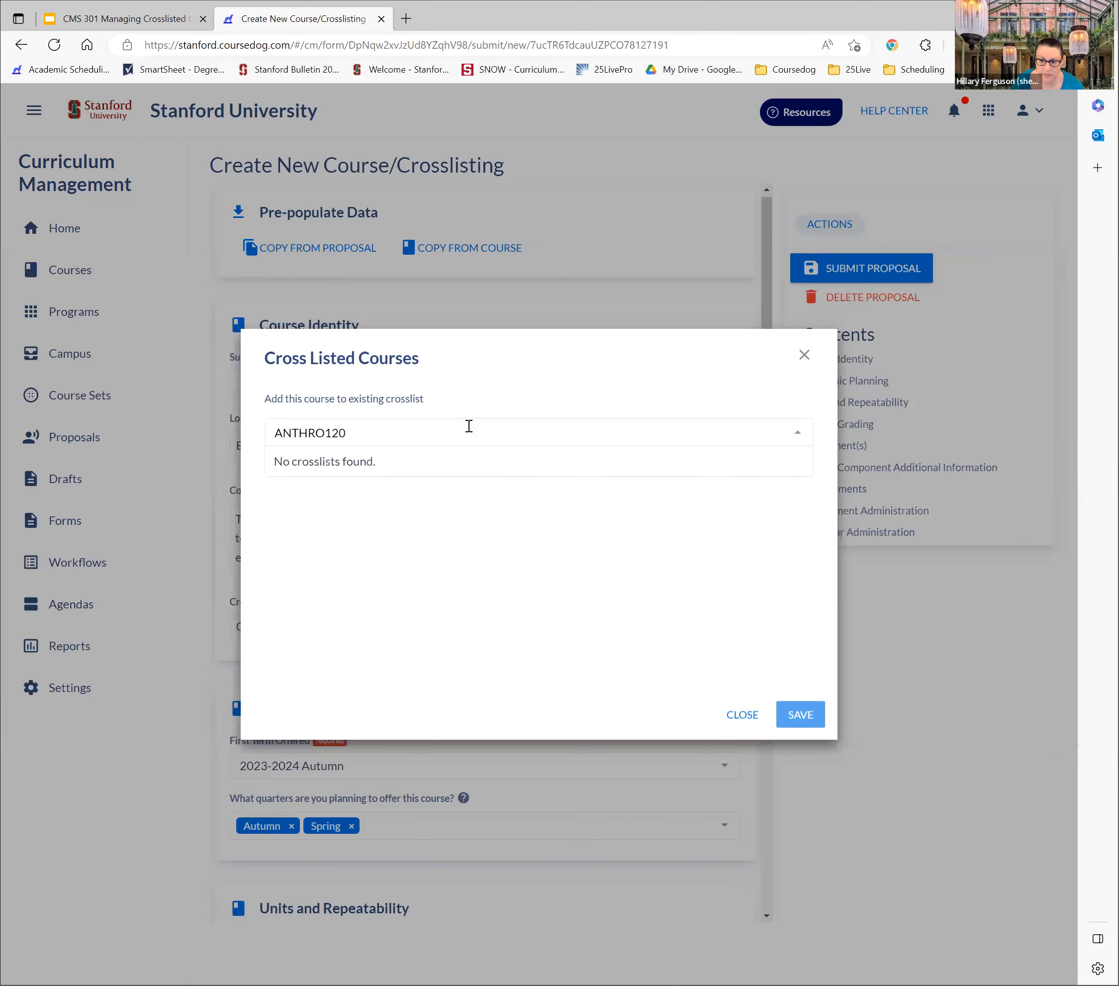
click(805, 357)
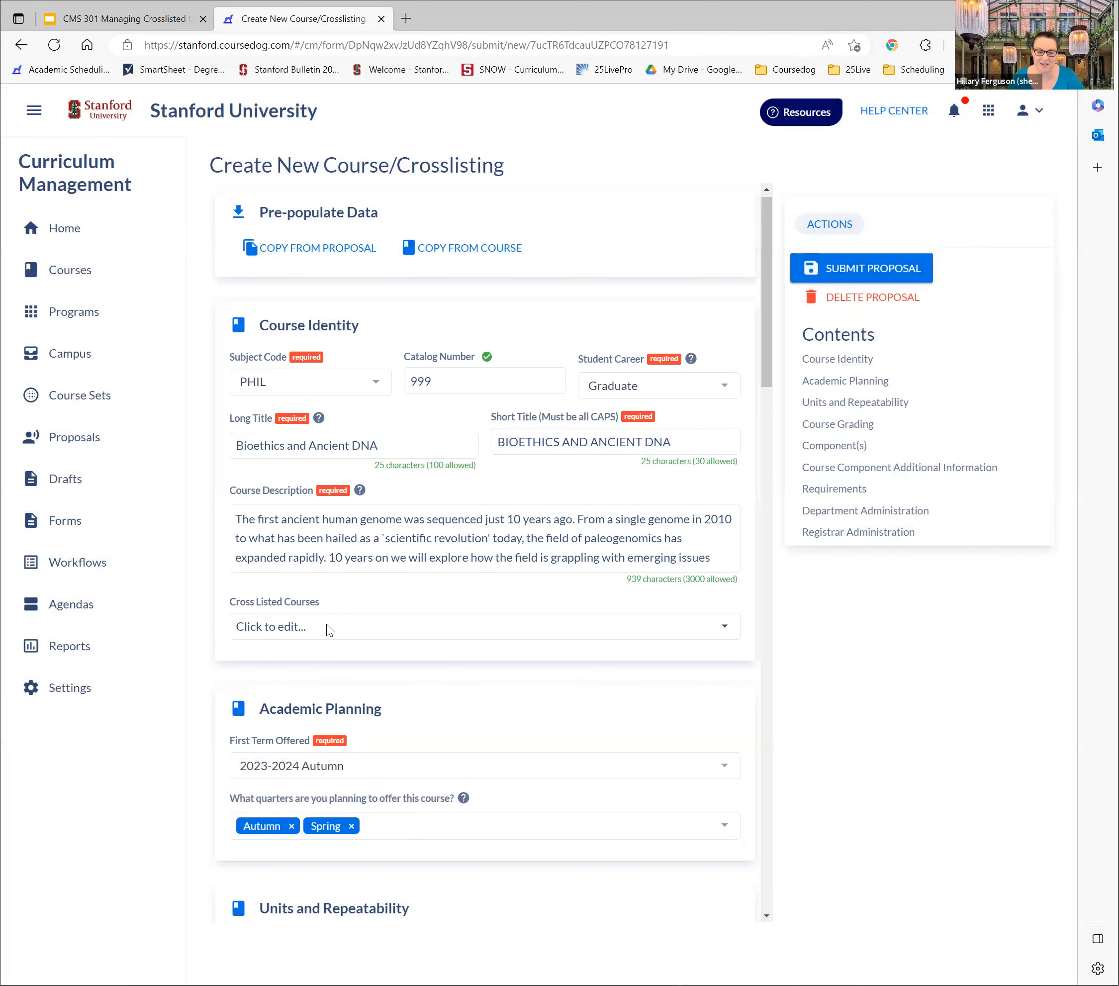
Create a new cross-list for the course with ANTHRO120B Indian Popular Culture and save it
click(355, 628)
click(419, 535)
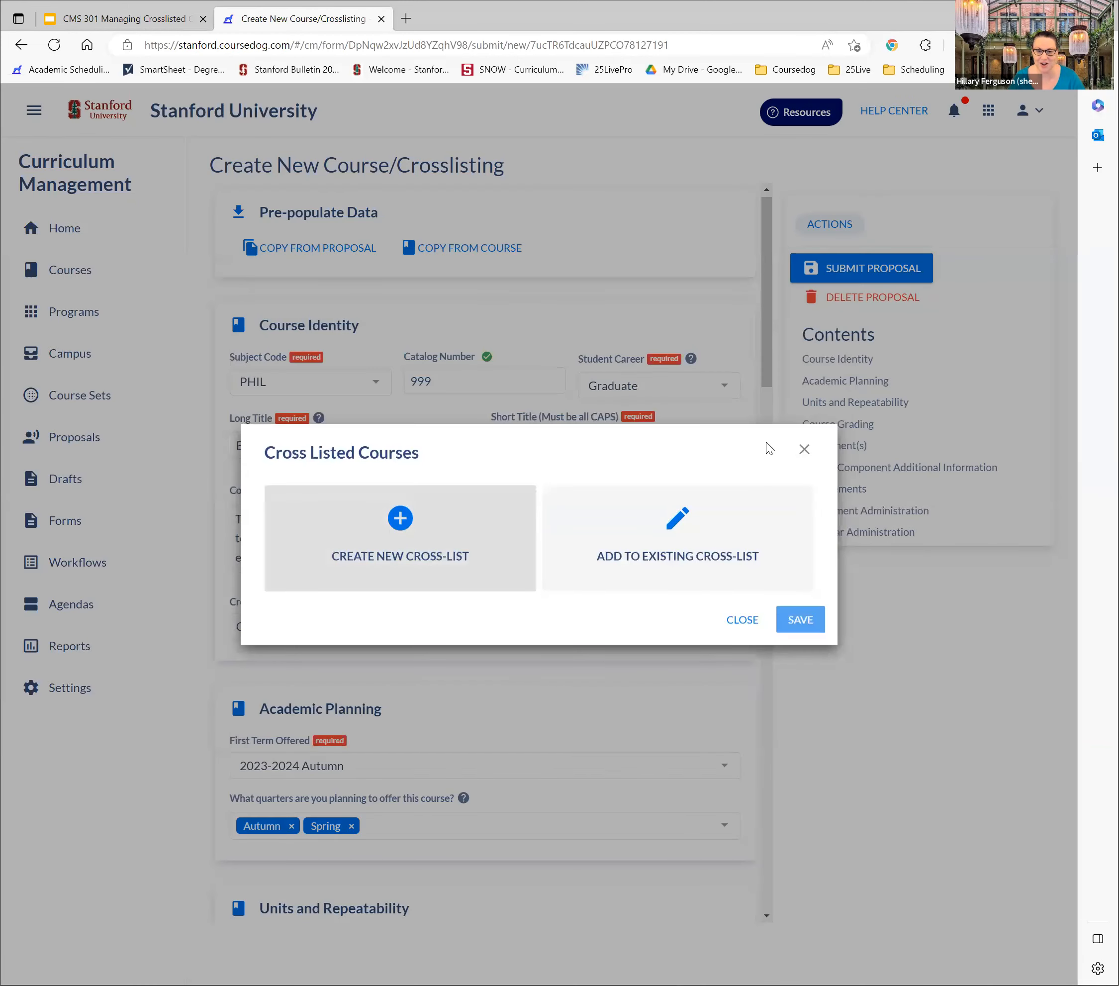
click(605, 434)
text(ANTHRO)
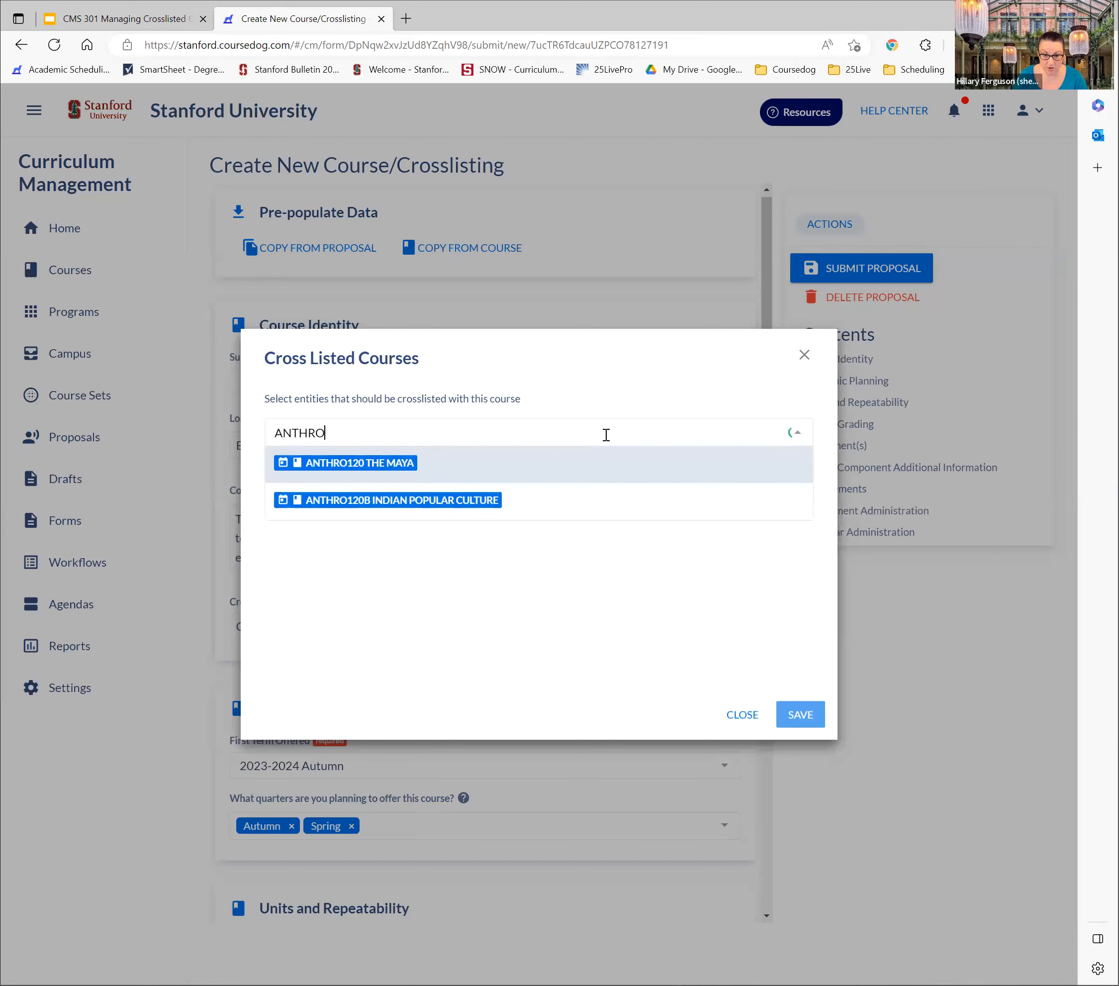
text(120)
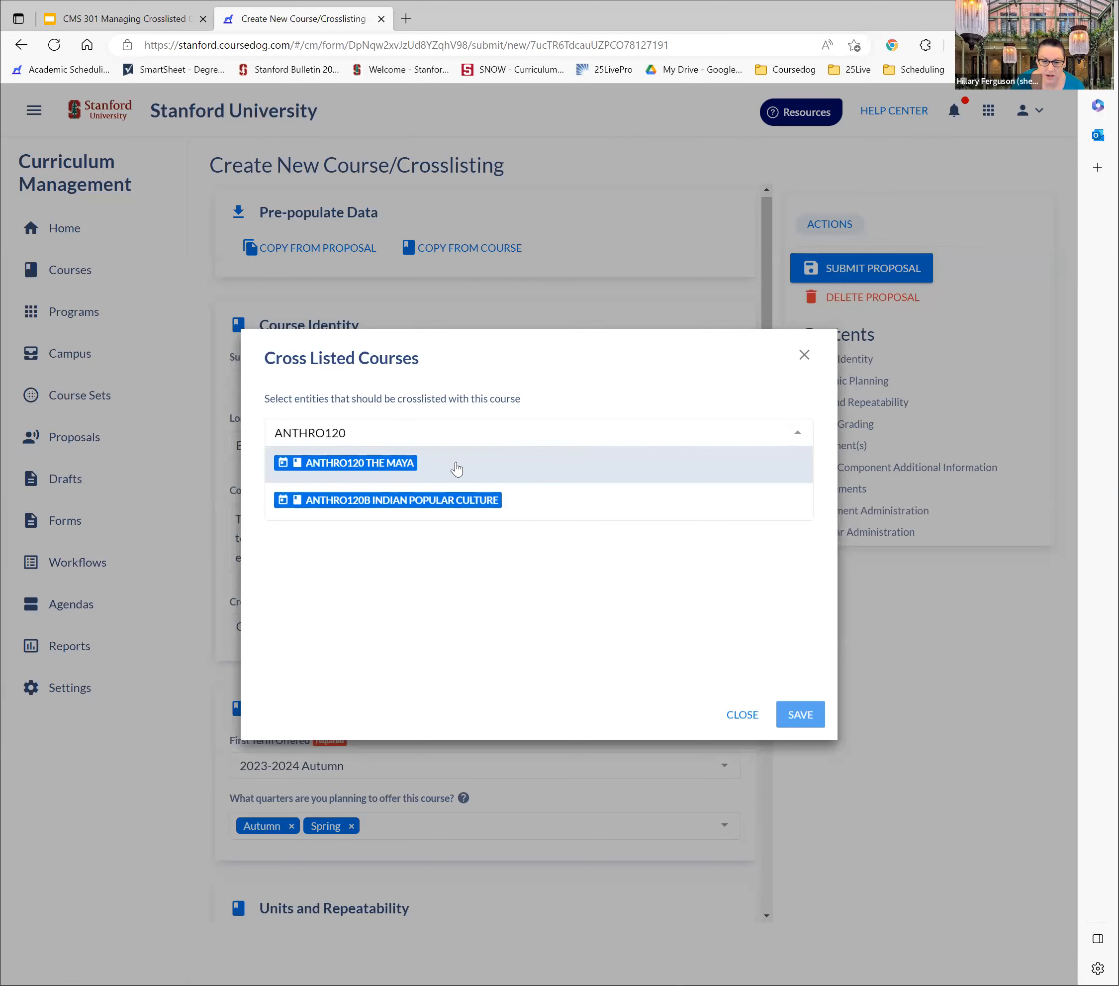
click(440, 509)
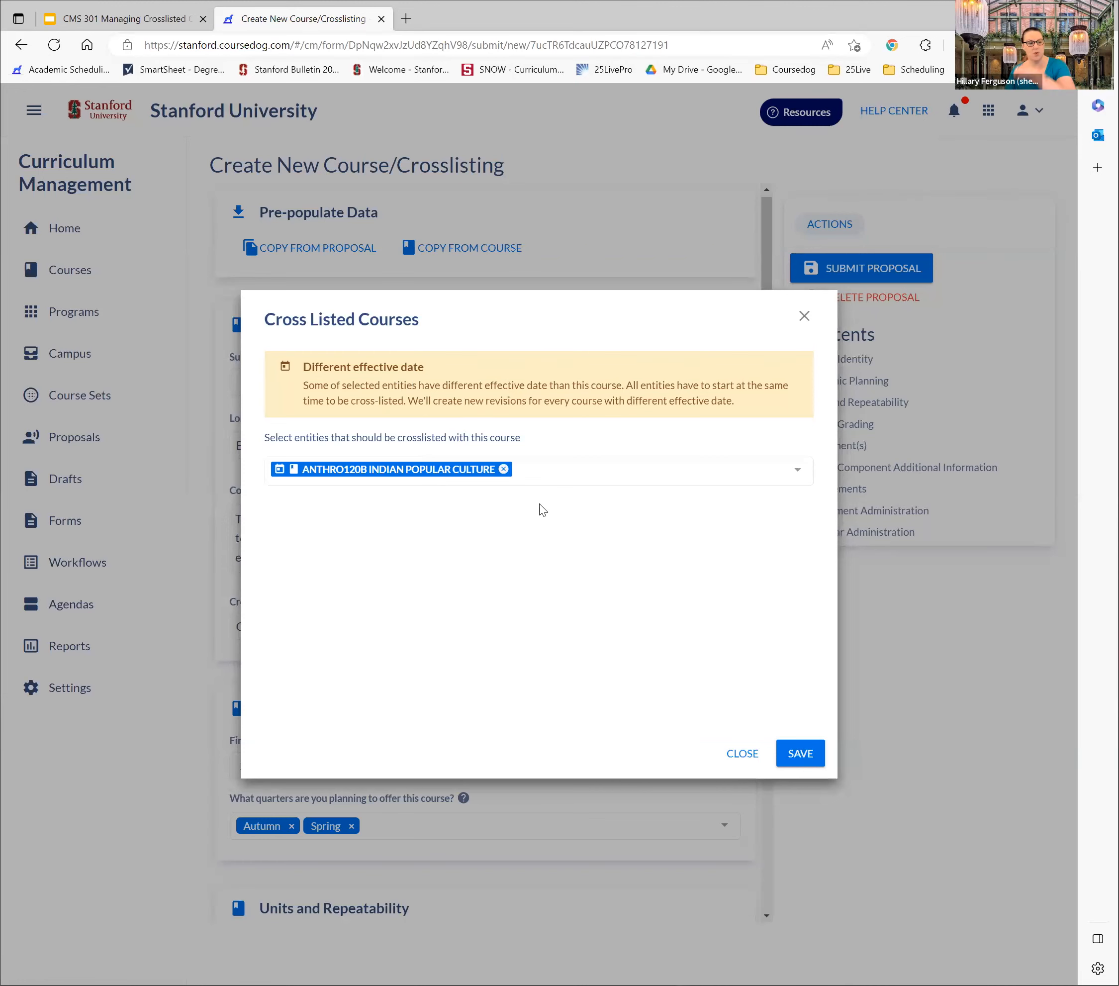
click(804, 754)
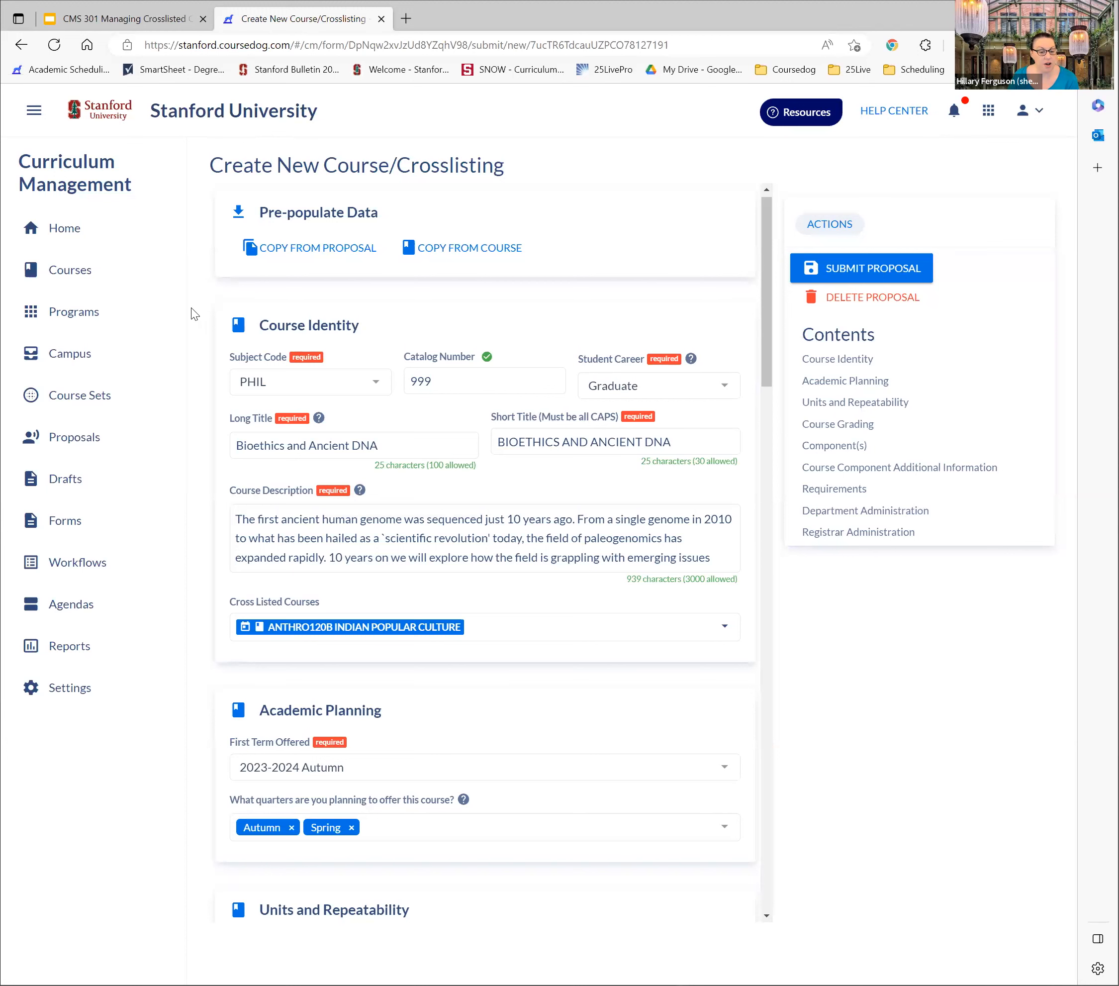
Reopen the PHIL999 proposal draft and enter the additional comment "THIS IS JUST A TEST" under Department Administration
click(62, 479)
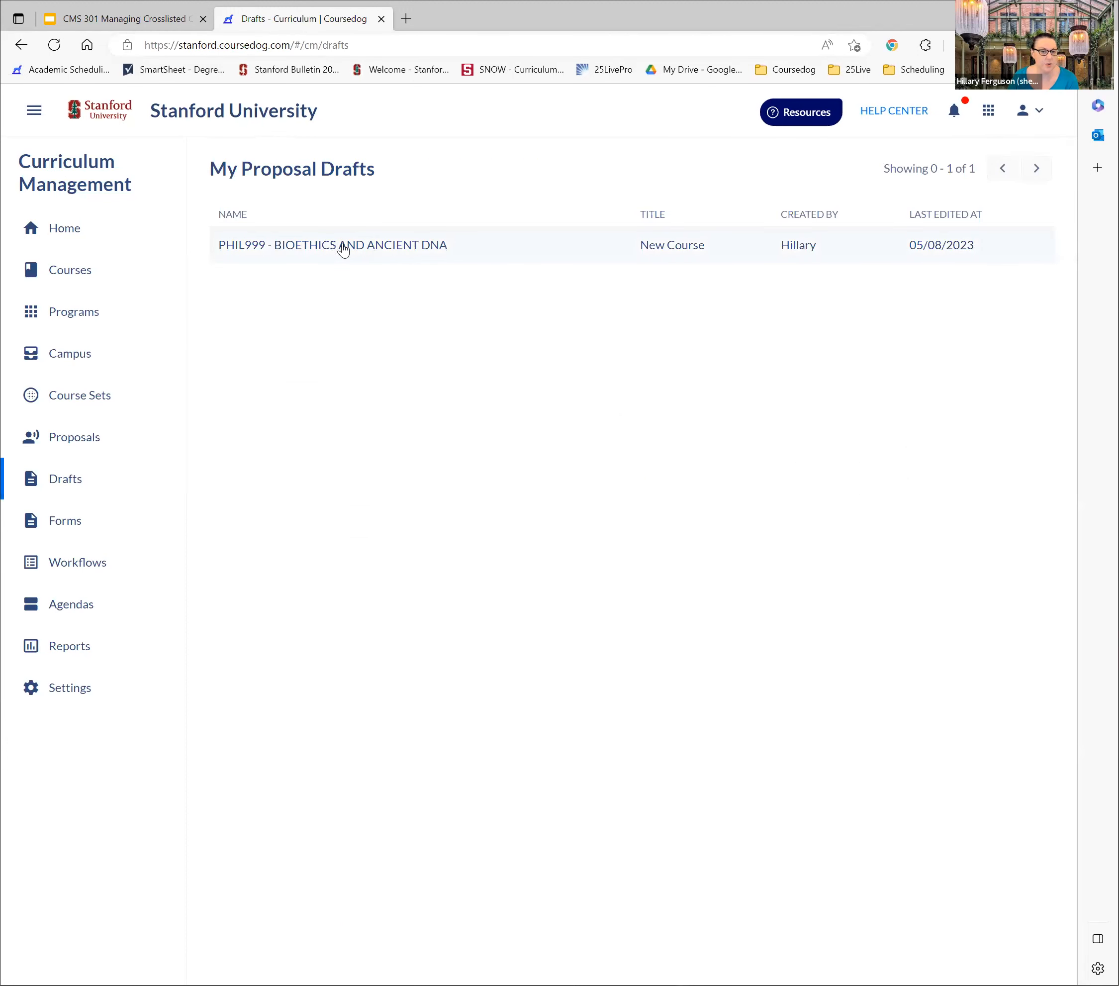
click(345, 248)
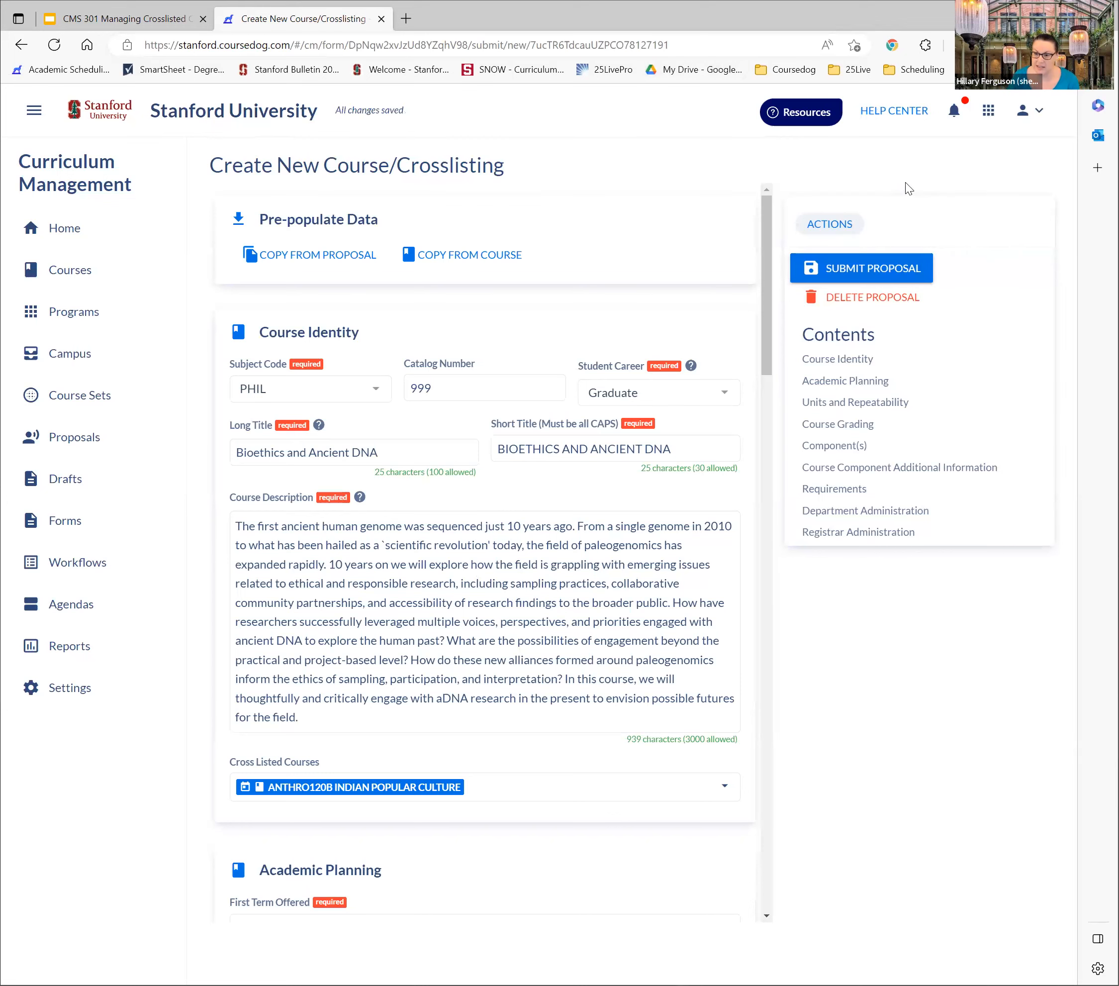
scroll(373, 561, down, 20)
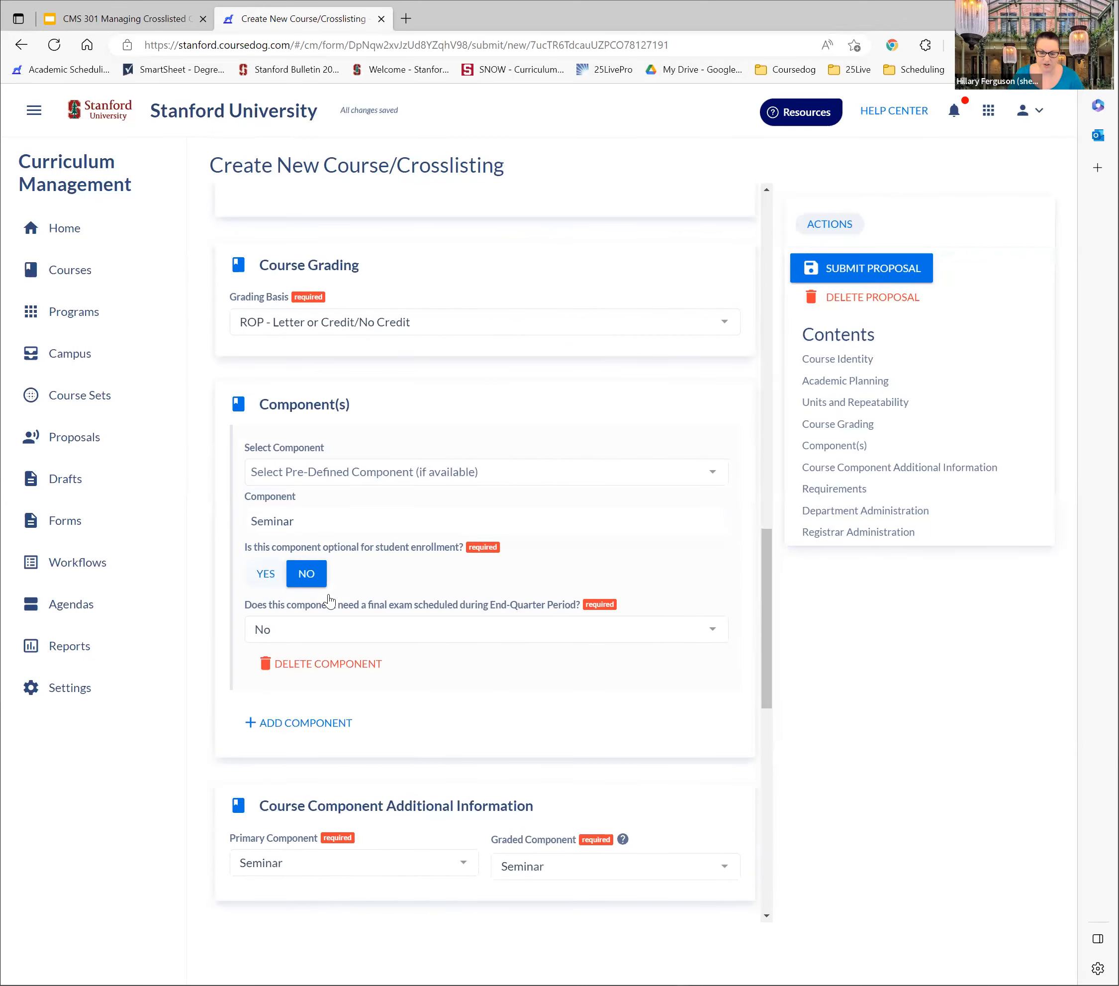
scroll(357, 781, up, 4)
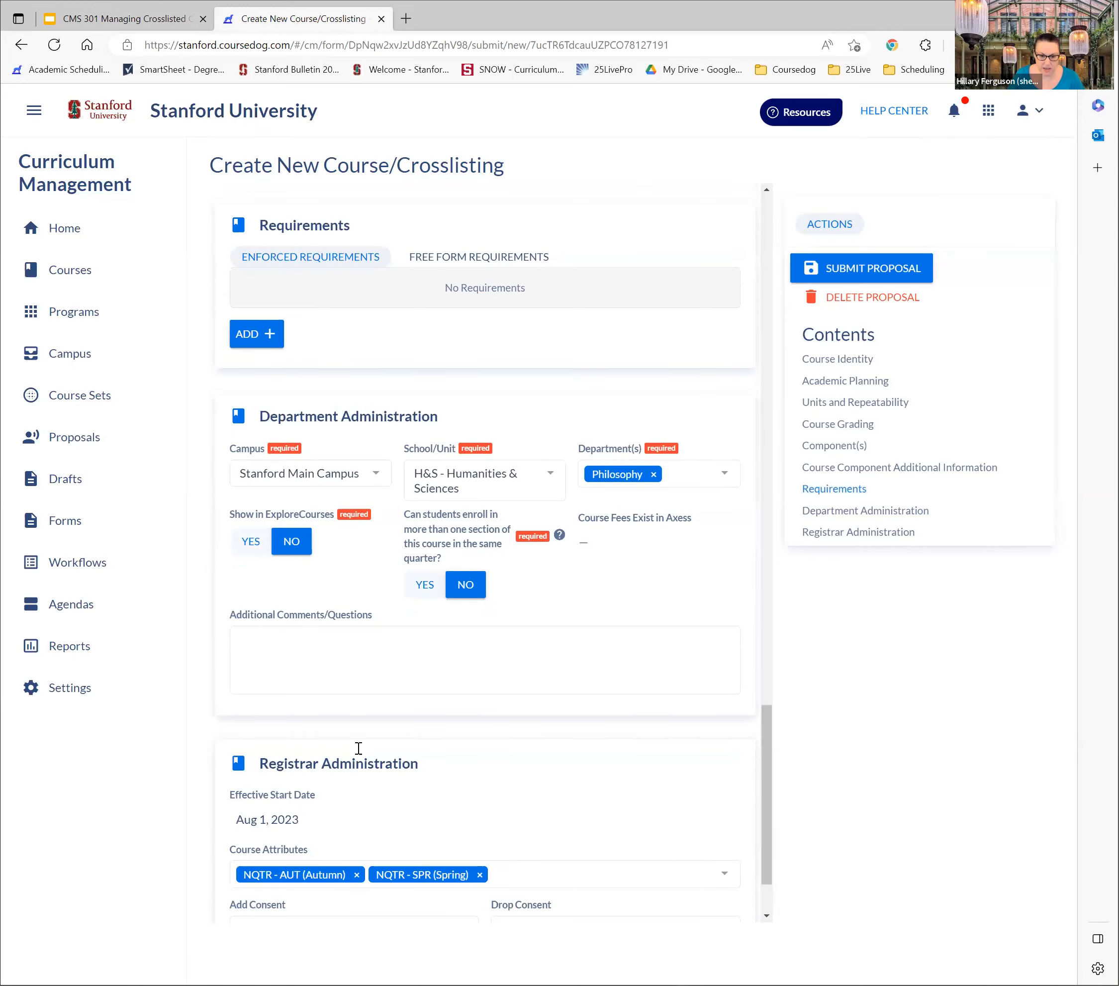
click(367, 782)
text(THIS IS JUST A TEST)
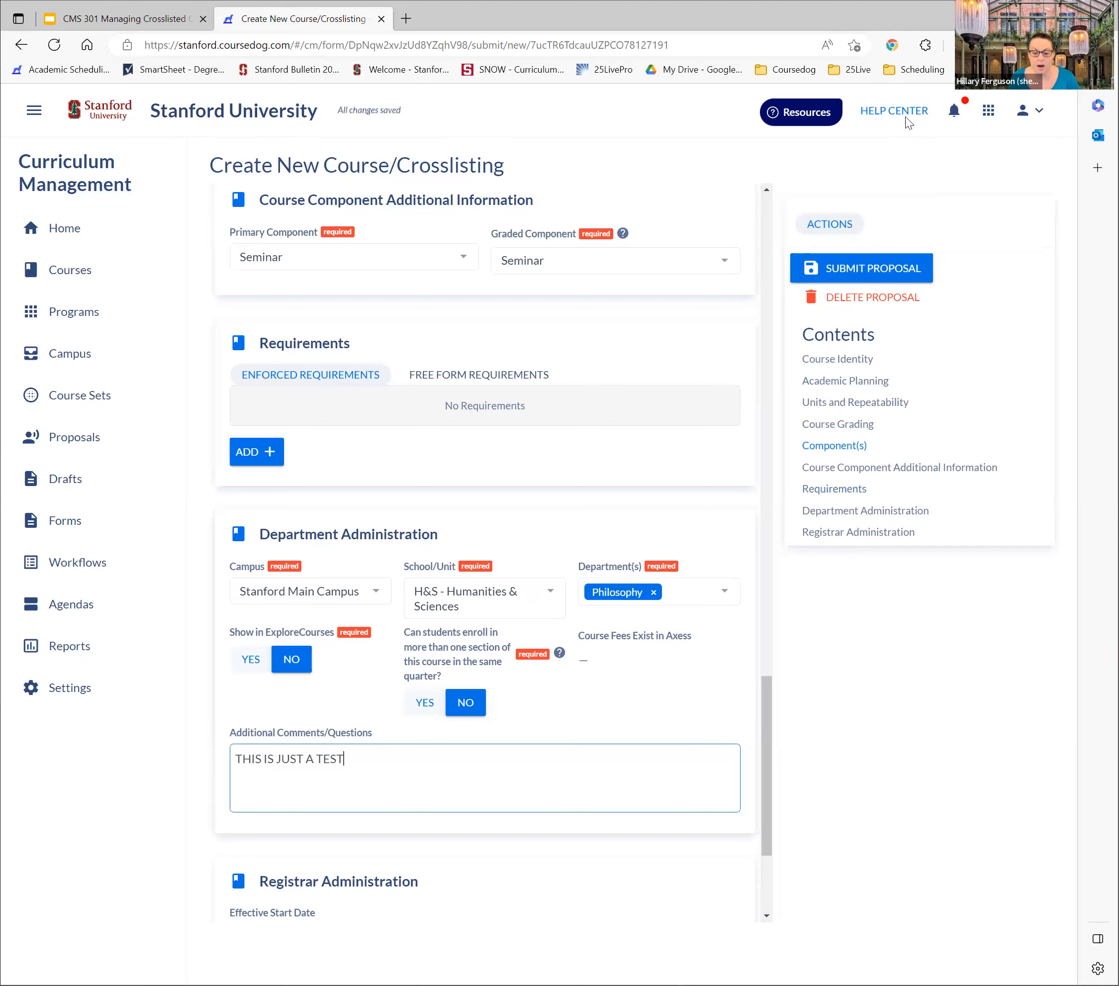
Submit the PHIL999 course proposal and open the submitted proposal
click(869, 269)
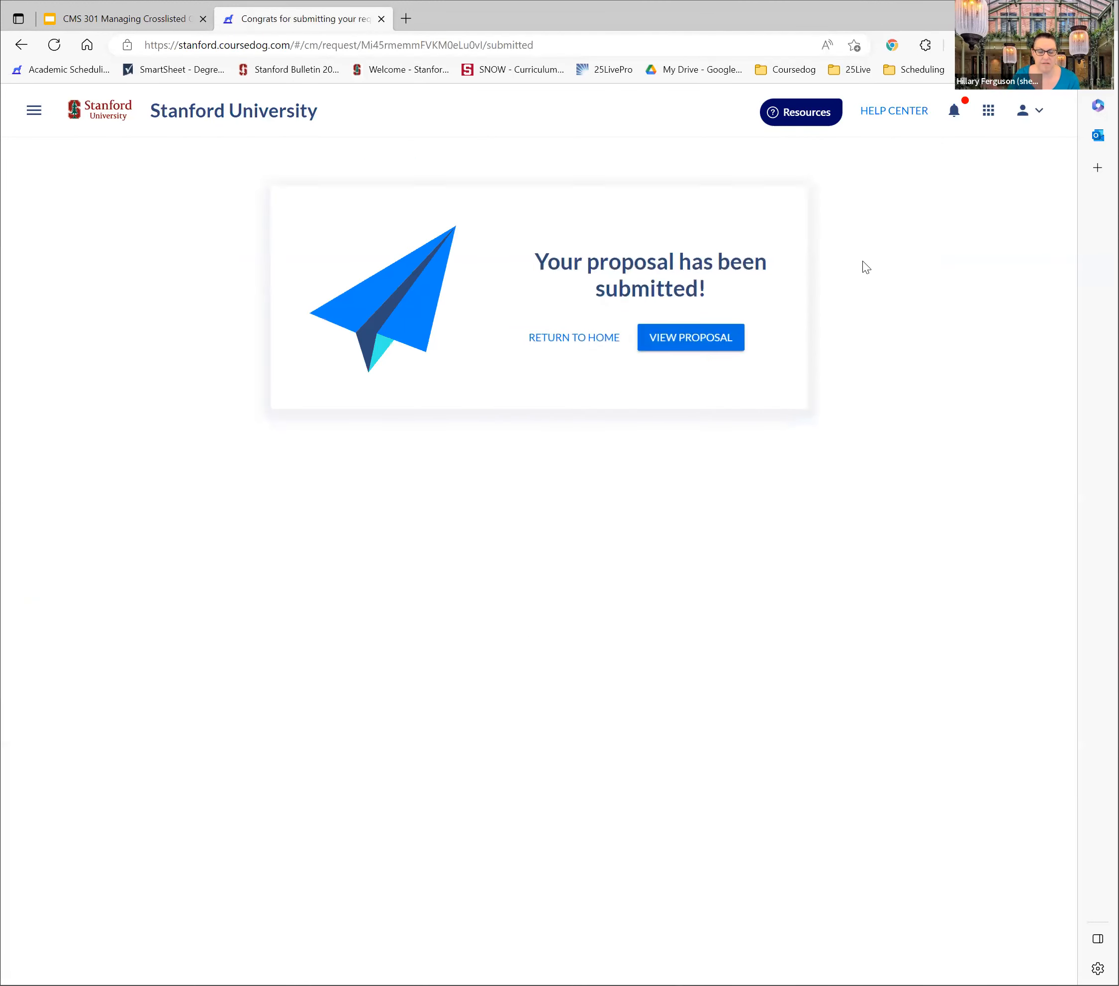
click(709, 333)
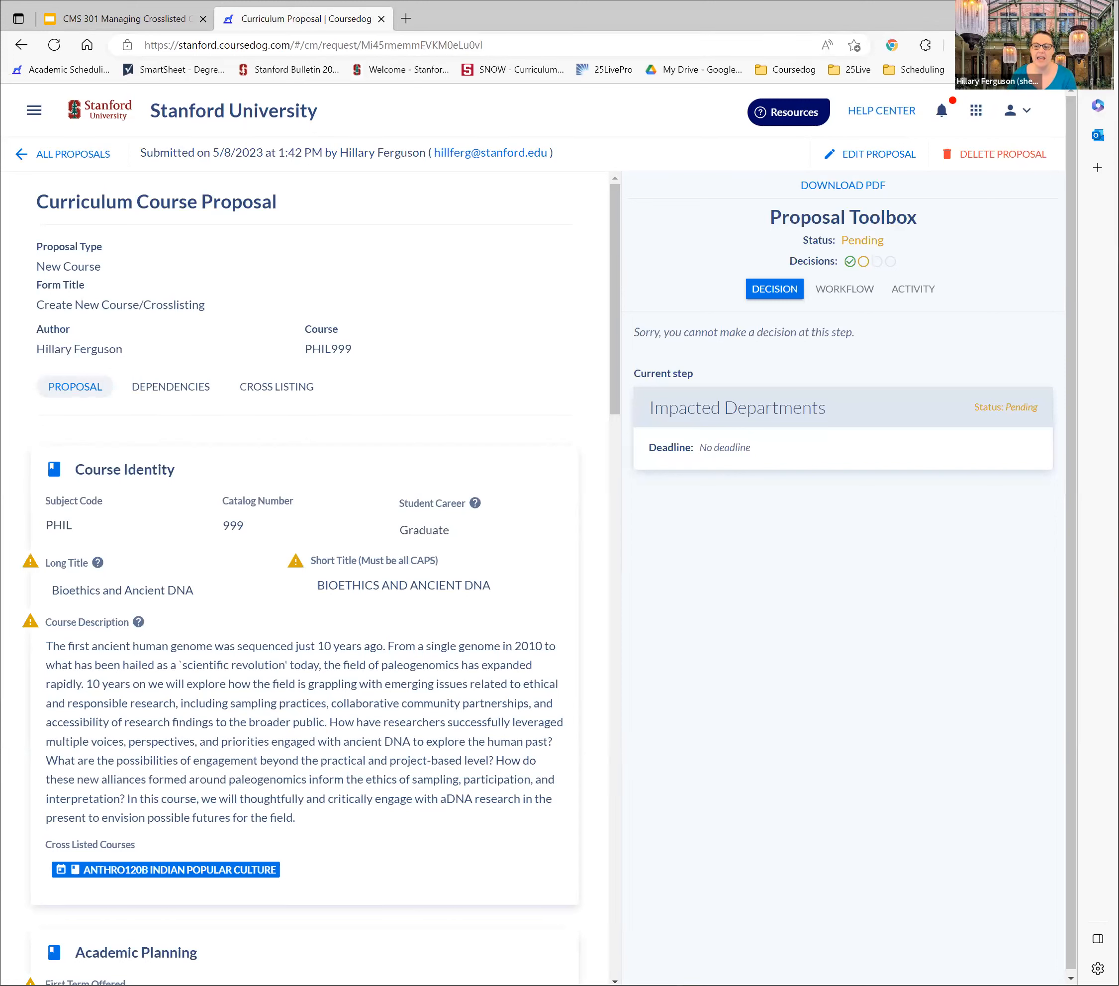
Examine the proposal's Impacted Departments approval step, including its participants and voting rules
mouse_move(864, 265)
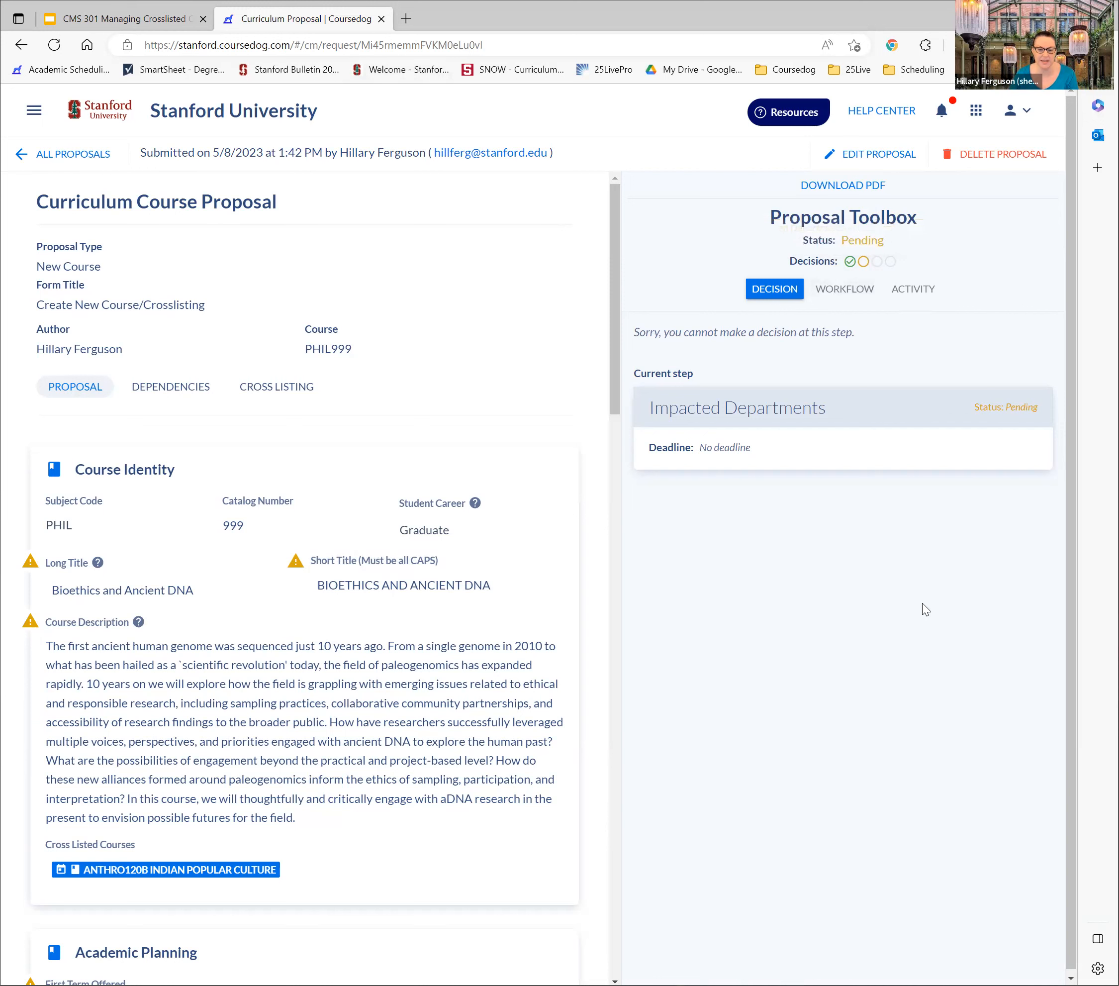
click(987, 414)
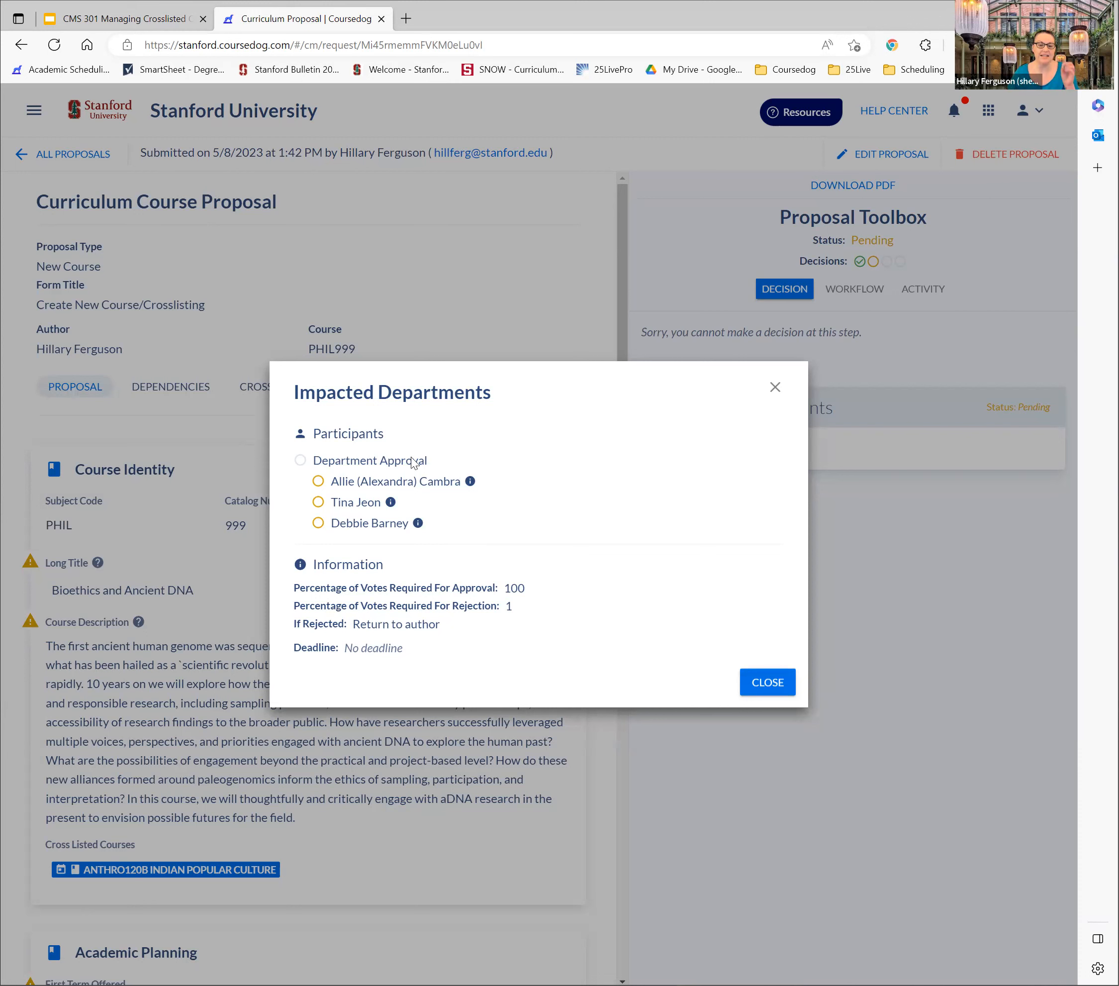
mouse_move(472, 482)
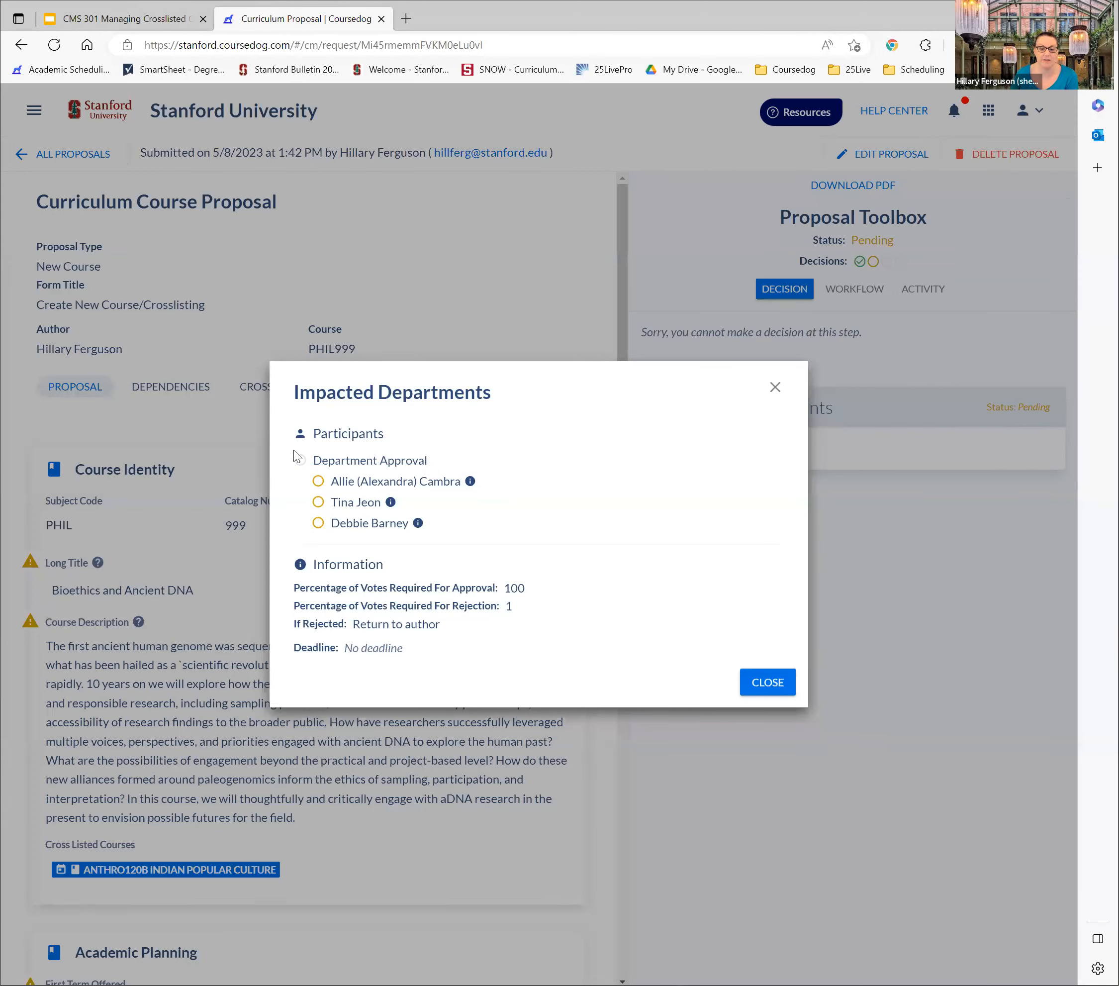
click(774, 388)
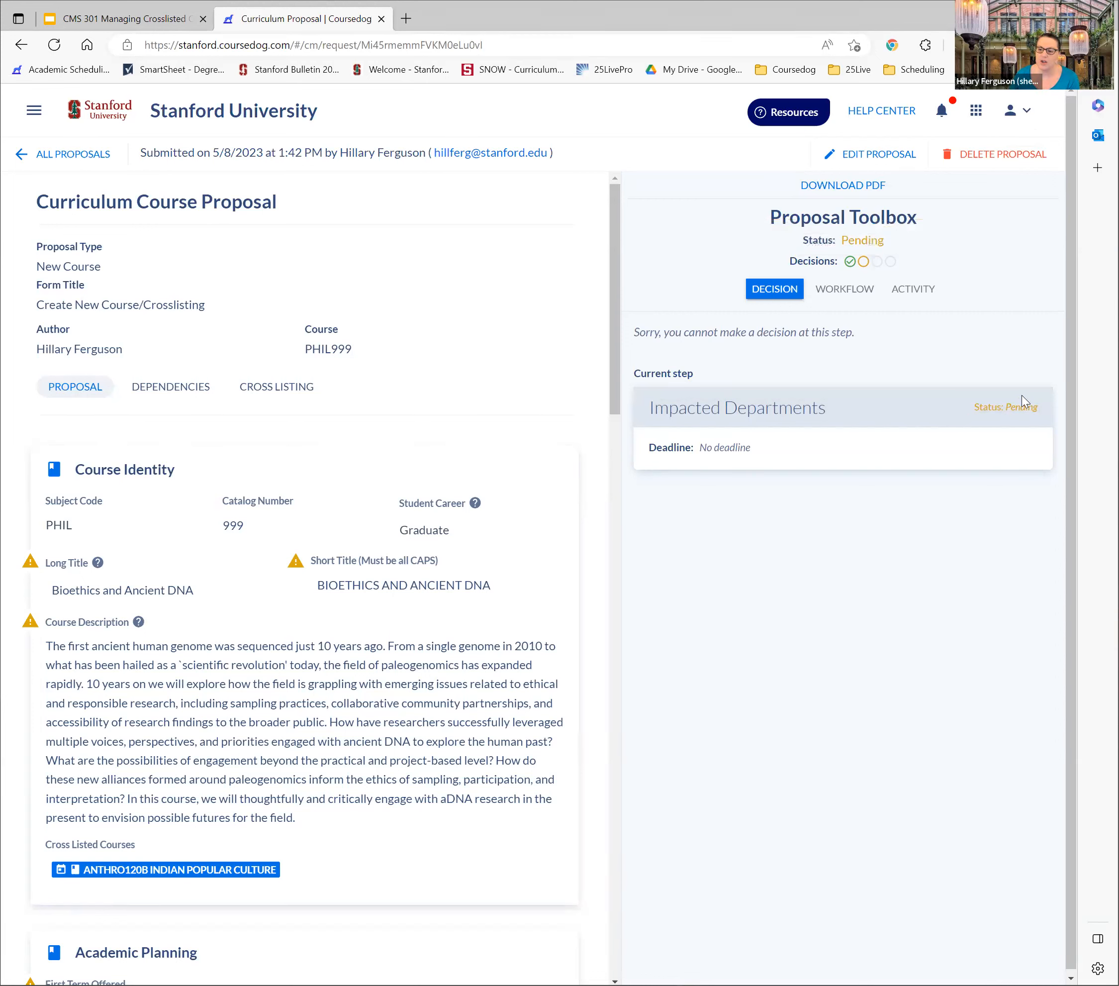
click(1010, 409)
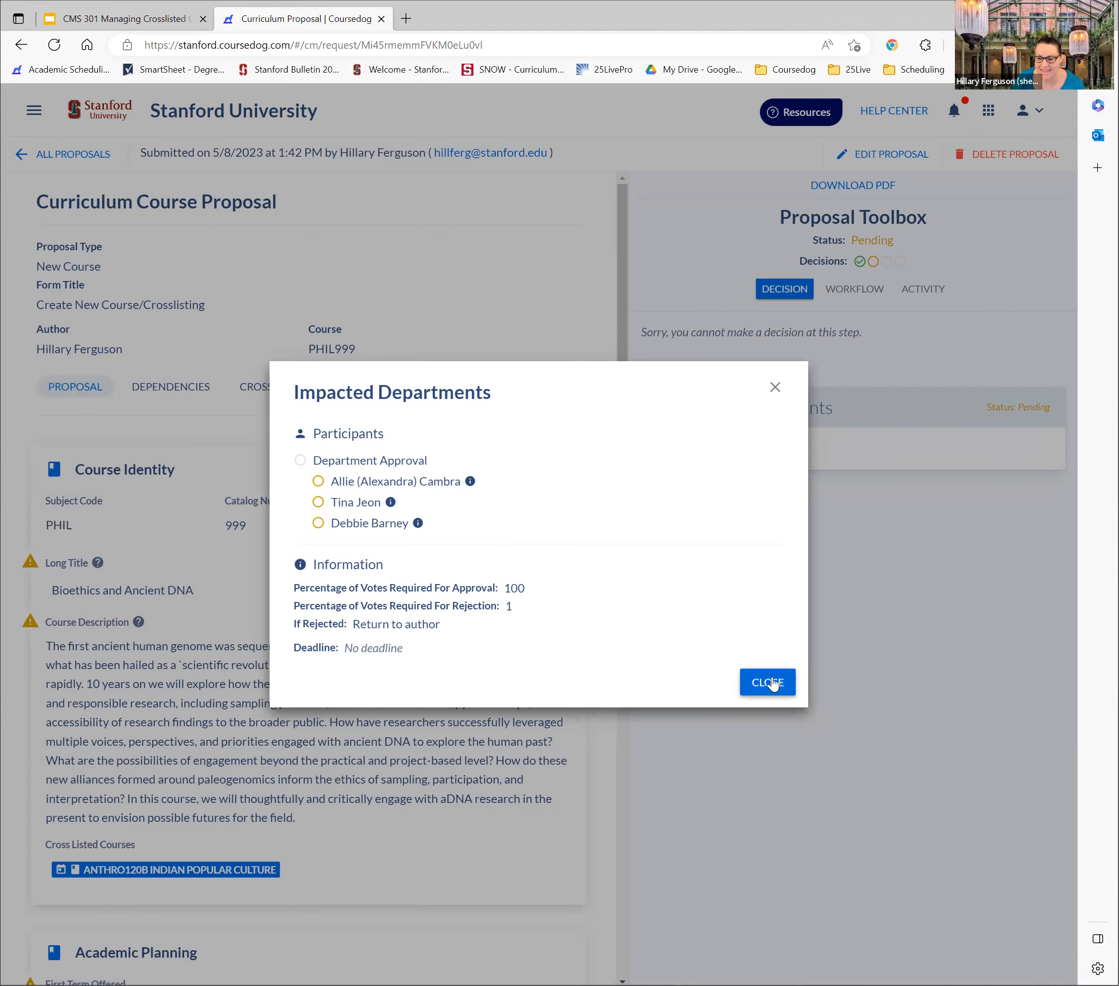
click(773, 679)
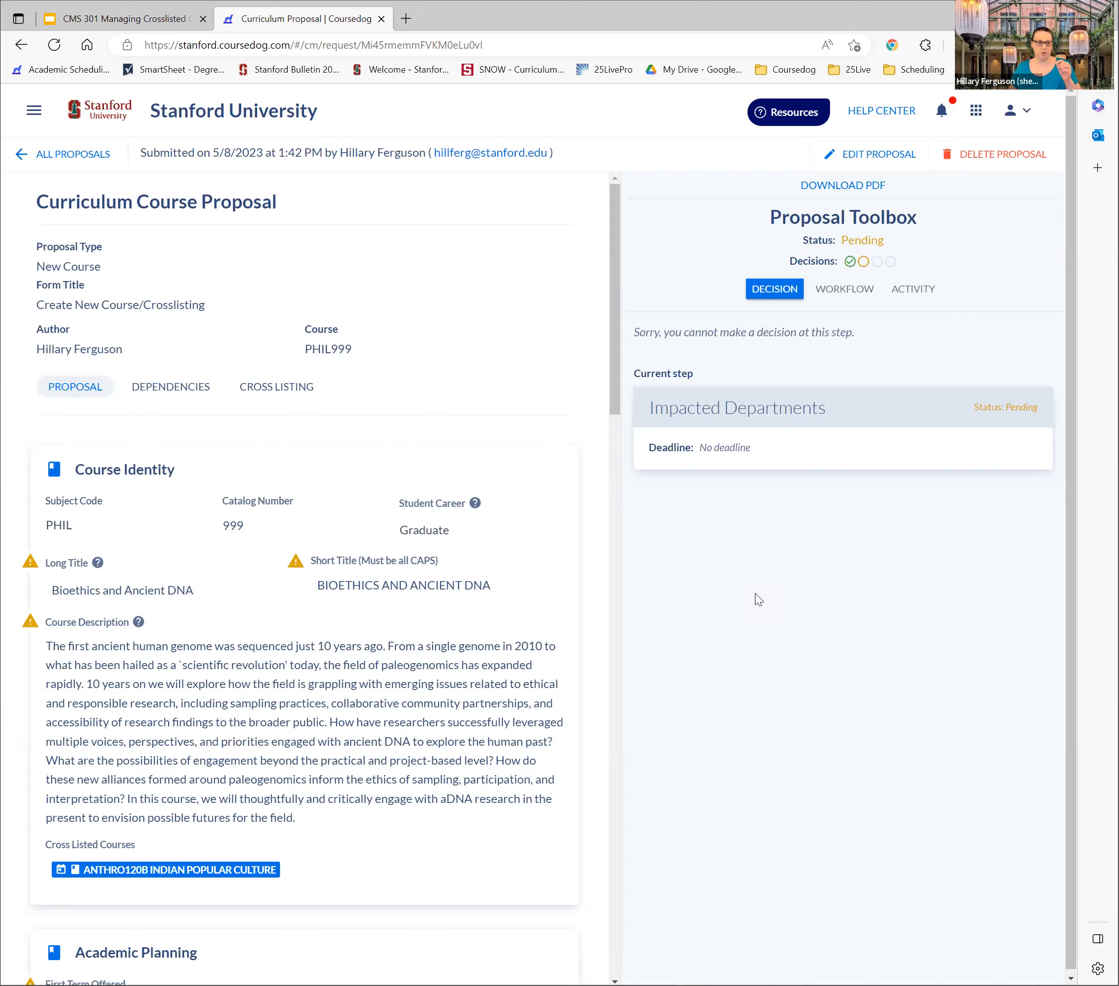
mouse_move(850, 262)
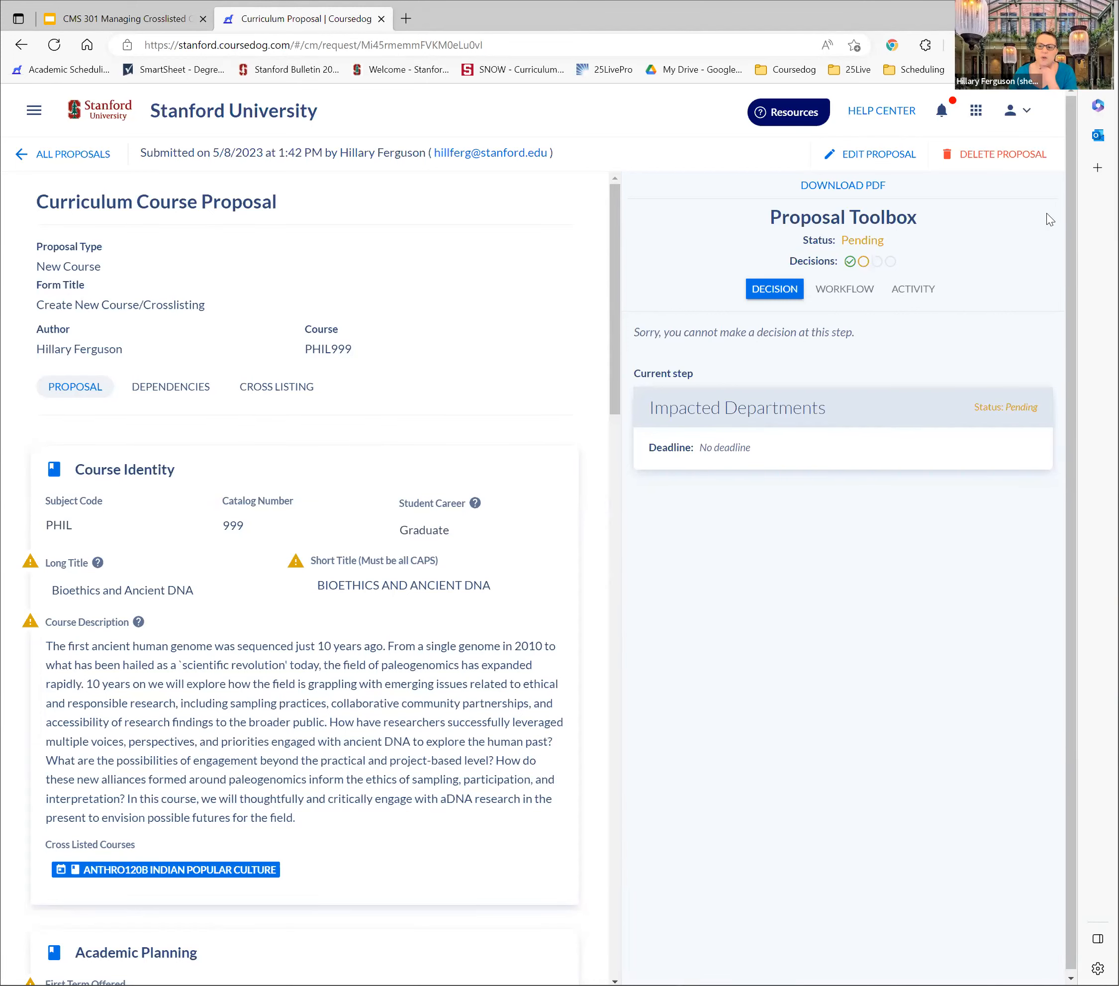
Delete the submitted PHIL999 proposal and confirm the deletion
click(980, 158)
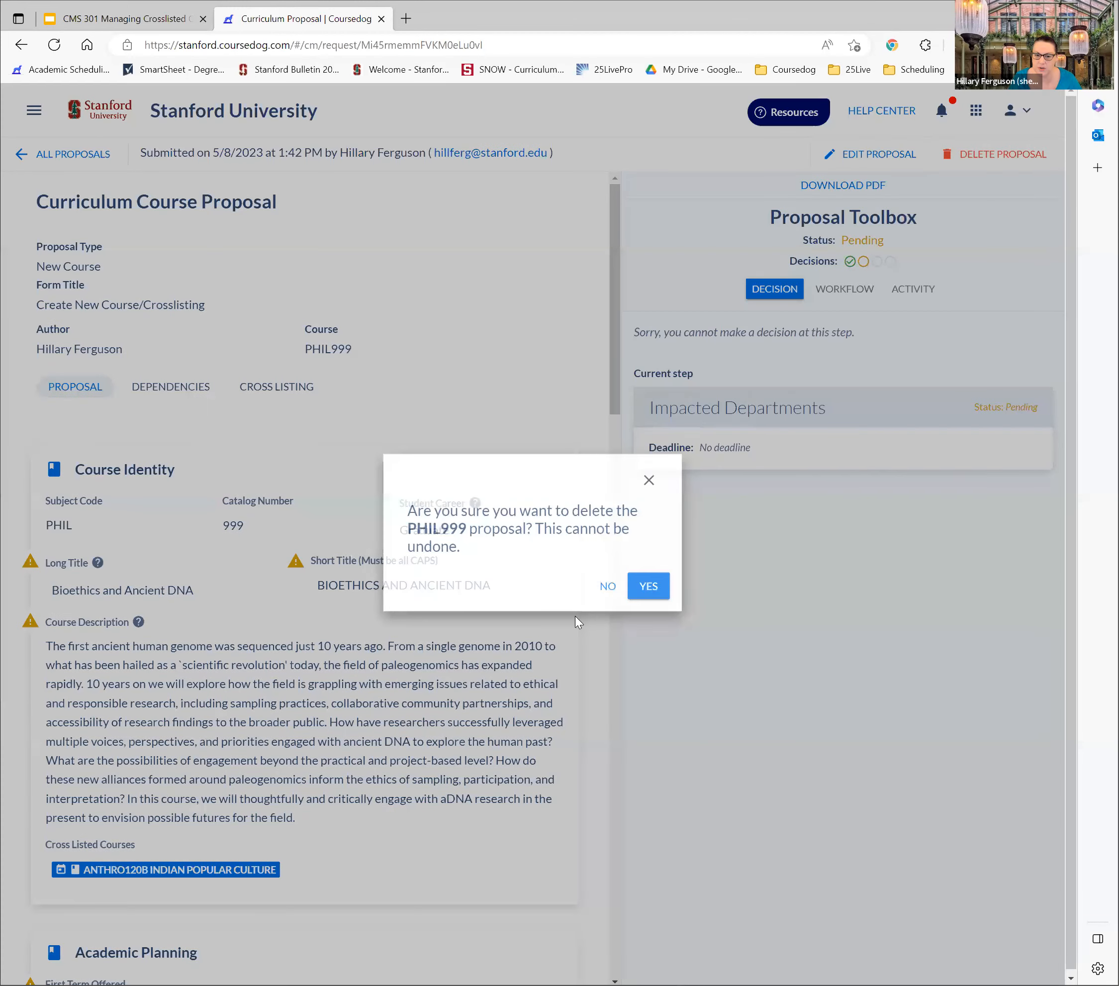
click(644, 586)
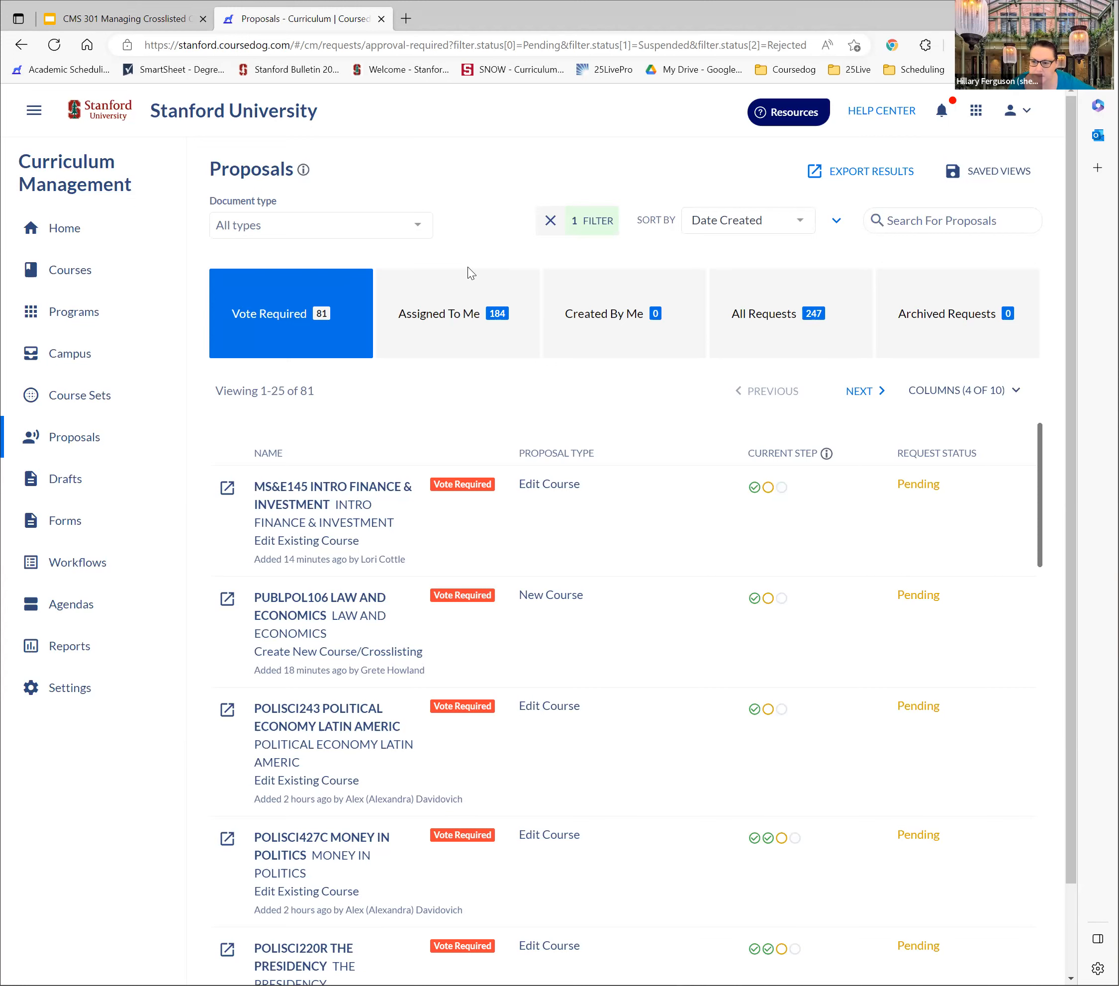
View the proposals under Assigned To Me and return to the home dashboard
click(467, 313)
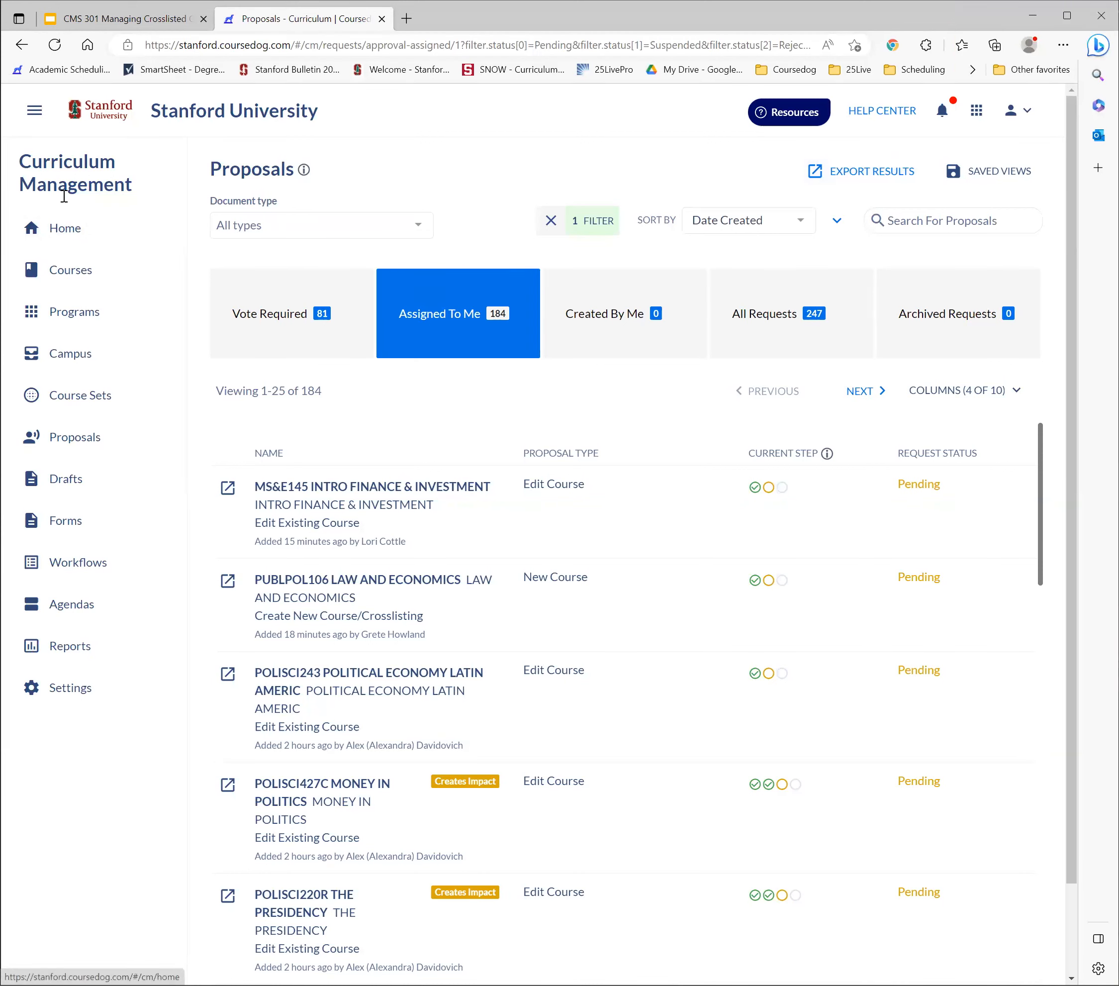
click(88, 270)
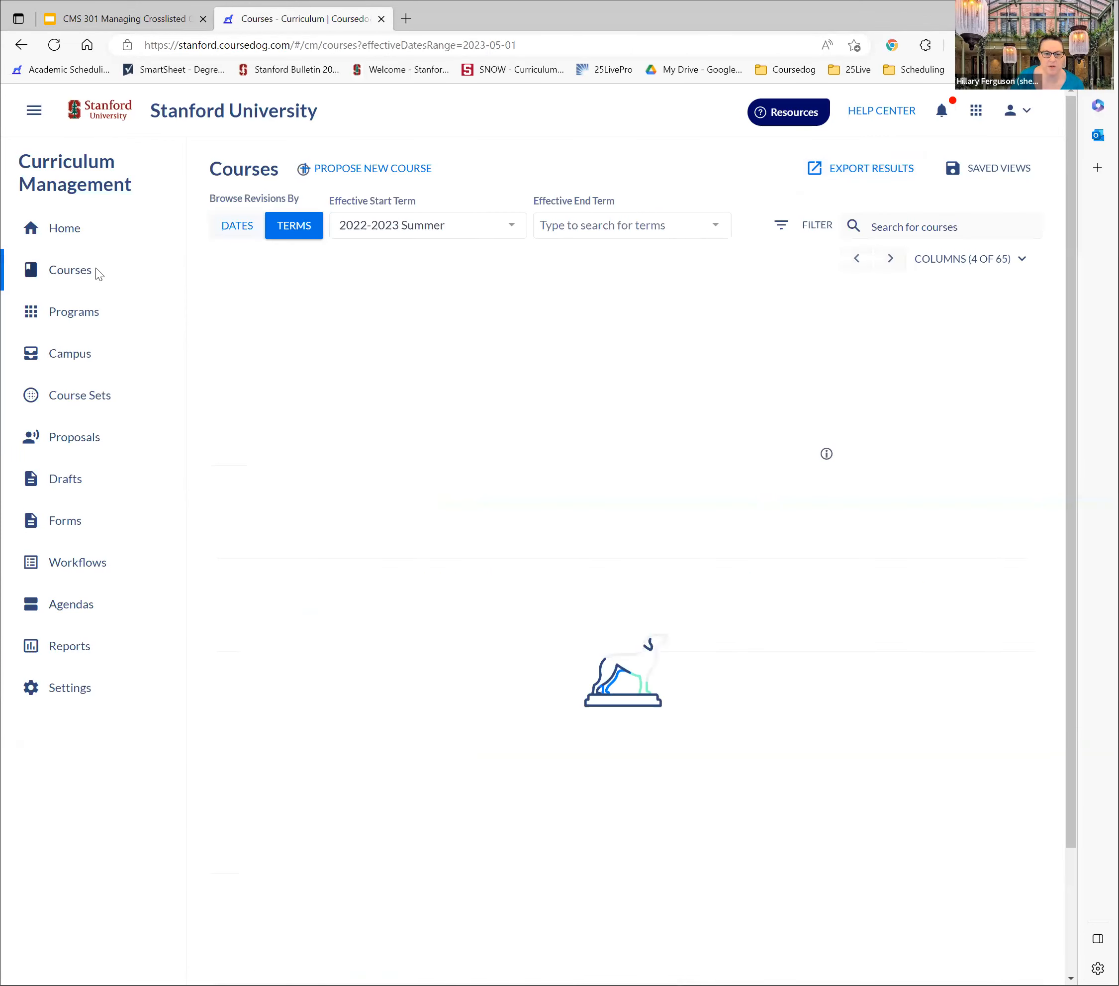
click(51, 233)
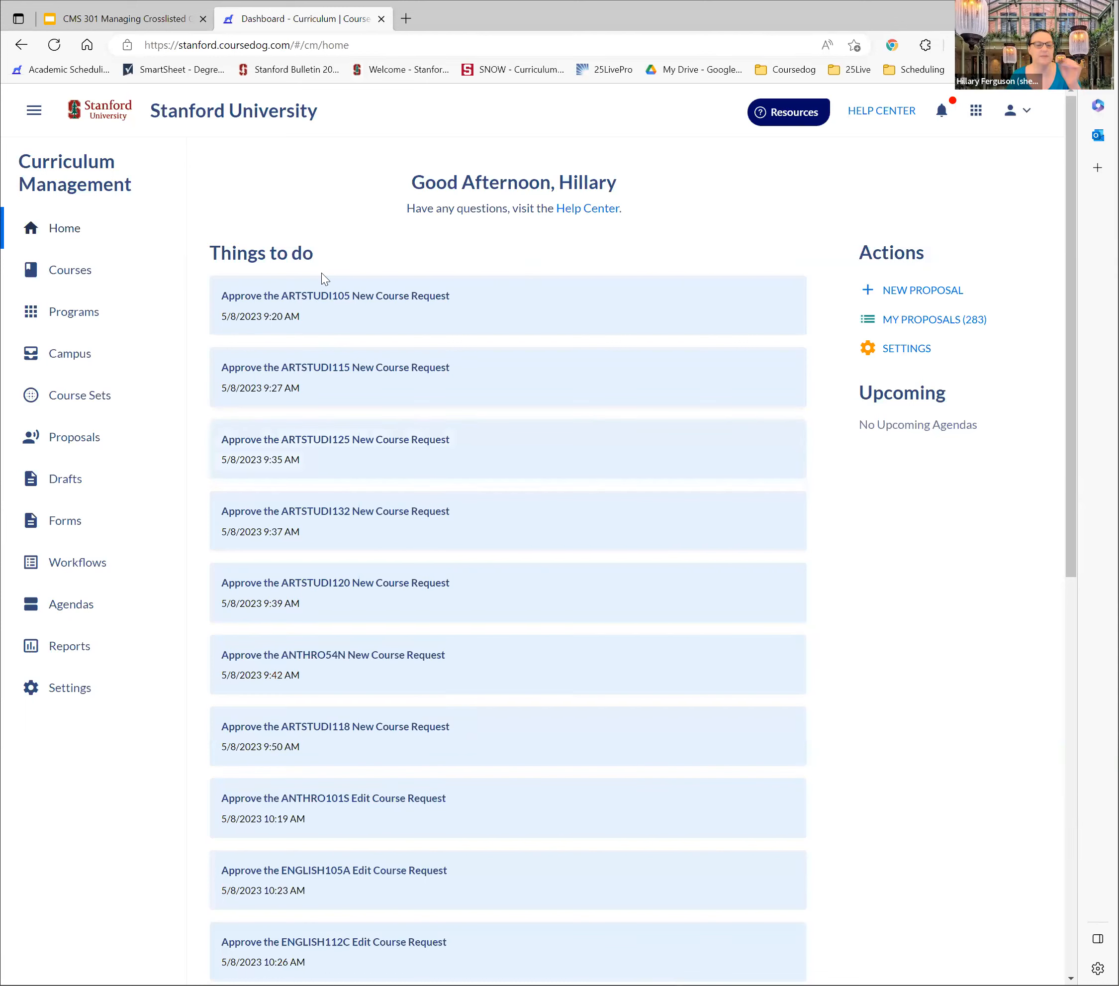
View the proposals under Created By Me and then under All Requests
click(75, 429)
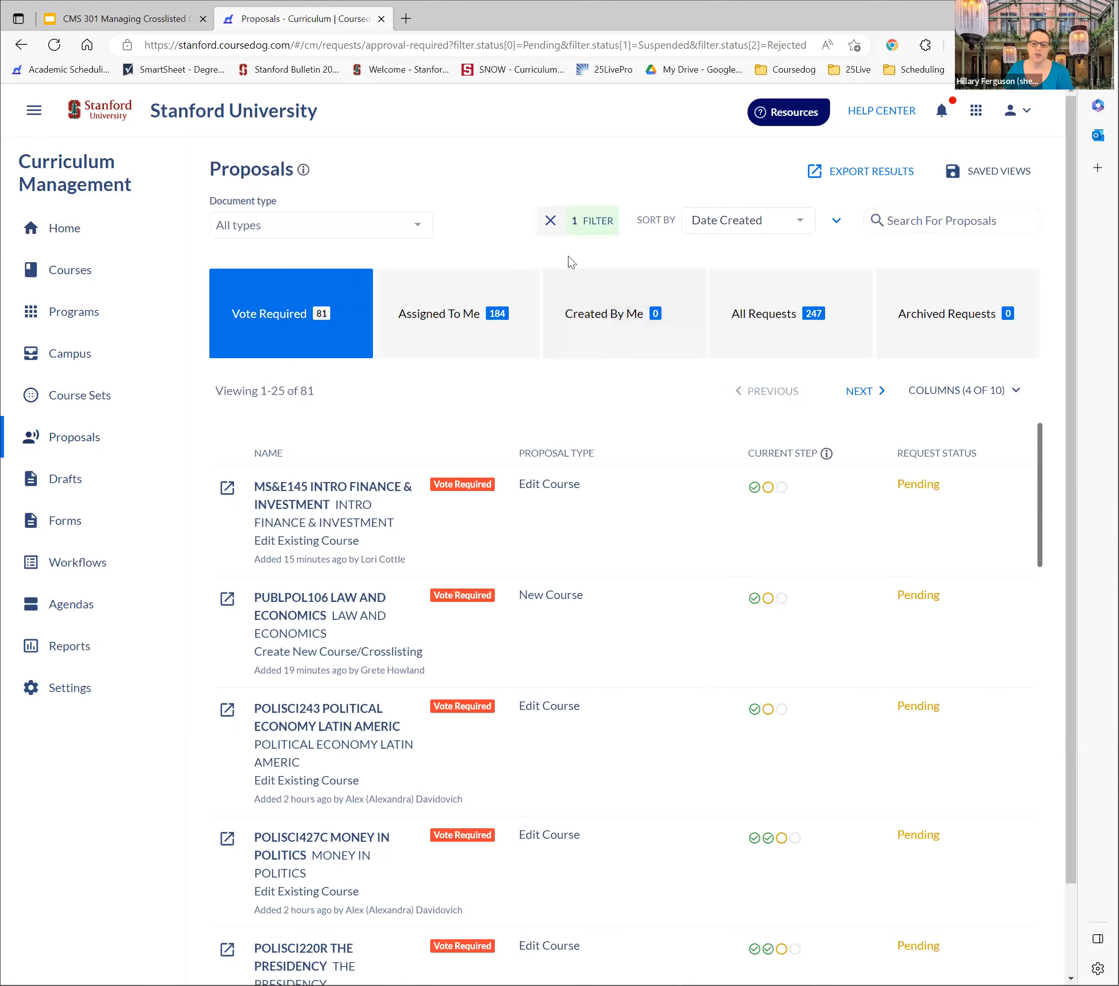
click(617, 326)
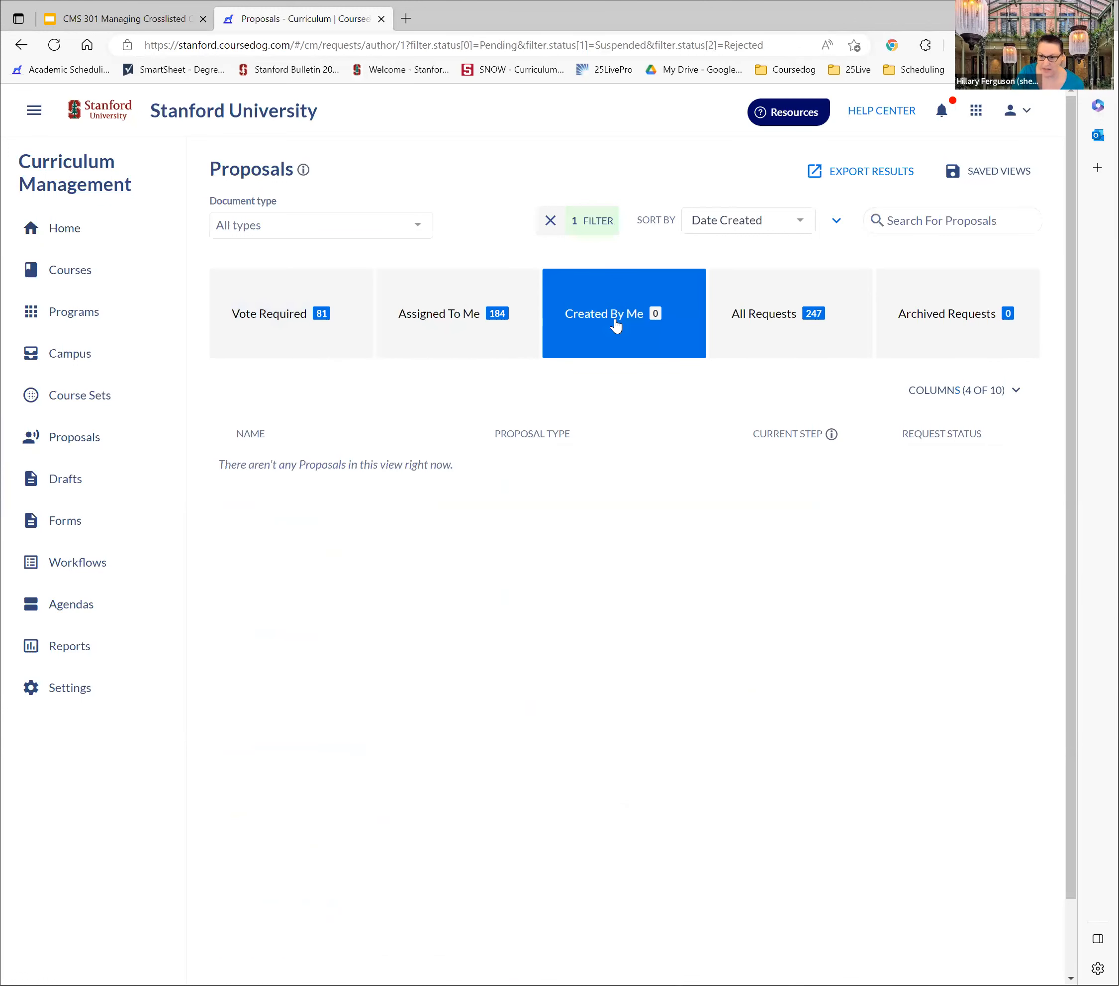
click(792, 313)
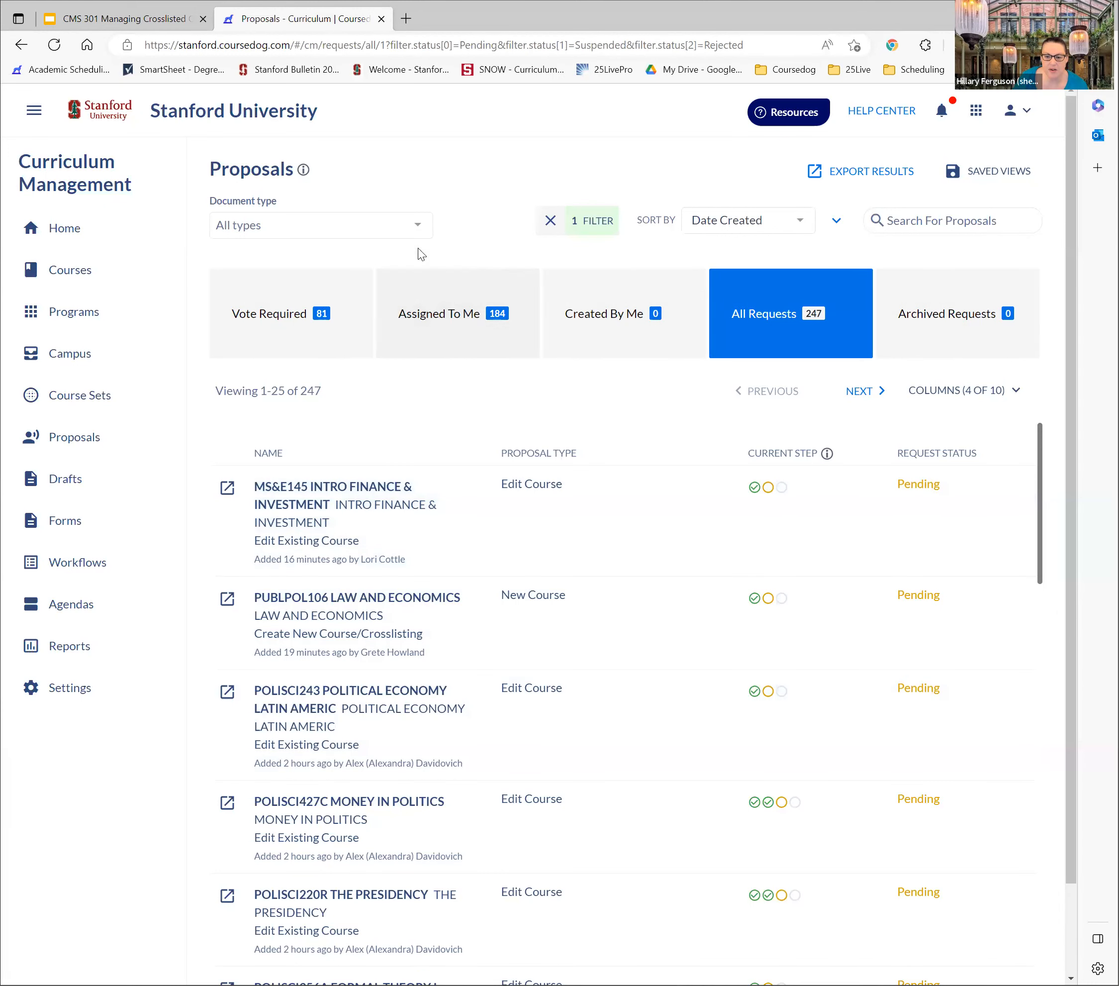
Filter all proposal requests to the Course document type and show the detailed filter options
click(340, 229)
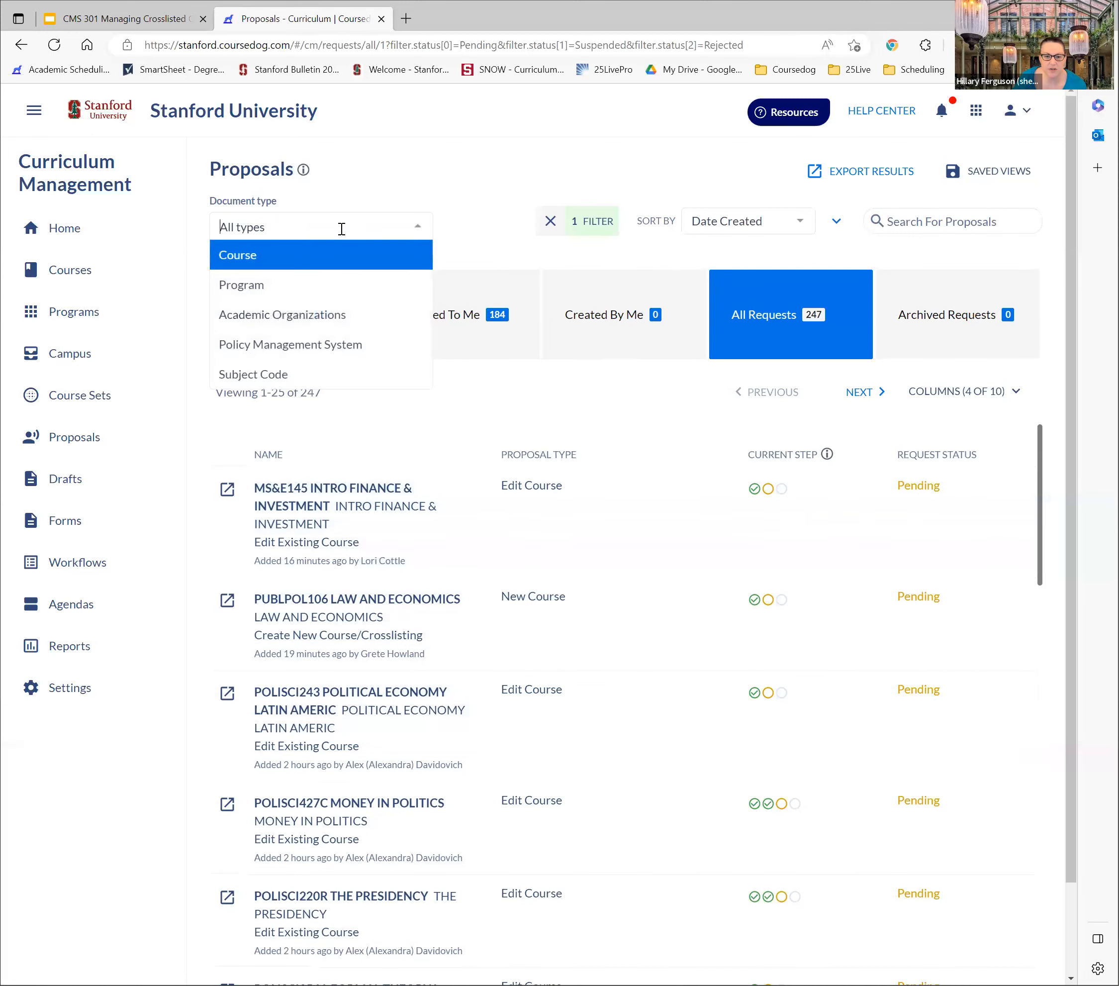
click(259, 265)
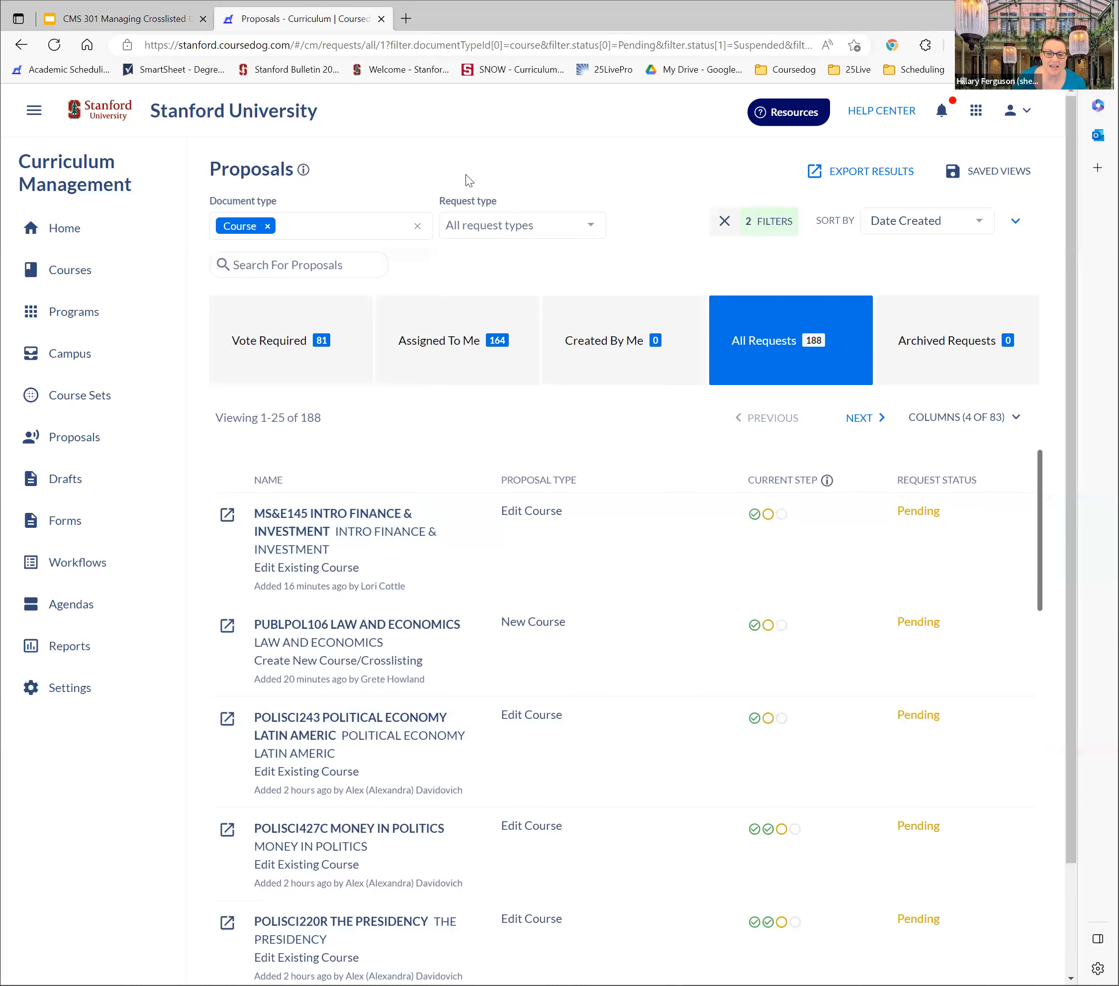
click(780, 224)
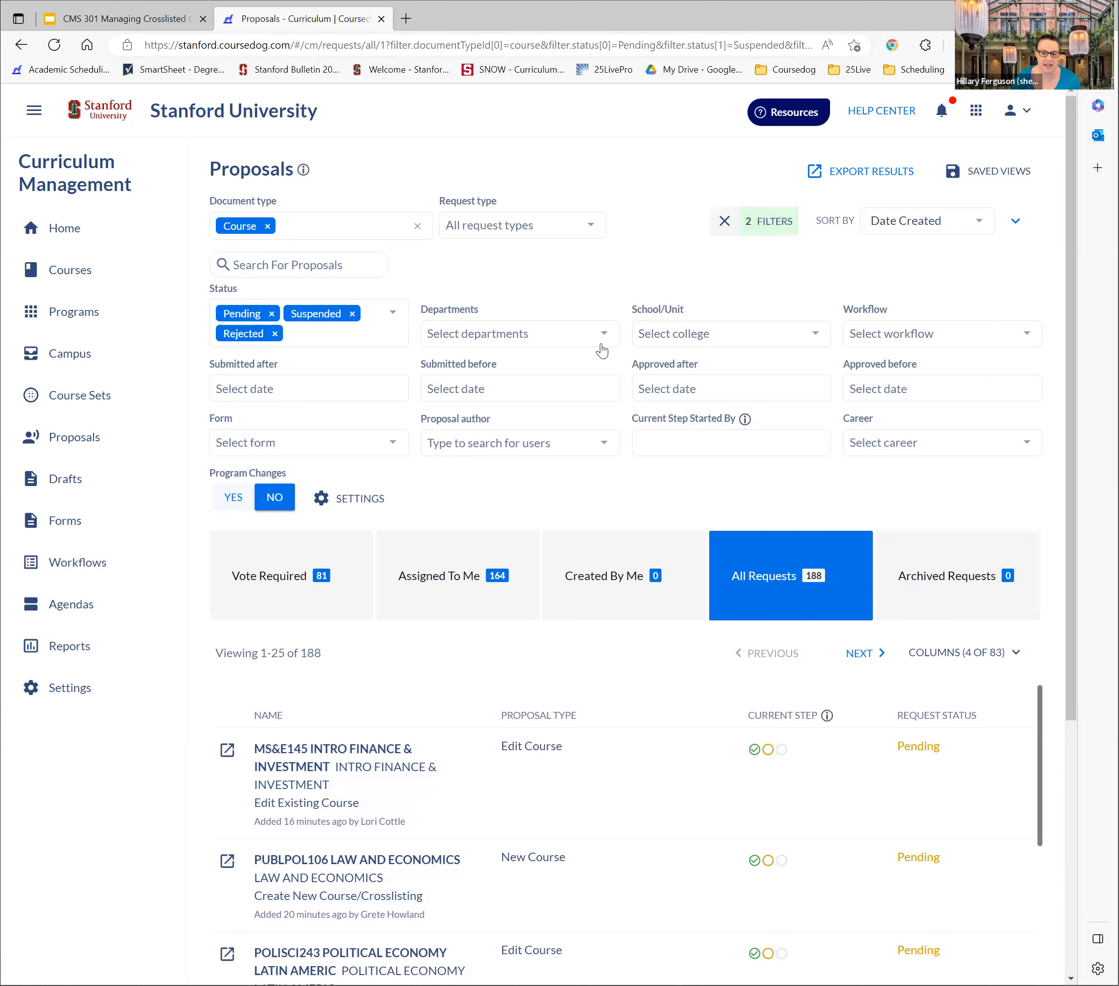
Examine the current approval steps of the course proposals listed under All Requests
scroll(595, 388, down, 4)
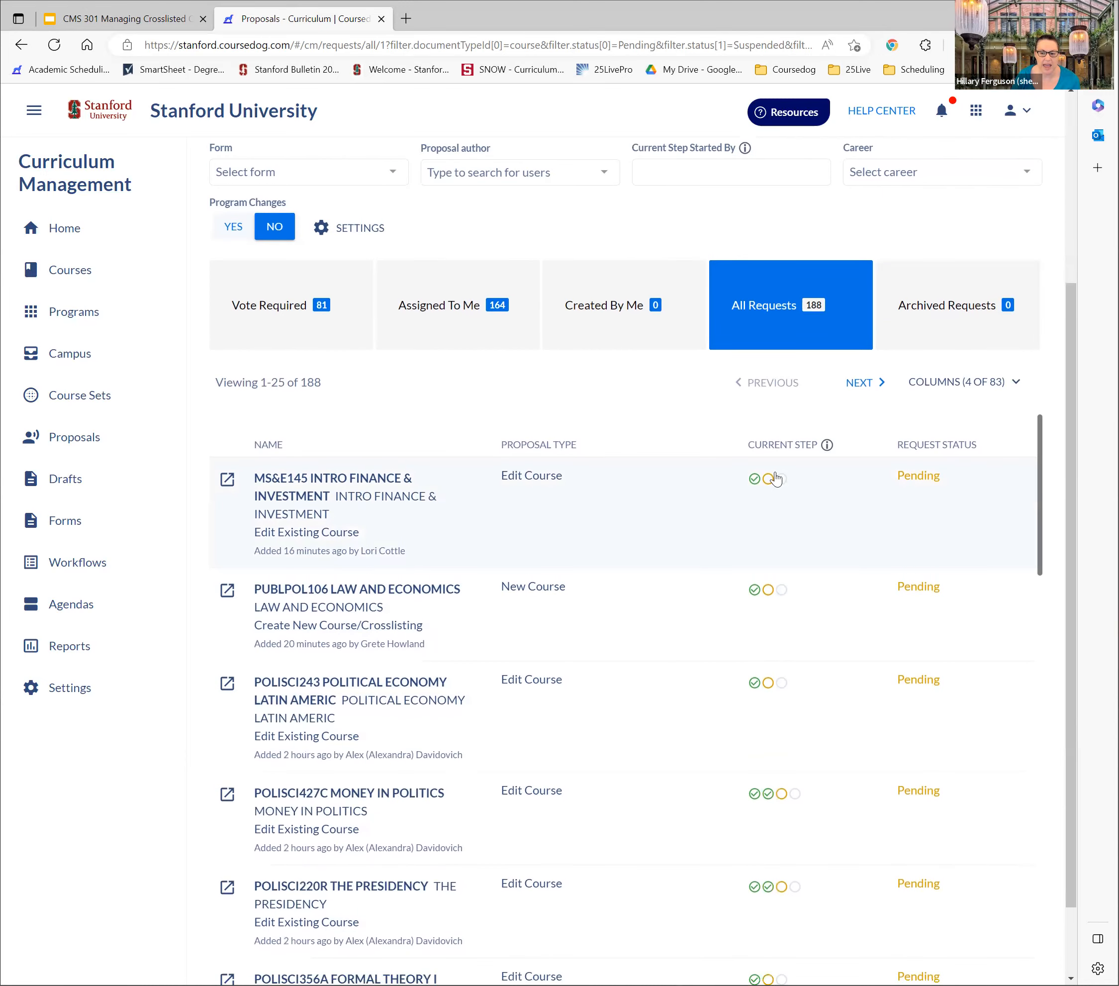
scroll(769, 483, down, 2)
scroll(777, 560, down, 5)
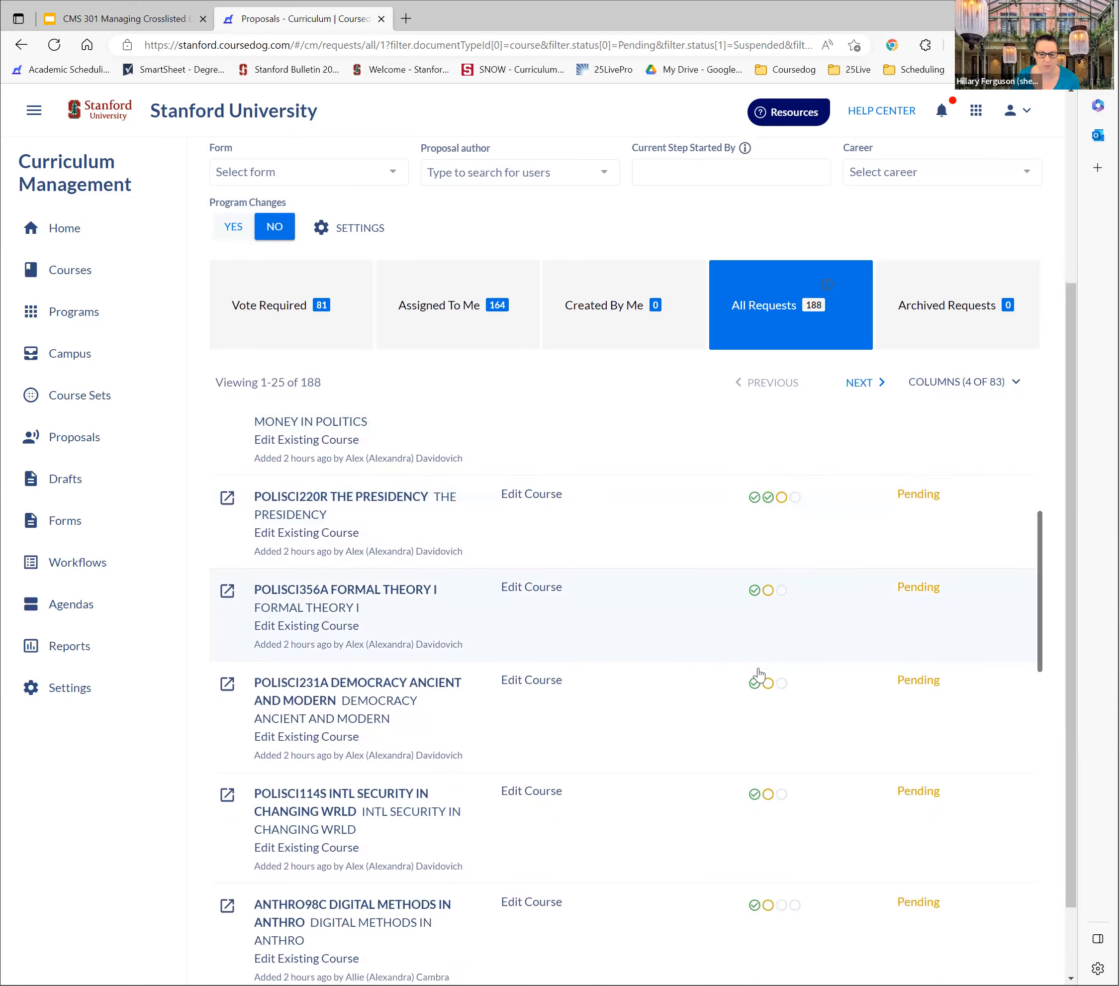
scroll(758, 694, down, 3)
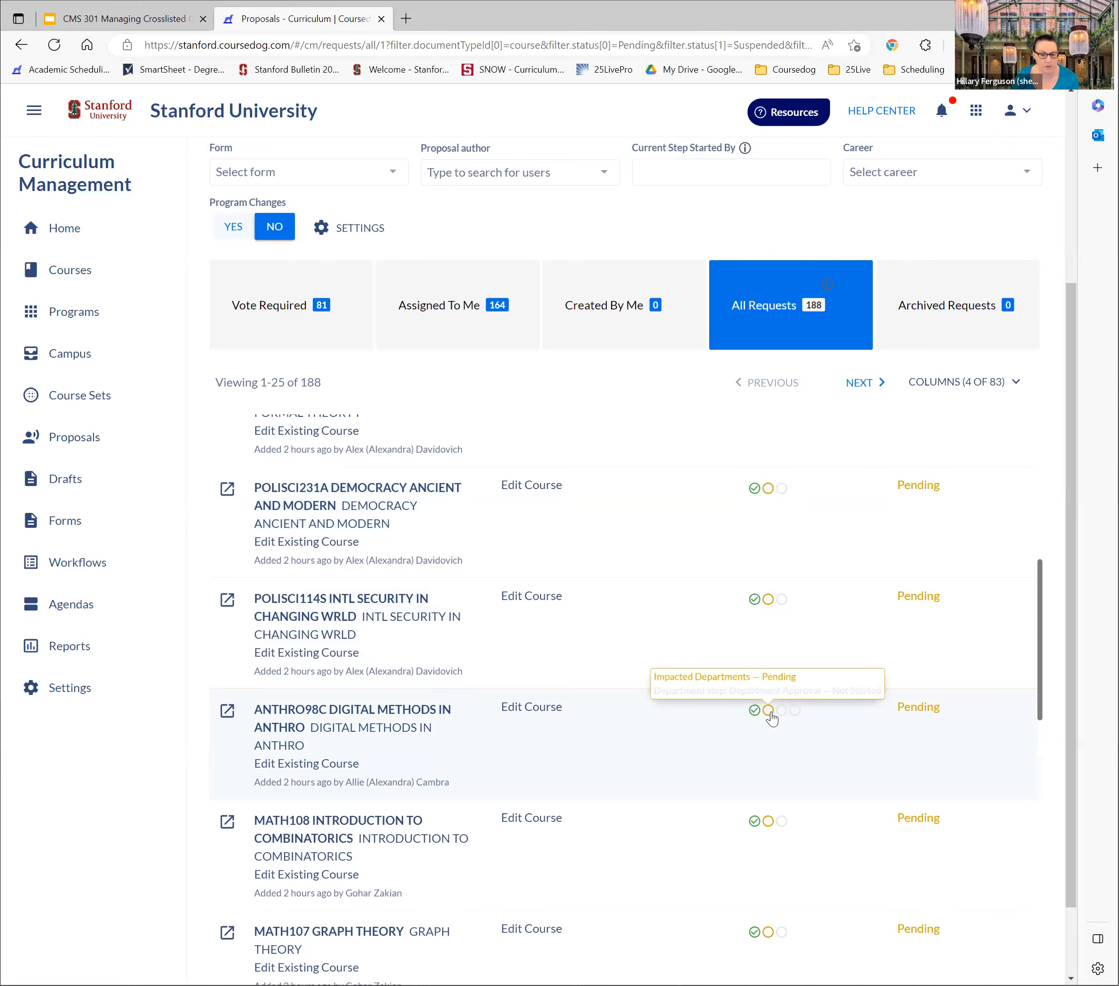
scroll(772, 716, down, 13)
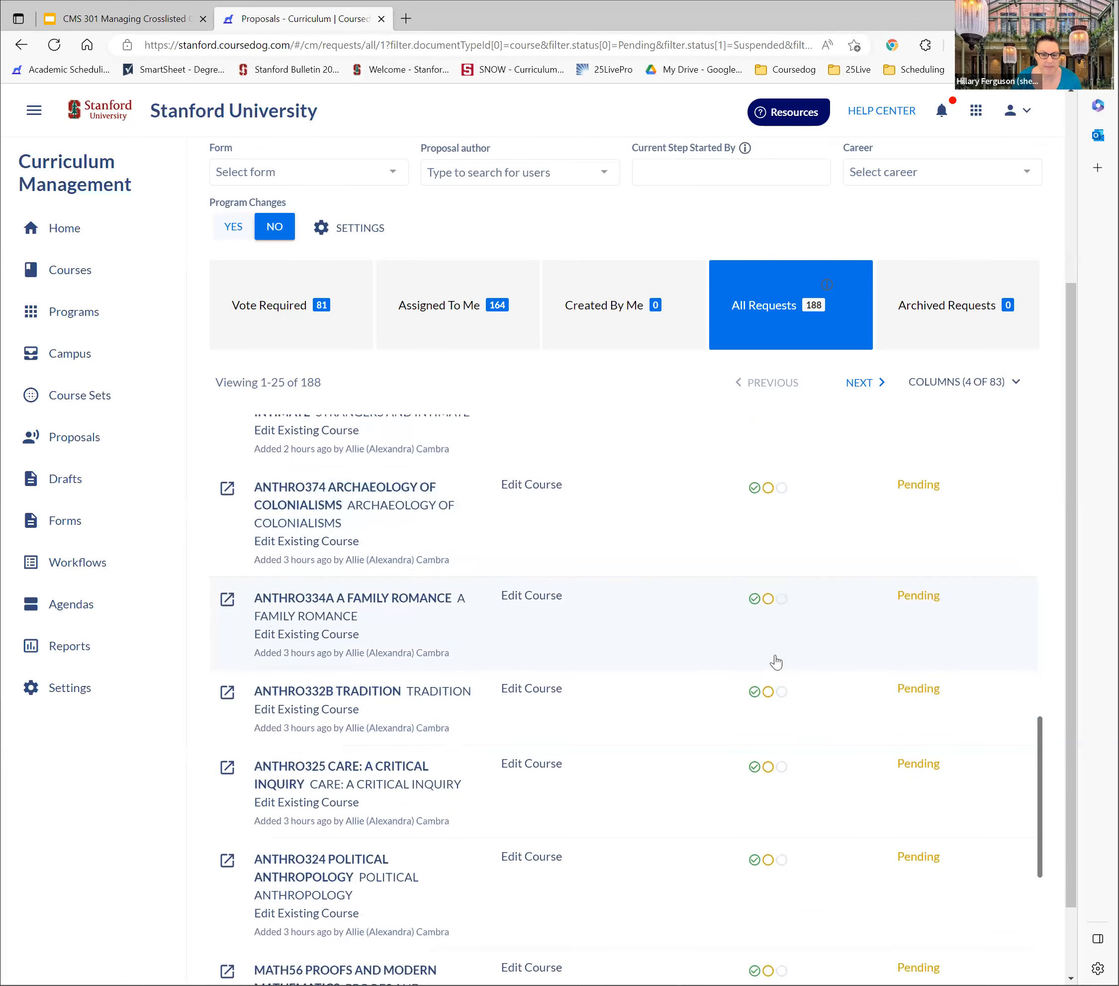
scroll(773, 654, up, 15)
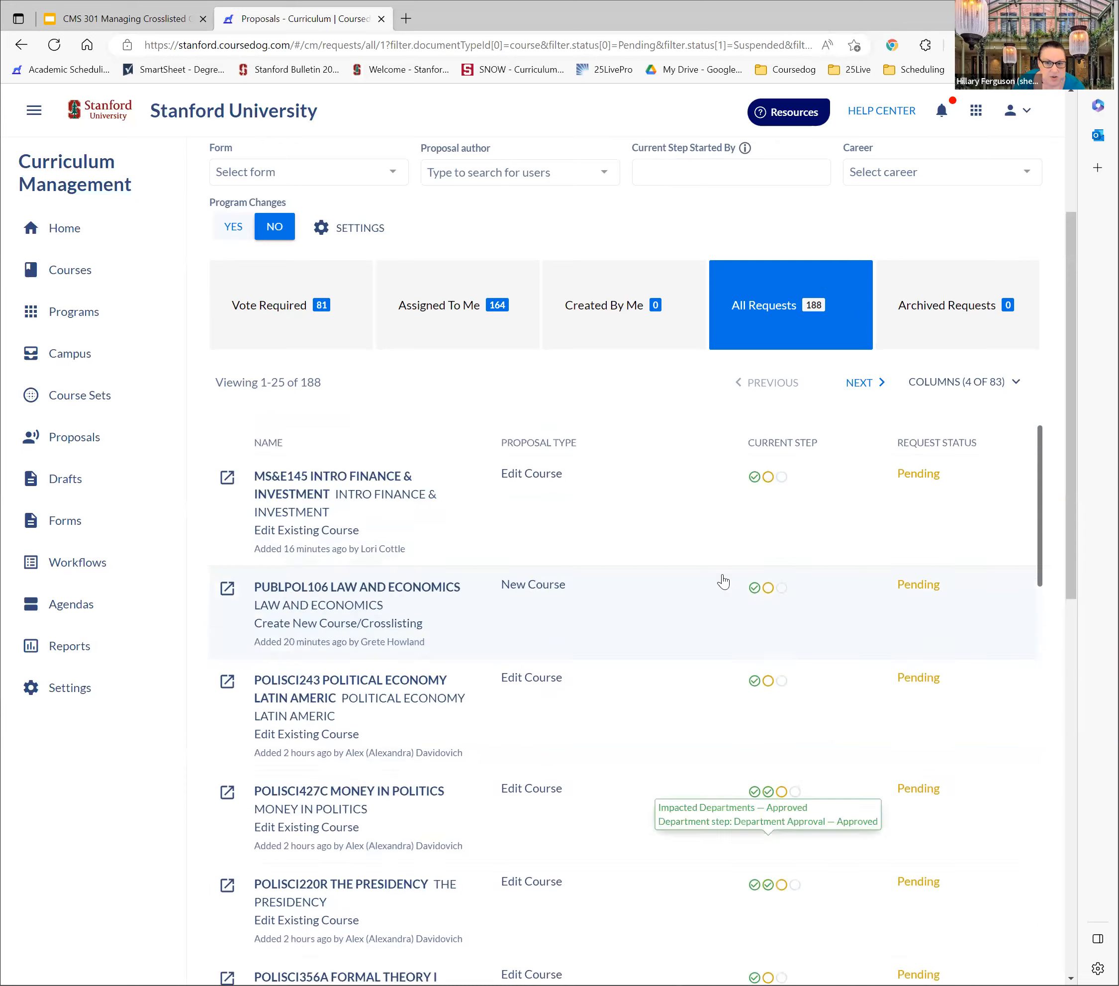
scroll(724, 582, up, 5)
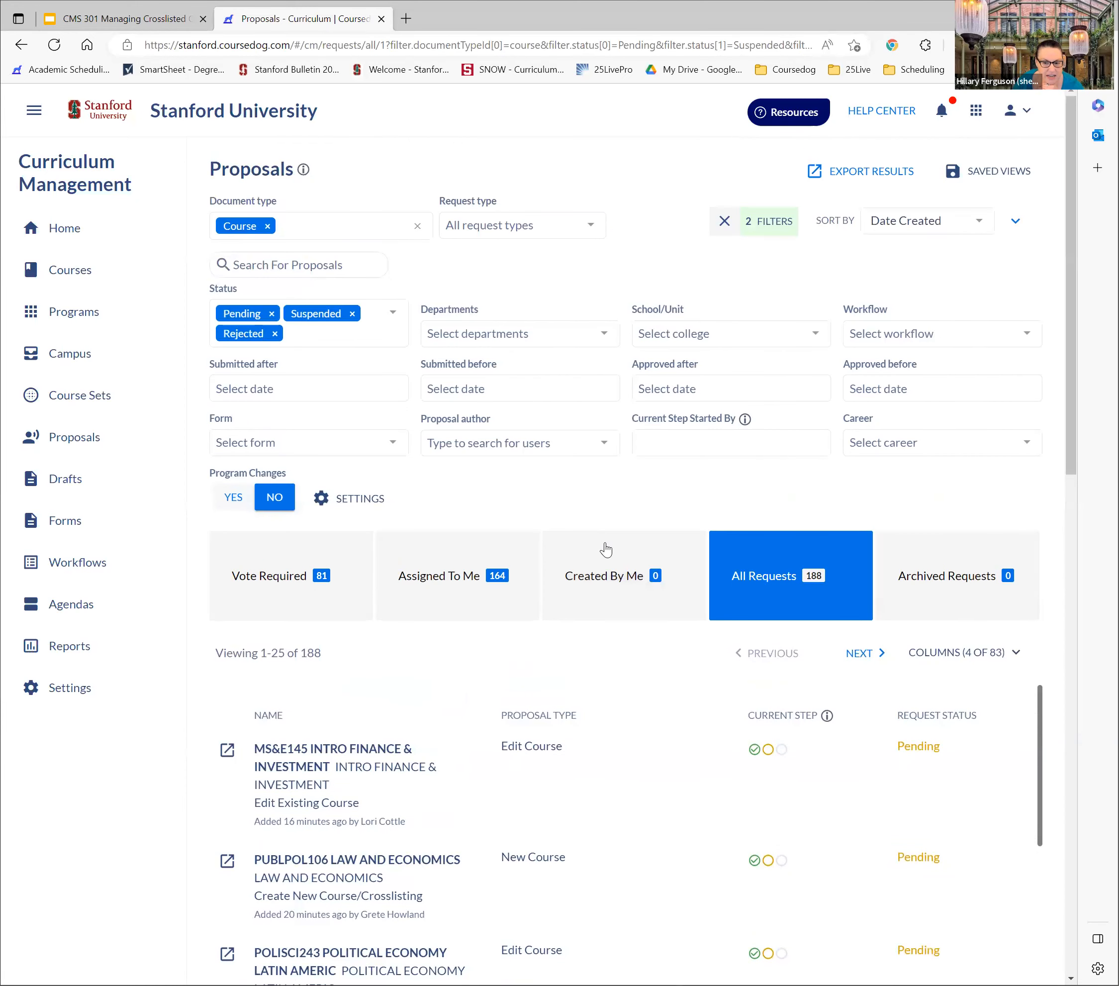
click(617, 603)
click(749, 574)
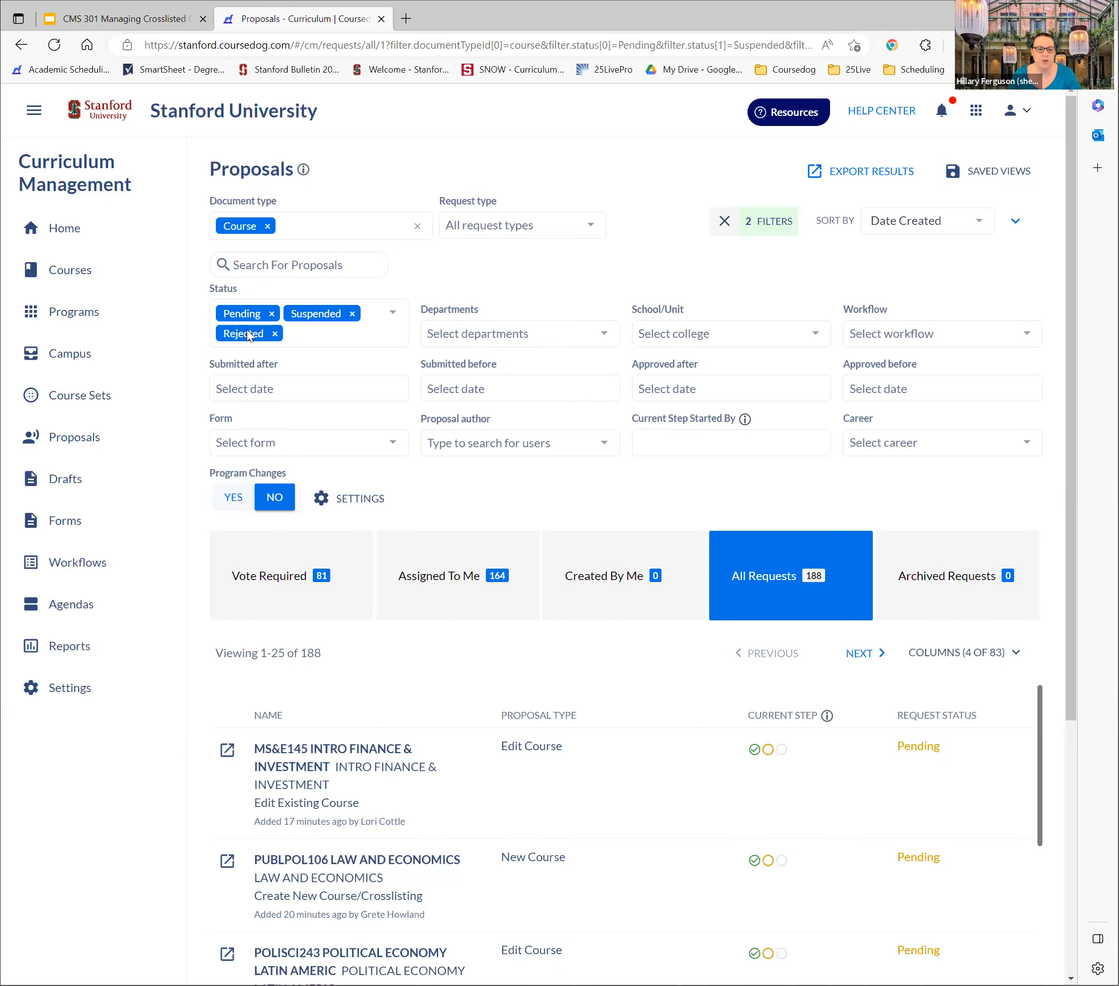
Open the AA100 course record and review its identity, cross-listing, academic planning, grading and component details
click(88, 271)
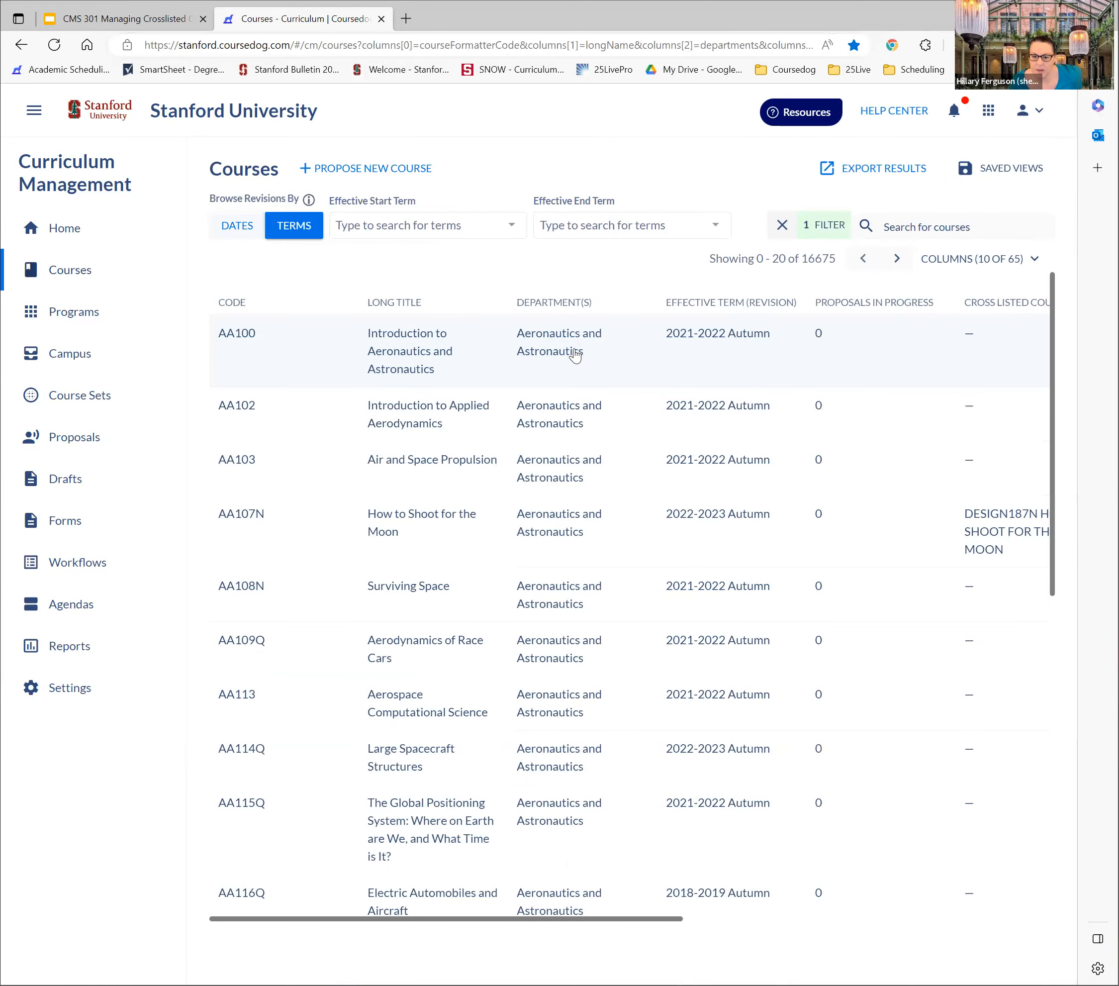
click(574, 351)
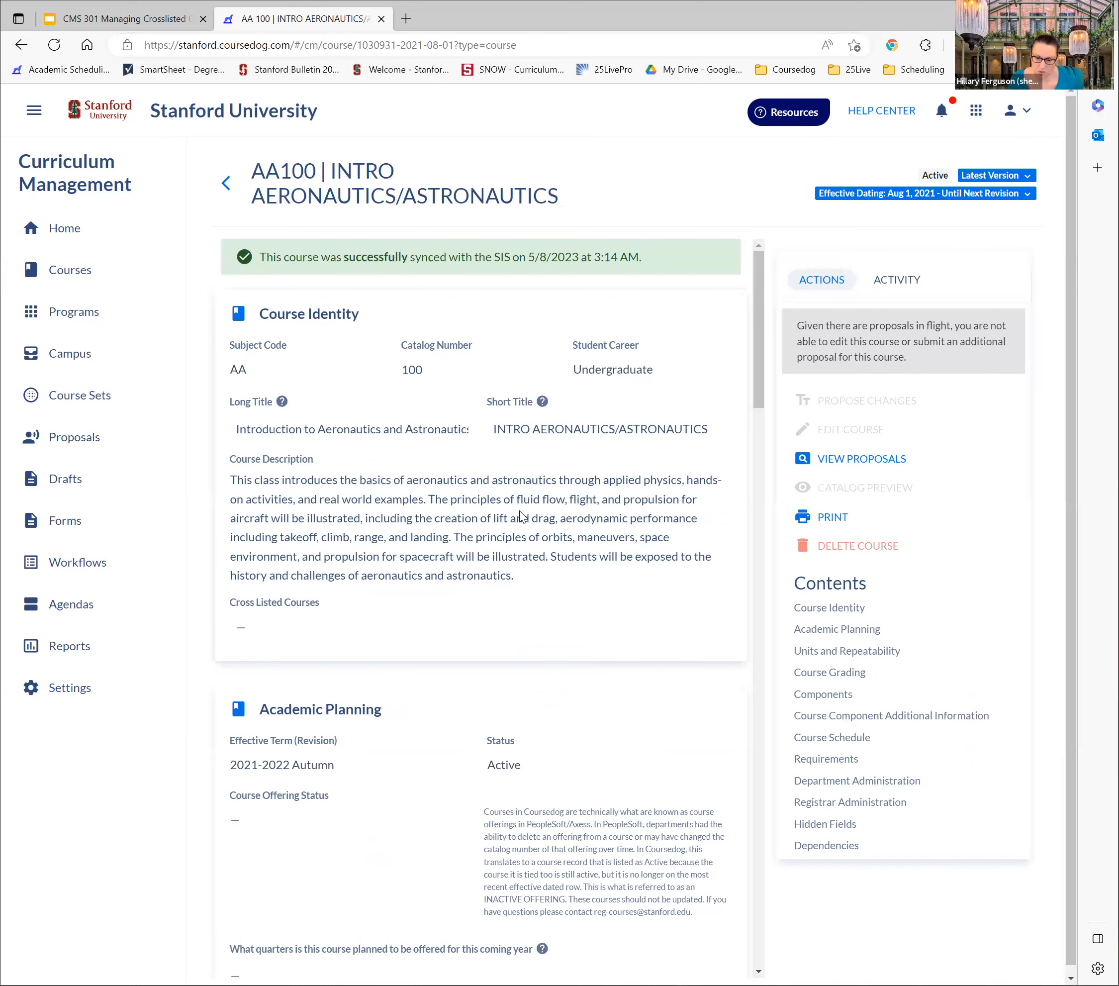
scroll(447, 731, down, 5)
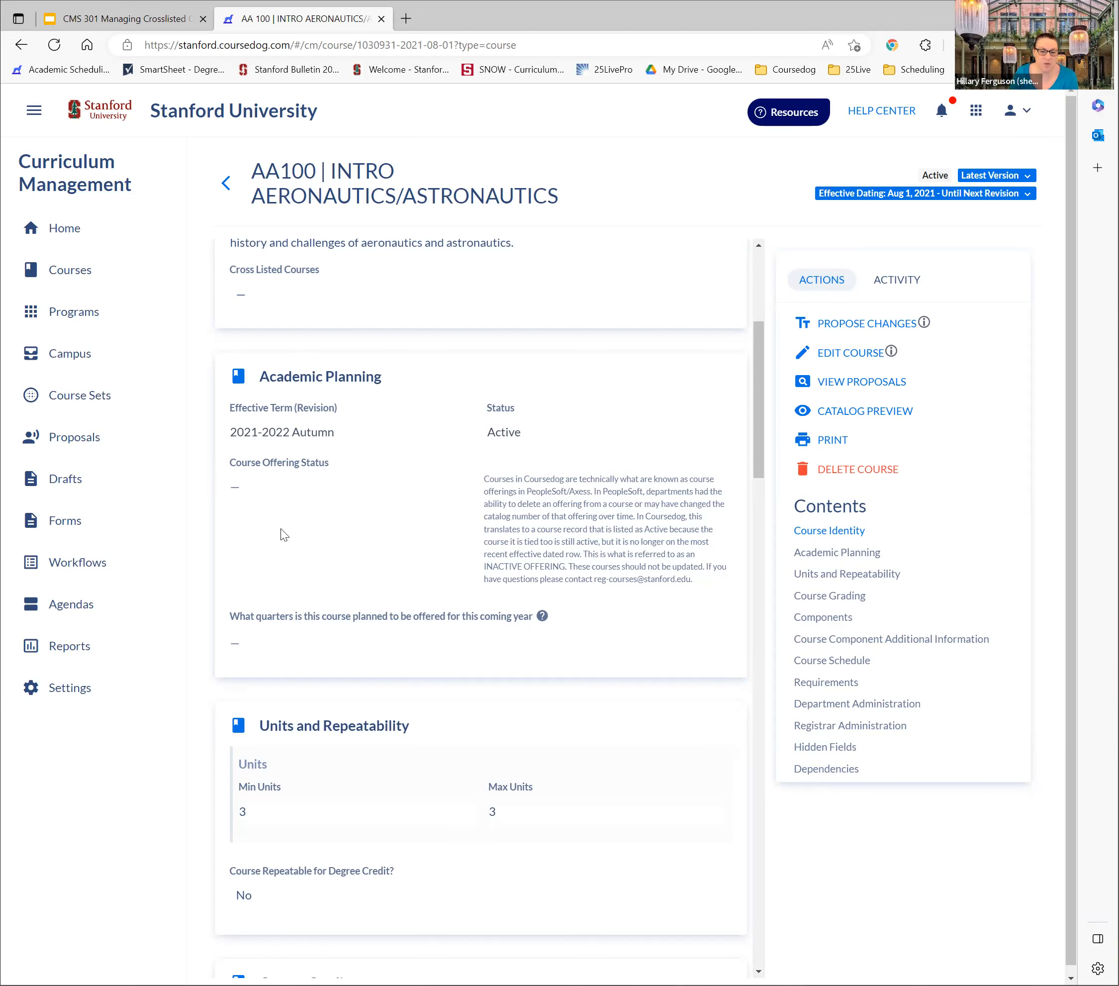
scroll(413, 583, down, 12)
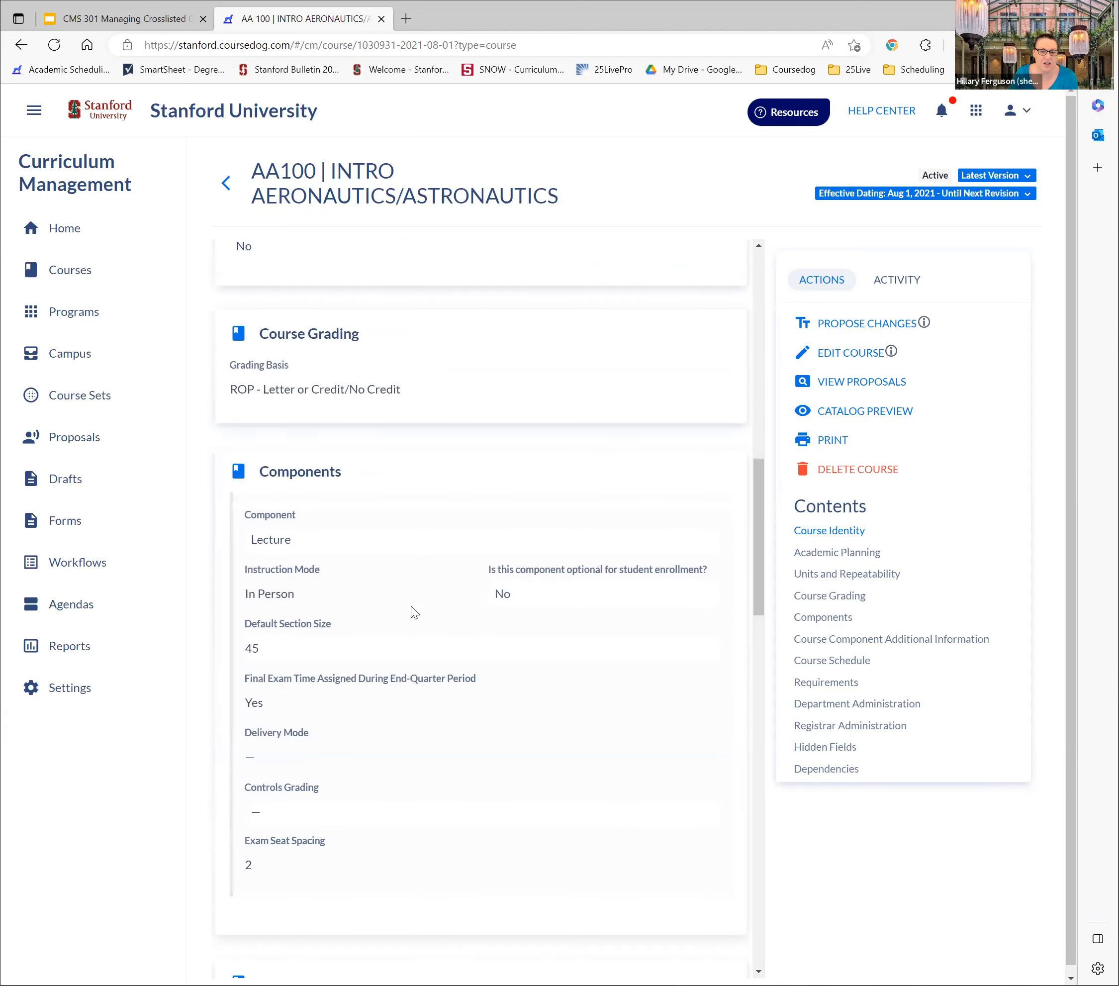
scroll(411, 606, up, 7)
scroll(411, 606, up, 10)
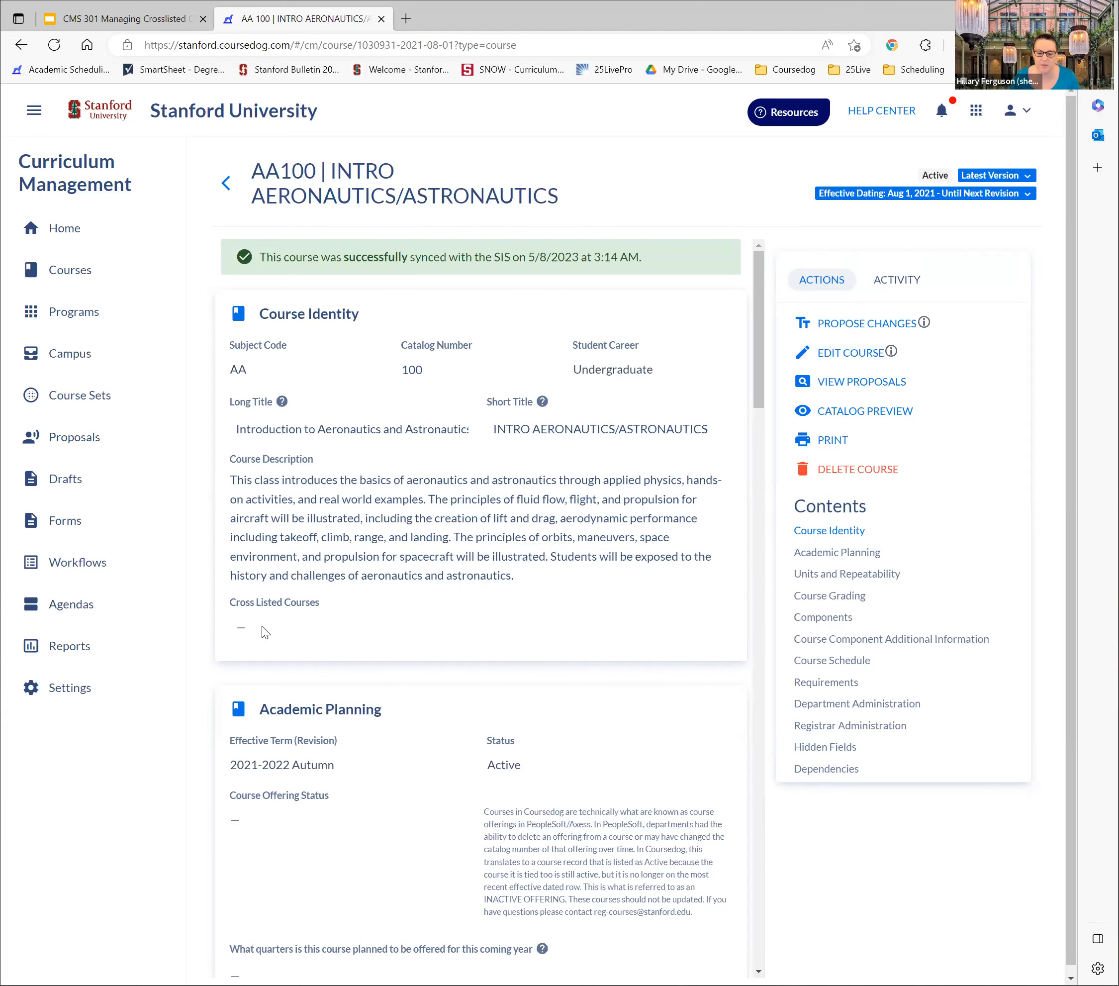
scroll(445, 498, down, 2)
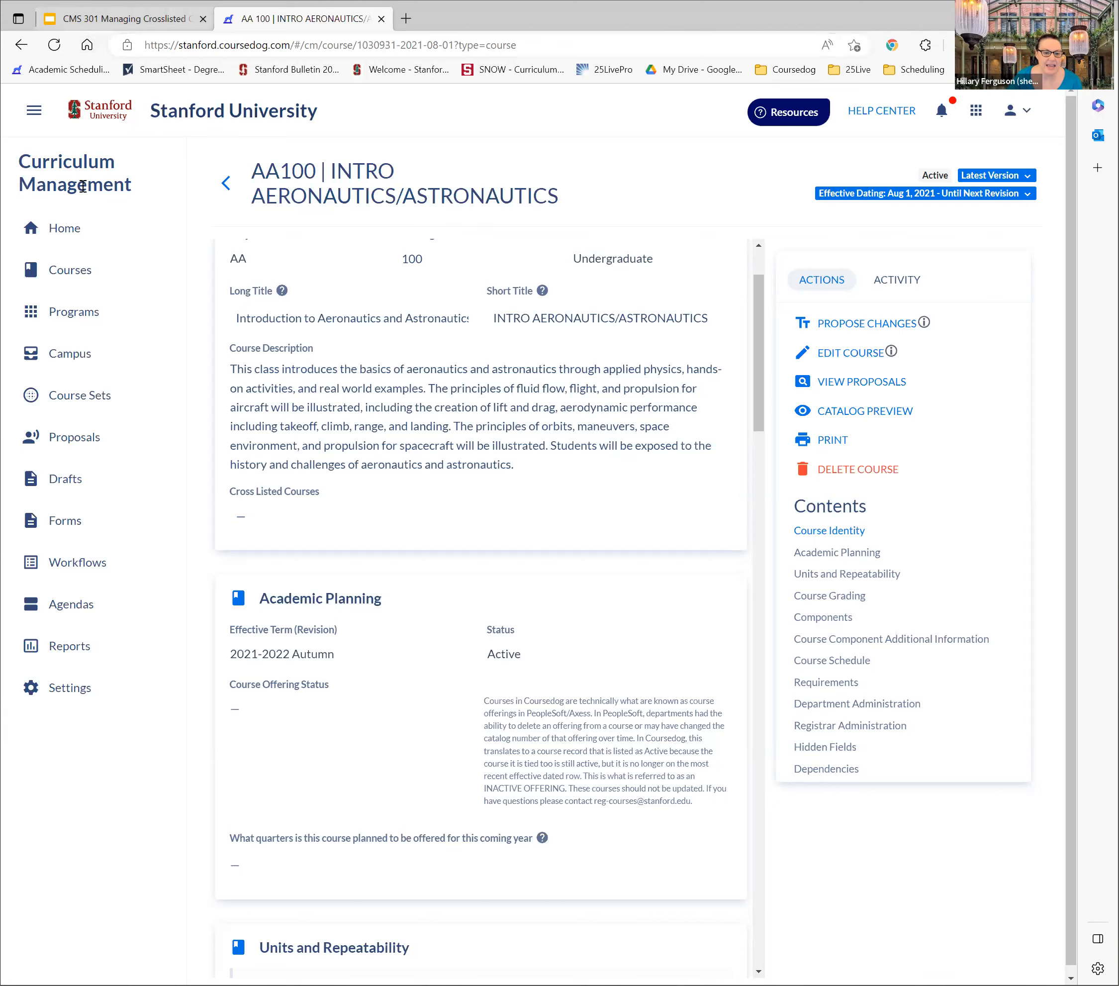
Start a new course proposal from the course list using the Create New Course/Crosslisting form
click(68, 276)
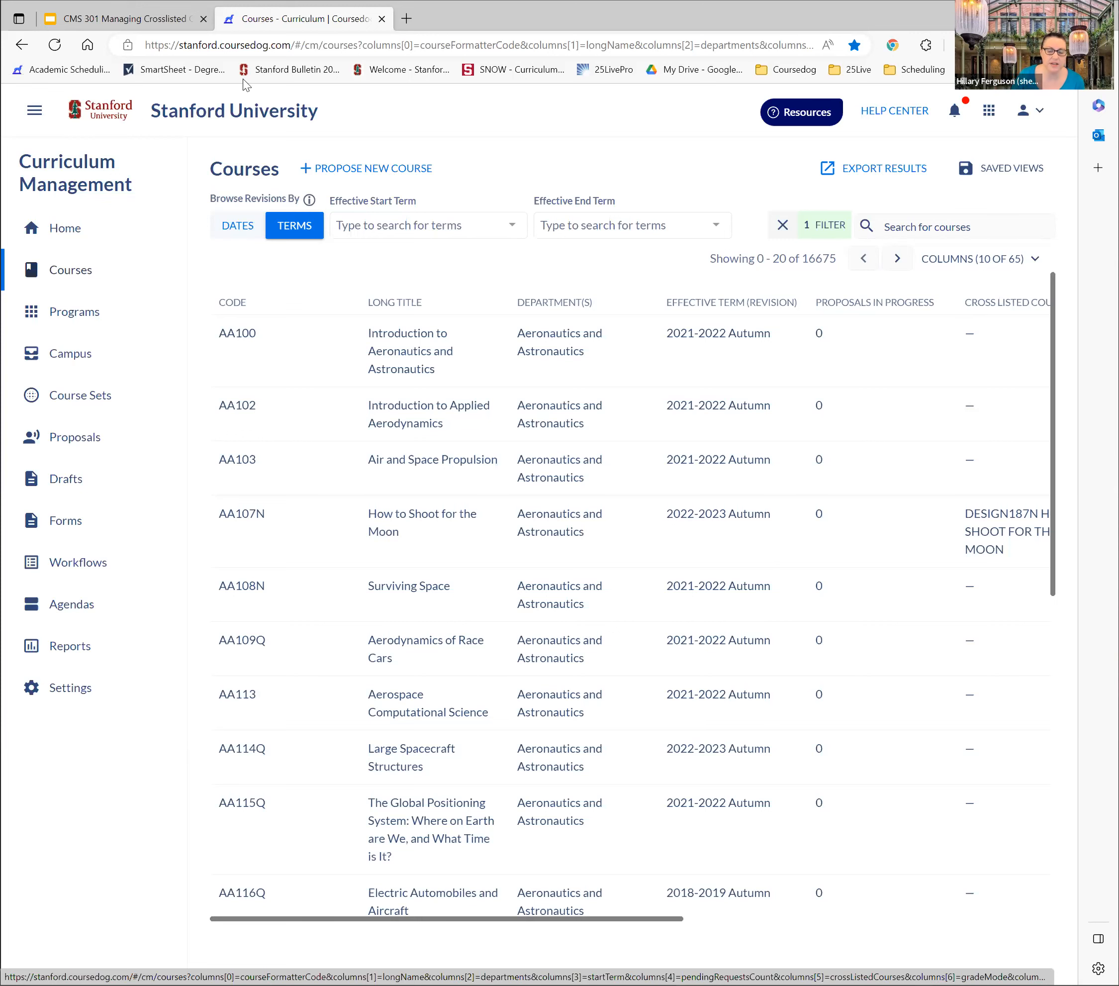
click(287, 172)
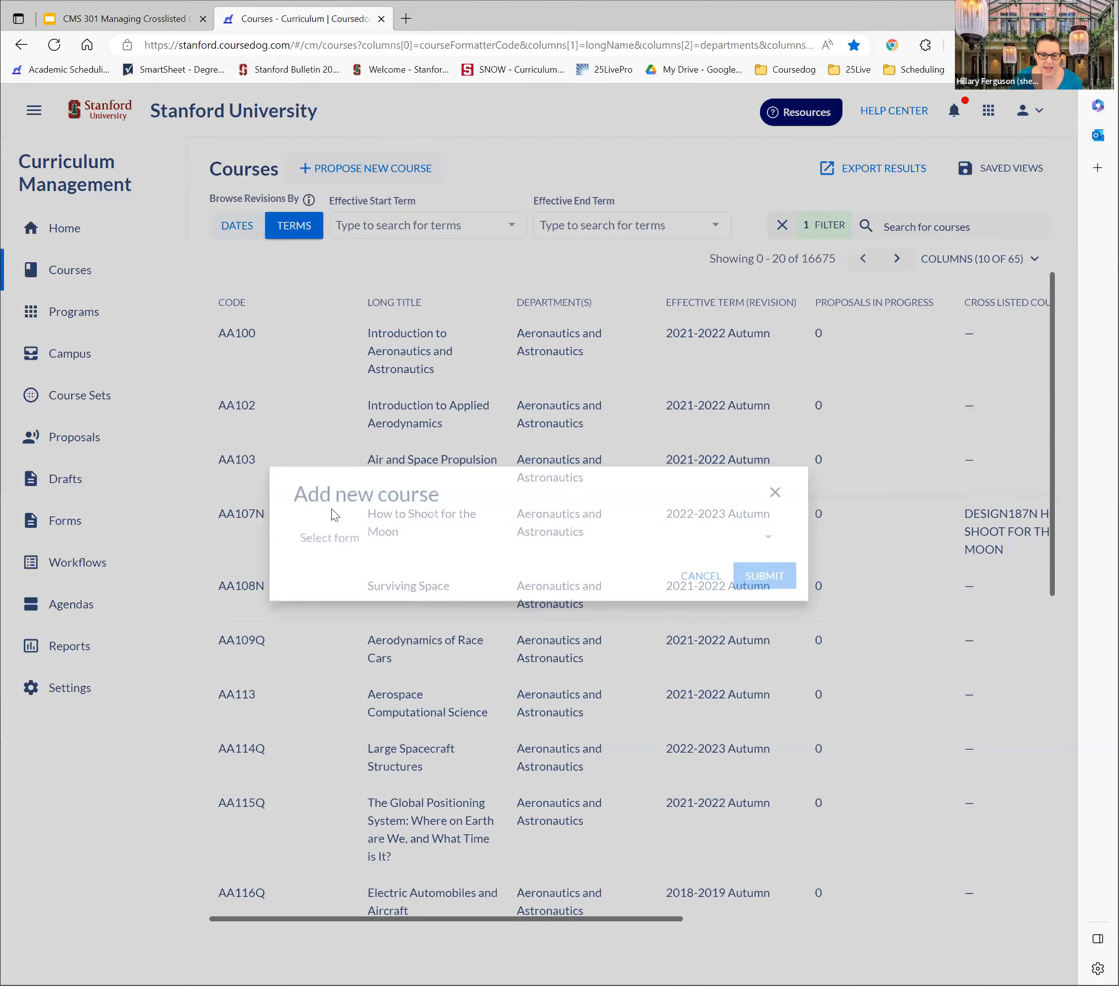
click(339, 537)
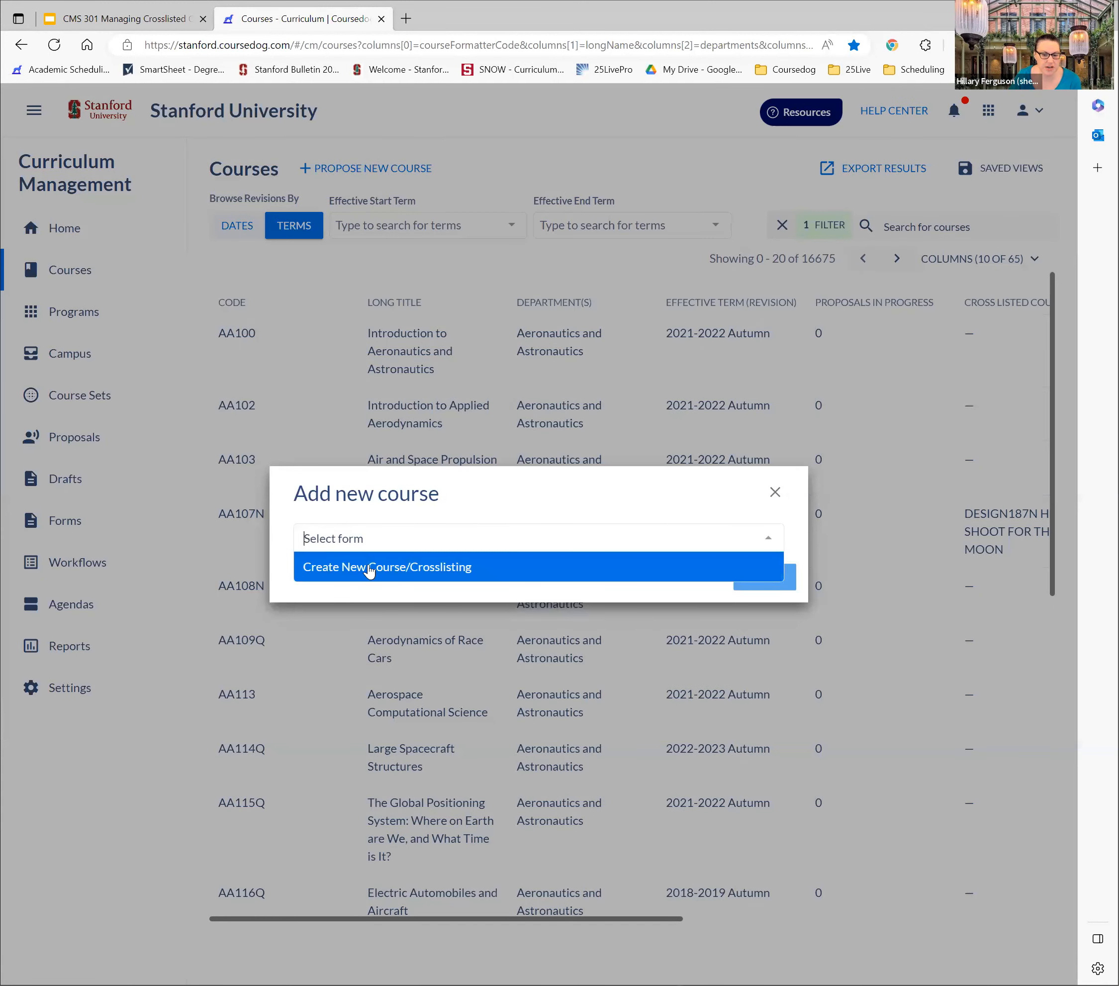
click(373, 571)
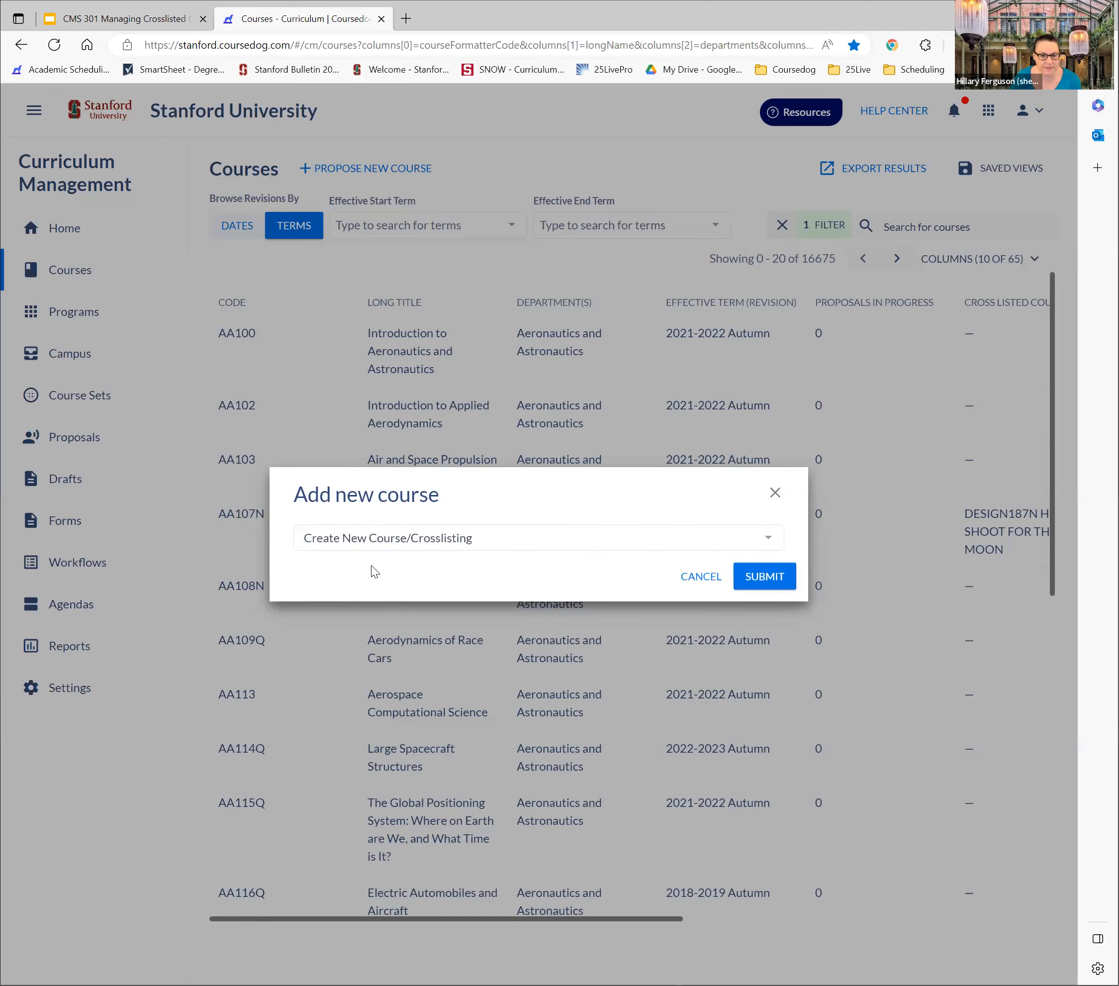
click(760, 582)
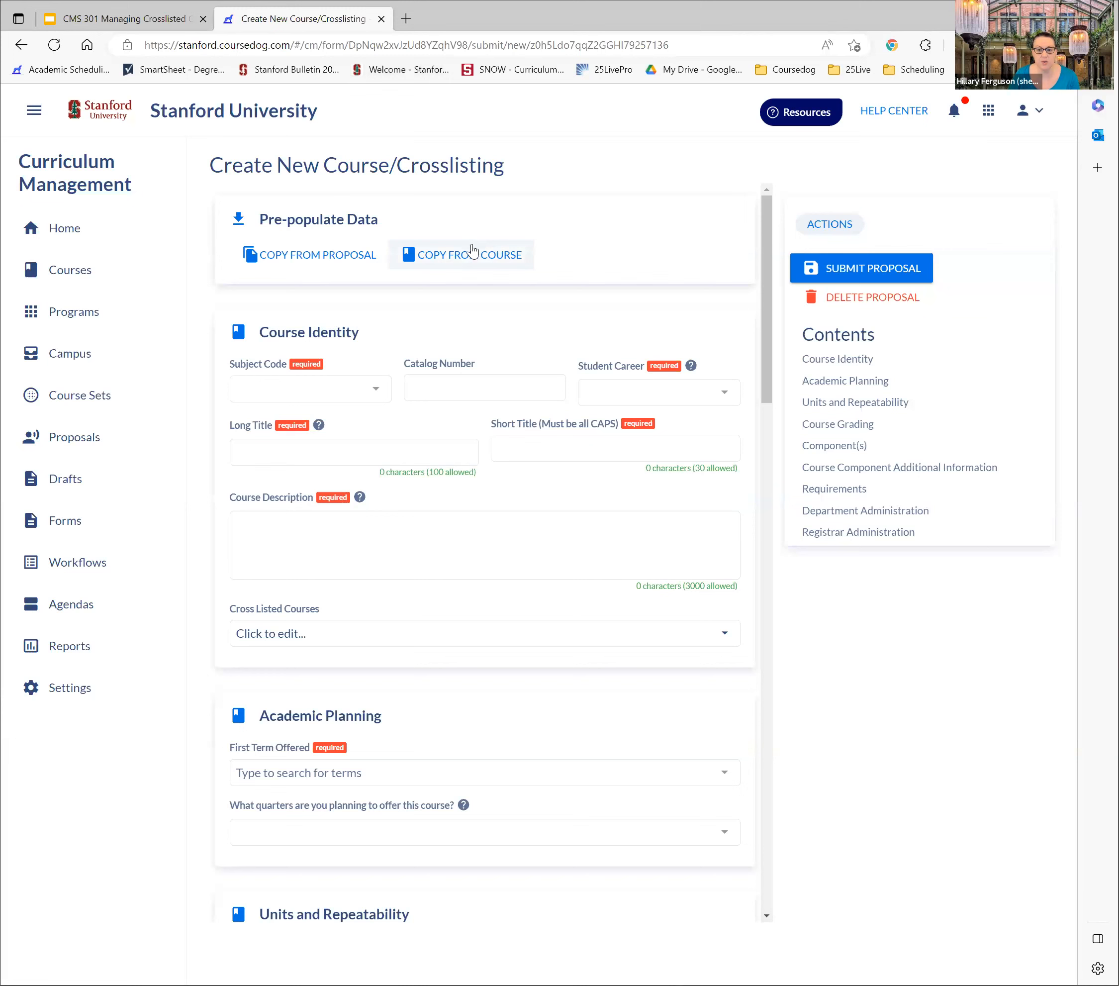
Pre-populate the proposal by copying the existing course PHIL125 - Kant's First Critique
click(492, 264)
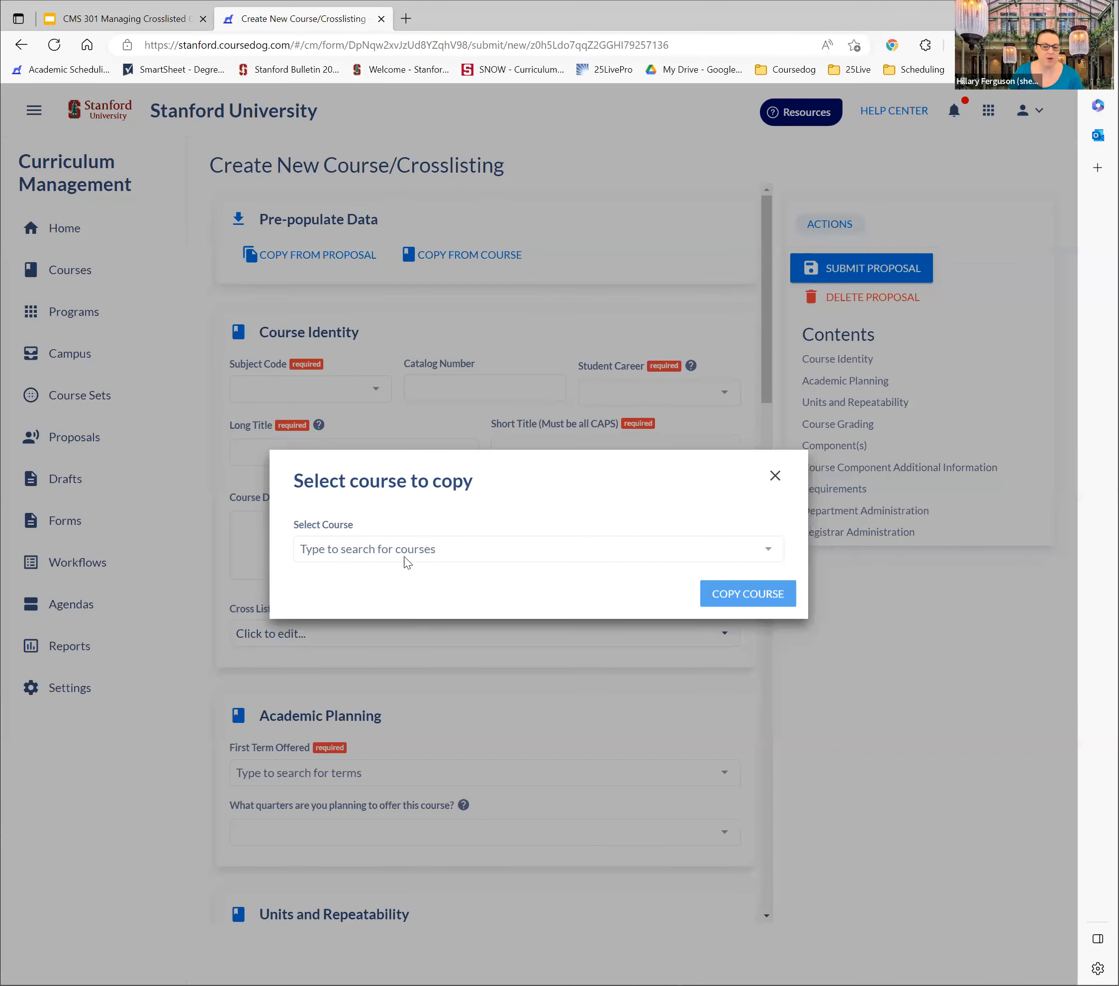
click(406, 550)
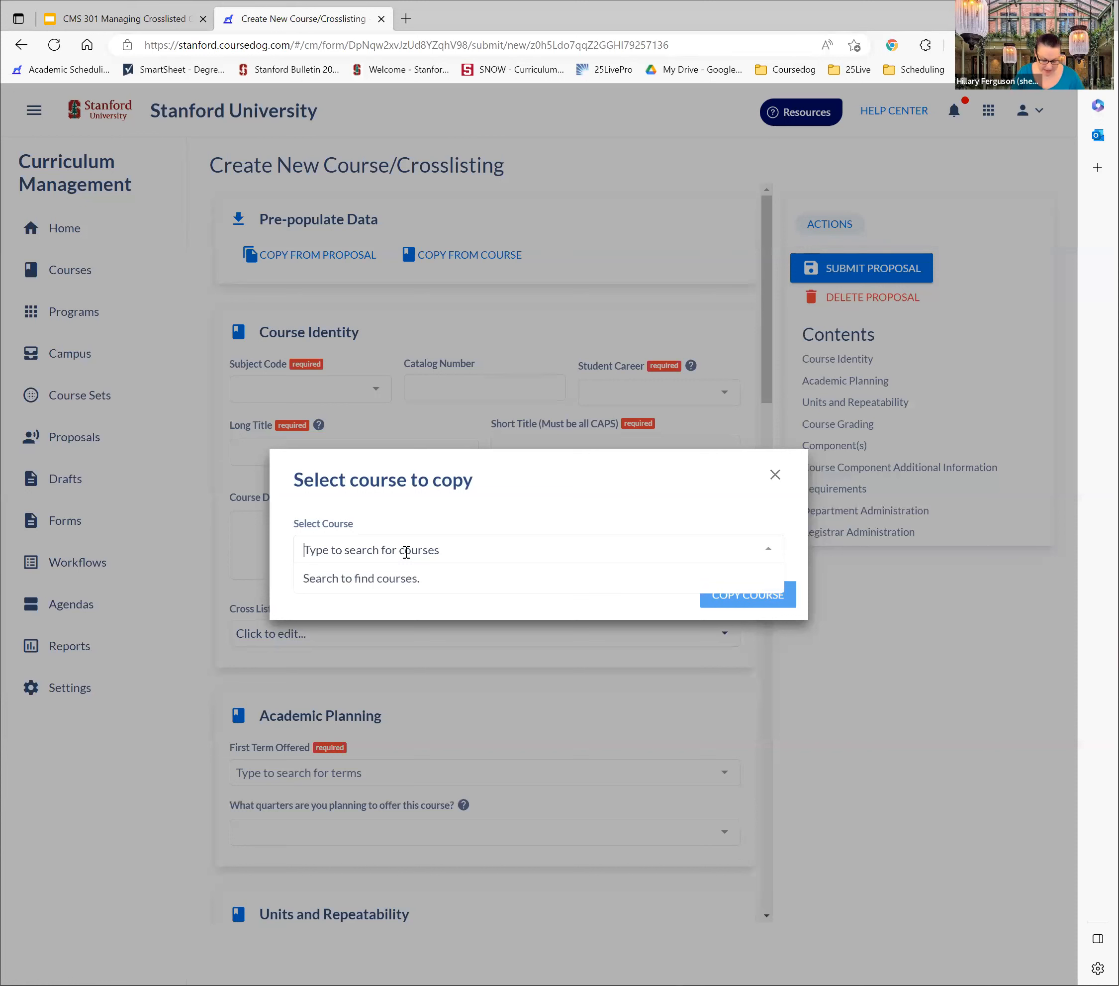
text(PHIL125 - Kant's First Critique)
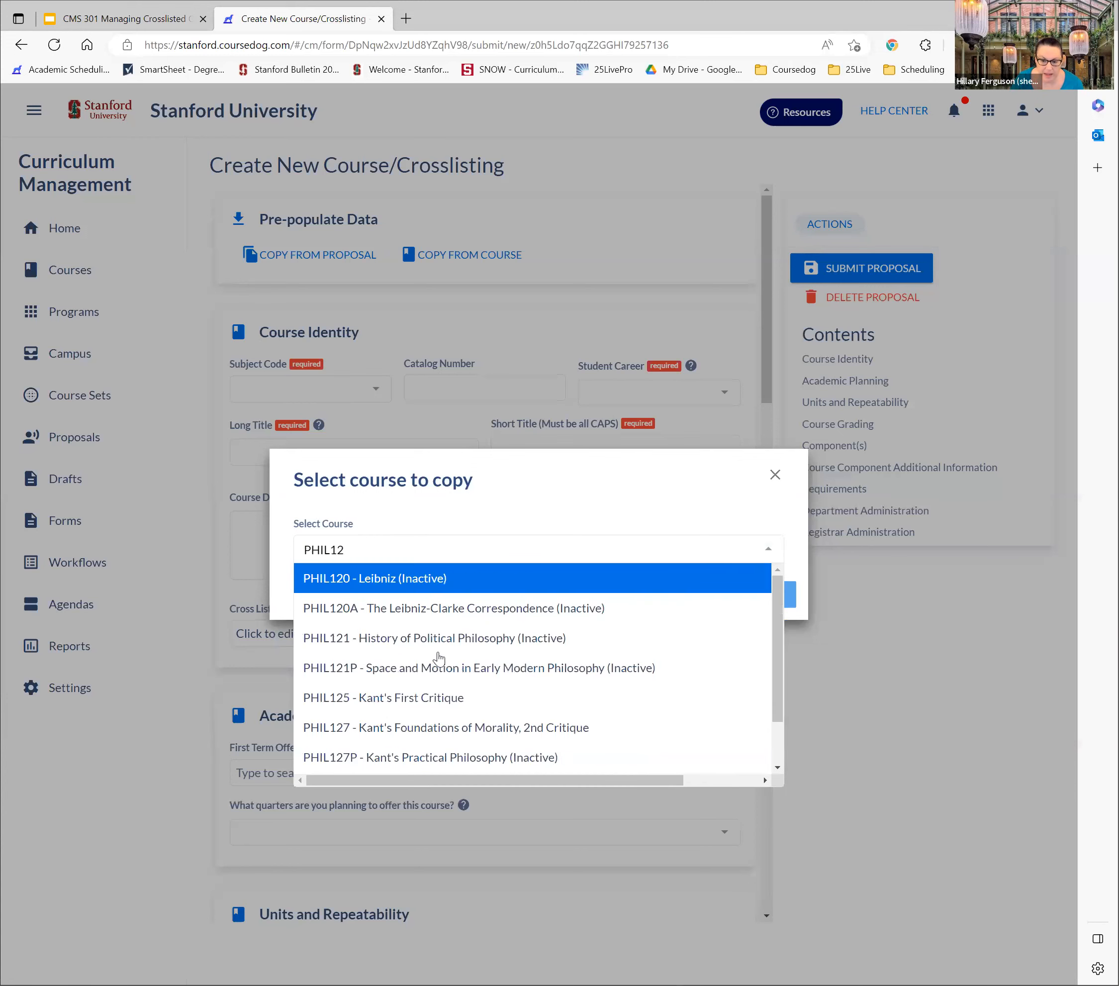
click(454, 701)
click(764, 597)
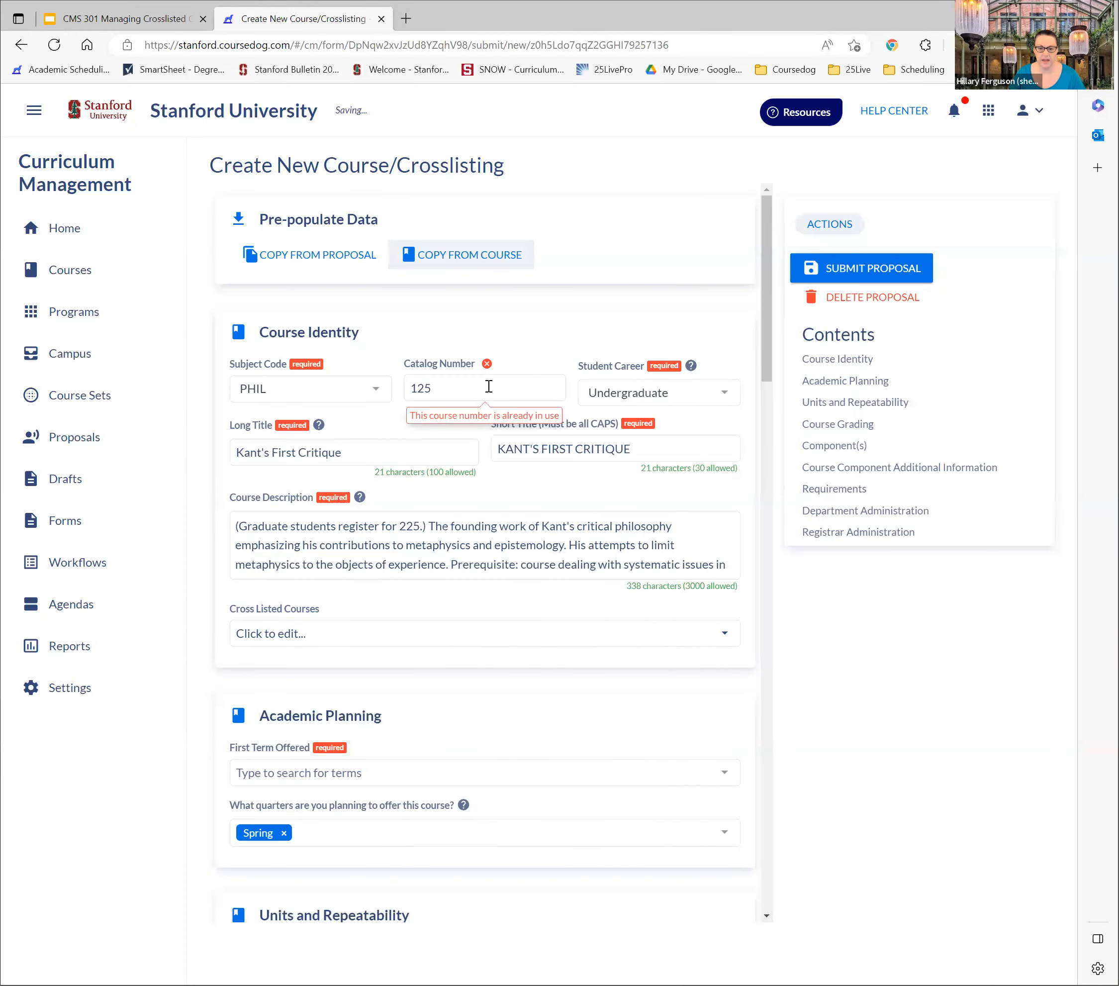
Set the proposal's catalog number to 999 and the student career to Graduate
double_click(488, 385)
text(999)
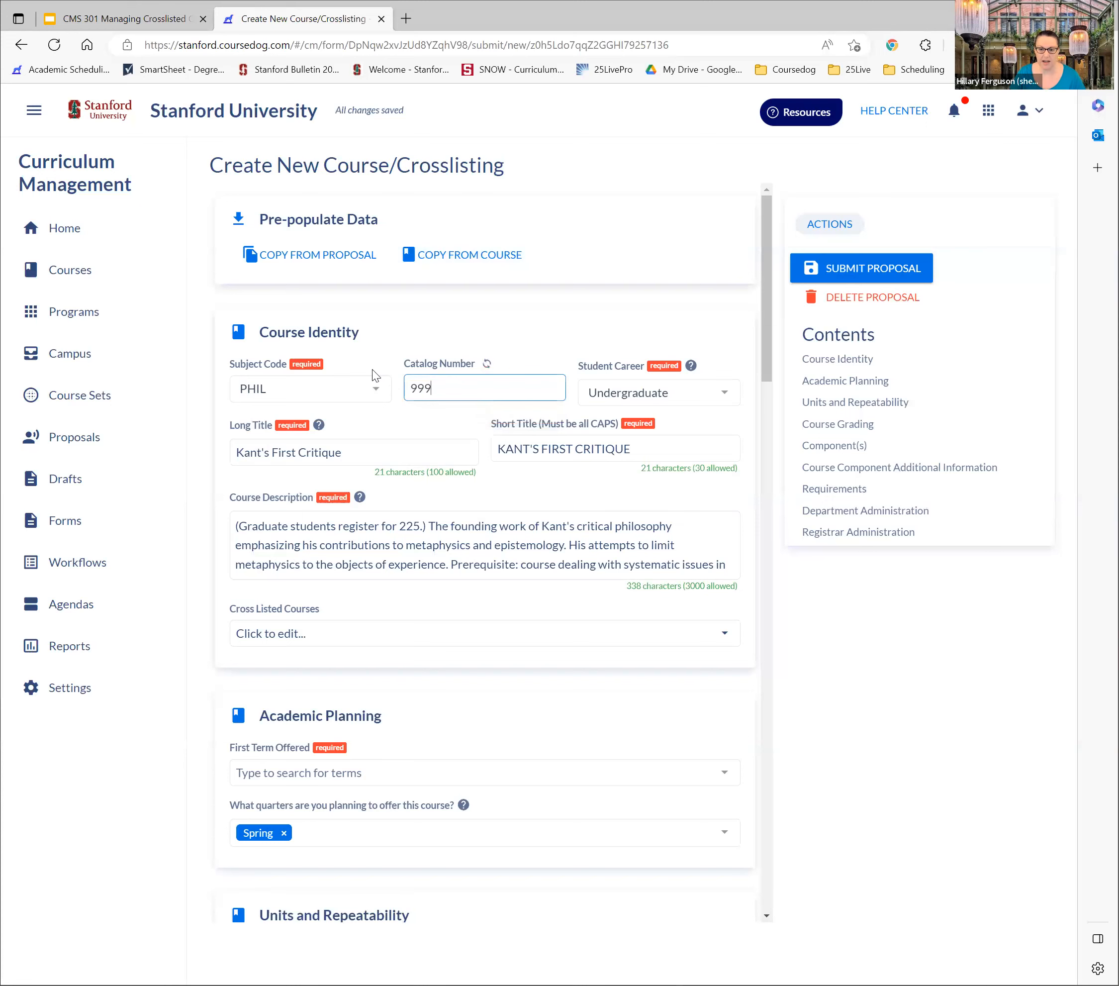
click(623, 391)
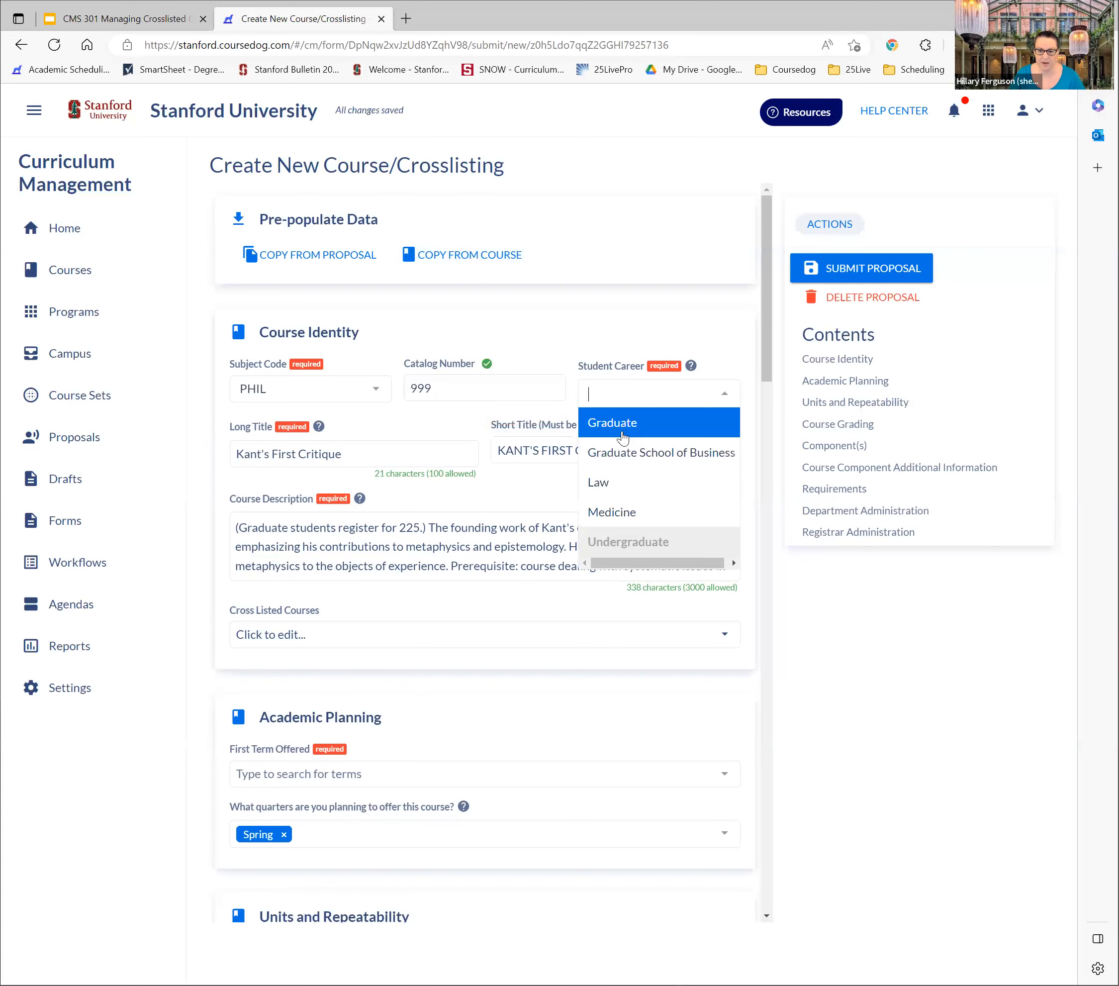
click(622, 423)
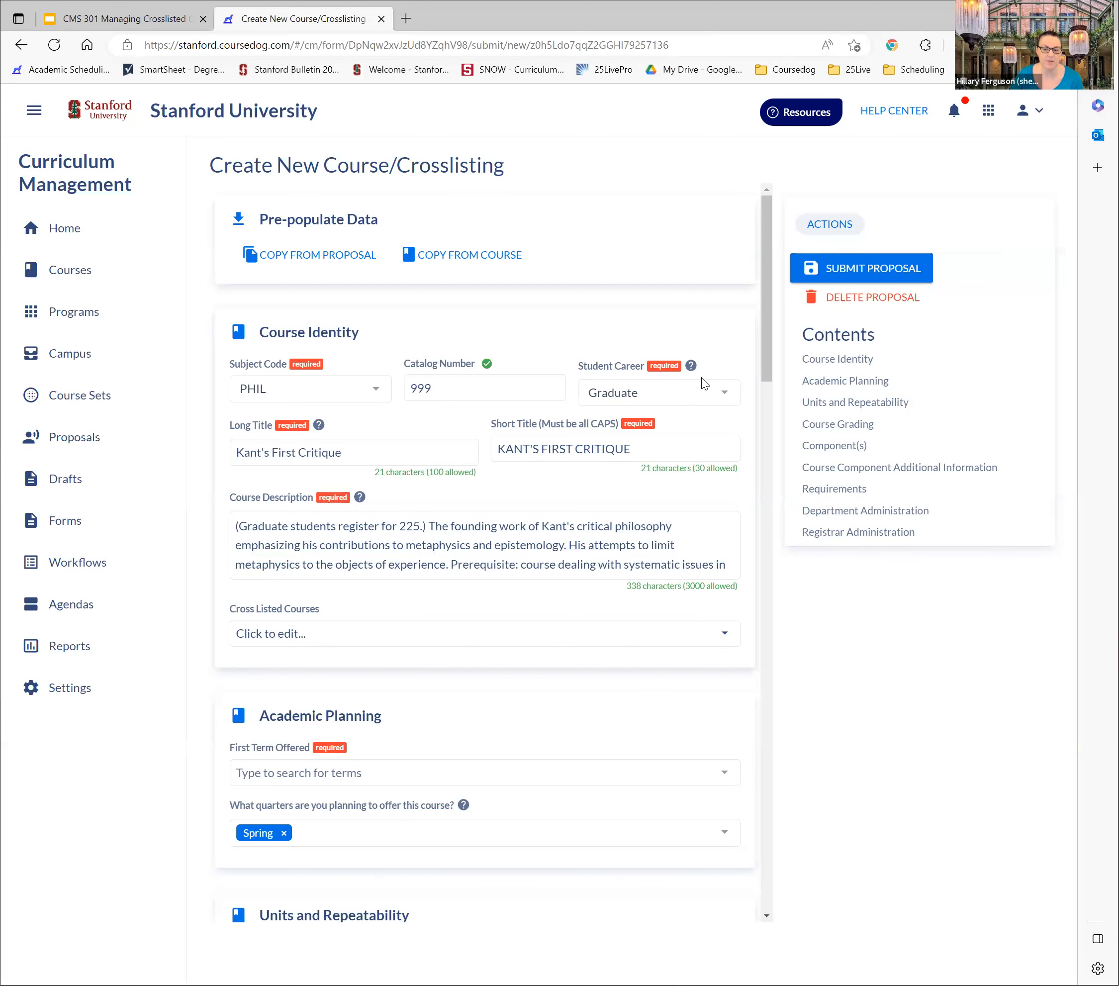
Set the proposal's School/Unit to H&S - Humanities & Sciences and its department to Philosophy under Department Administration
drag(767, 324, 767, 854)
click(439, 589)
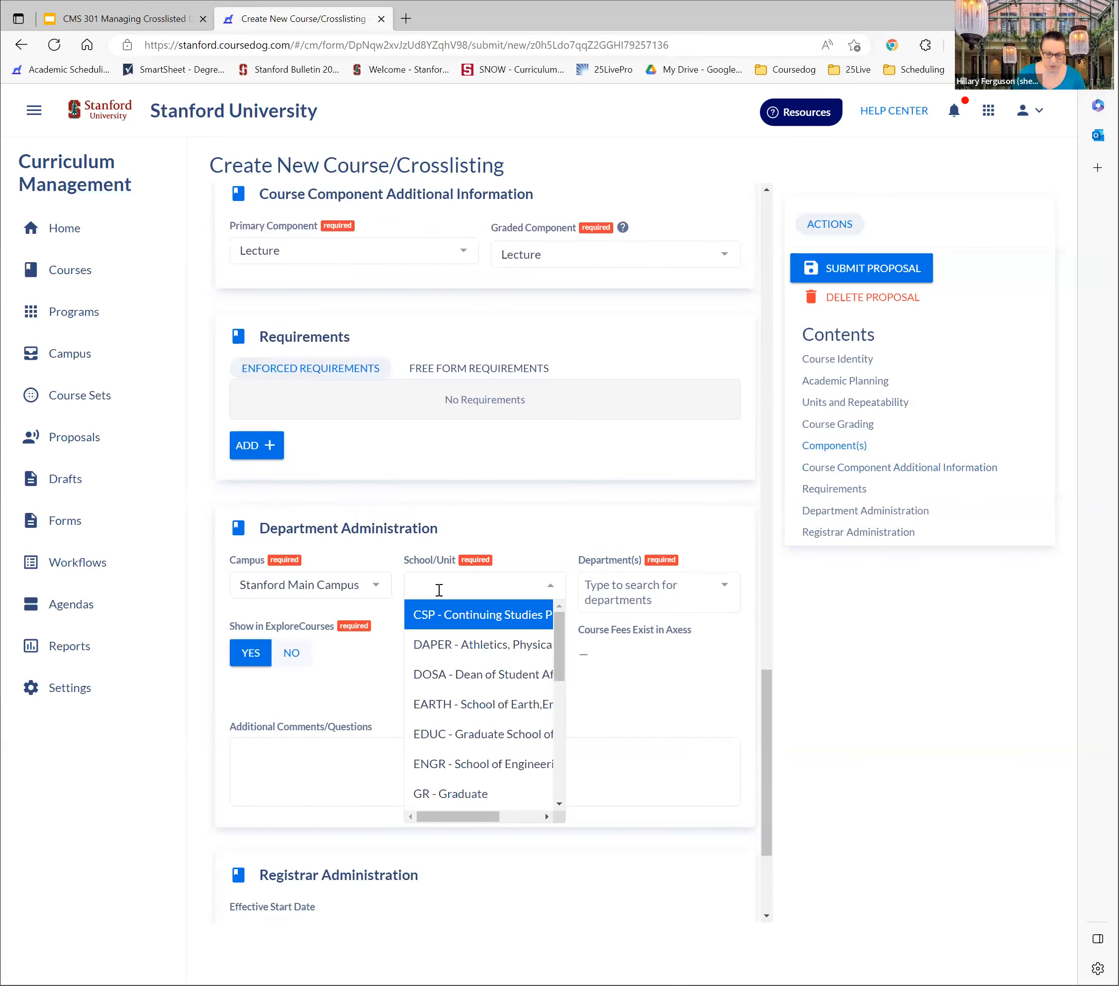
text(H7)
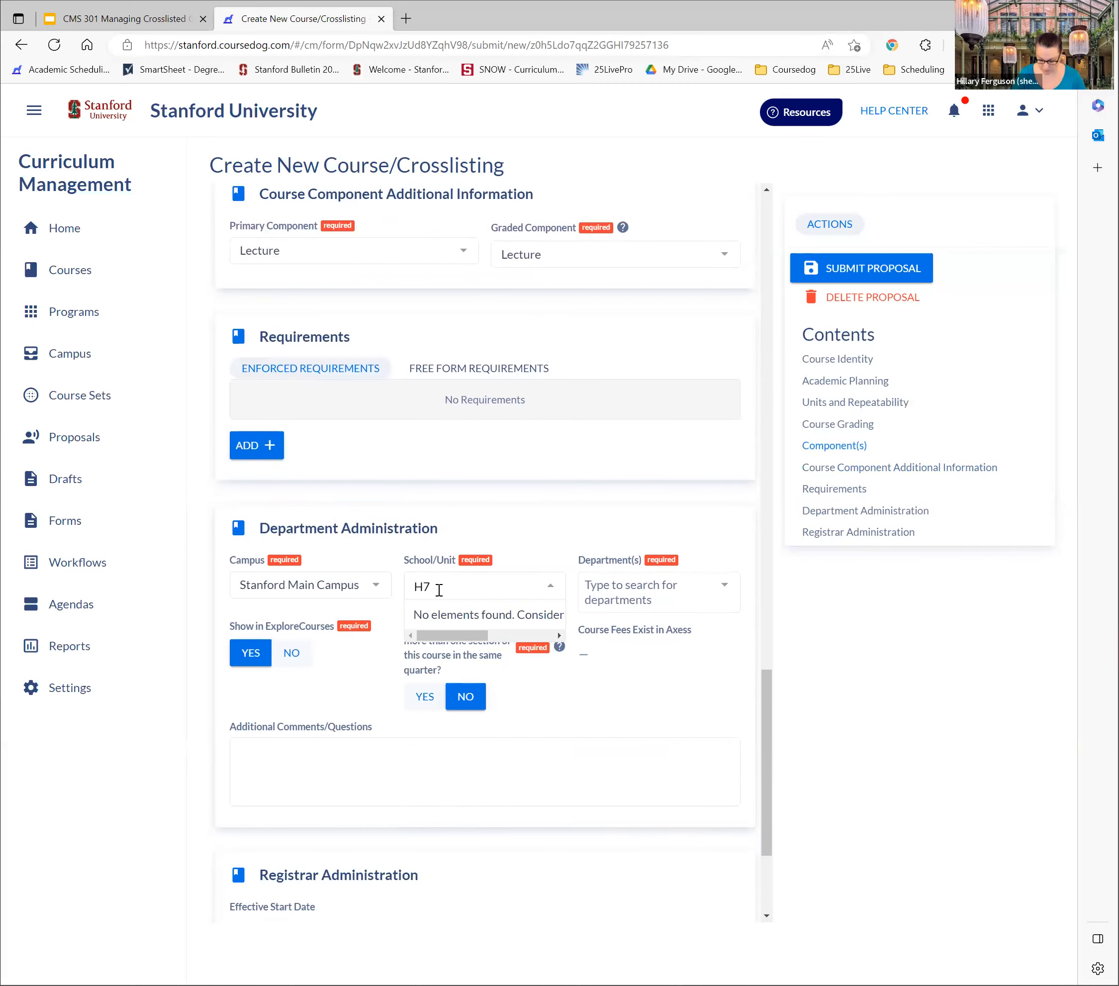
key(BackSpace)
text(&)
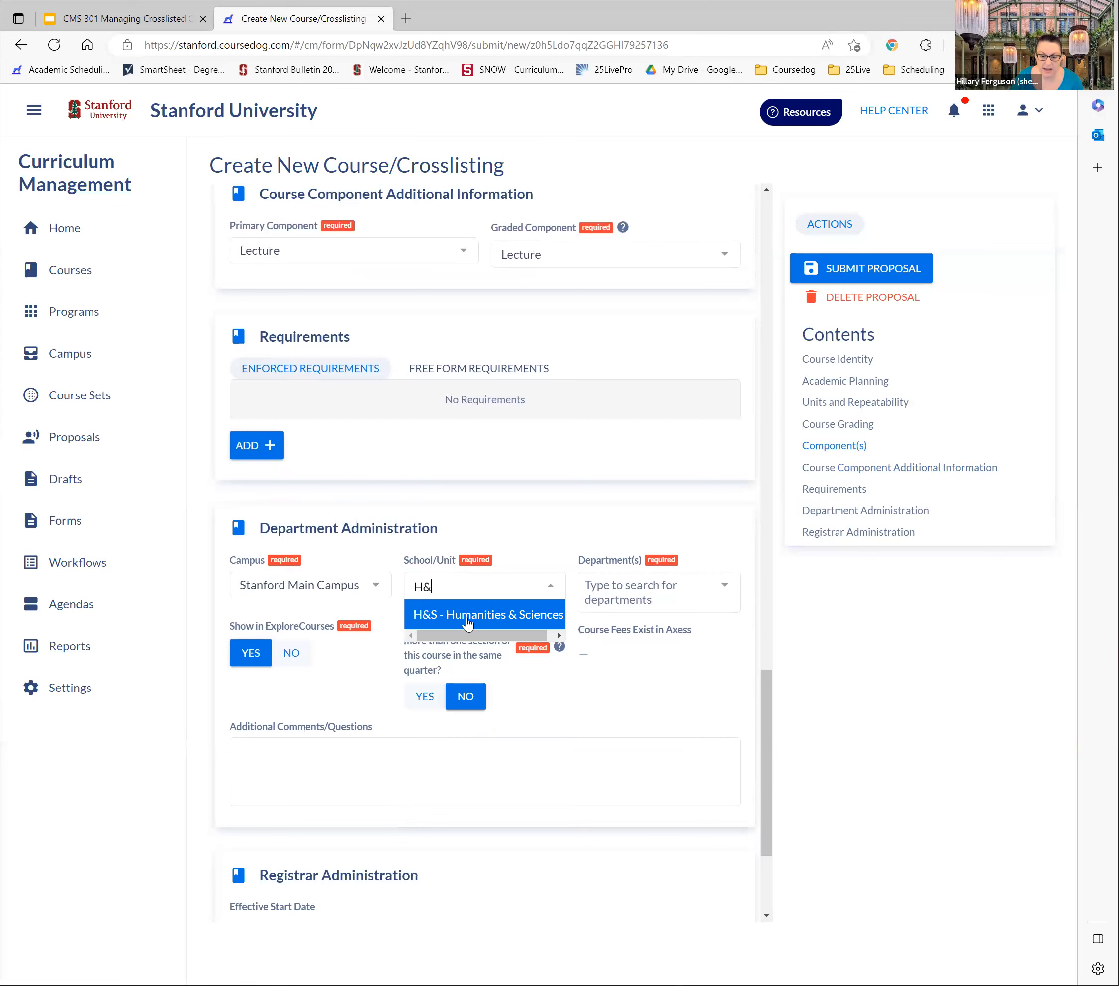
click(502, 615)
click(623, 592)
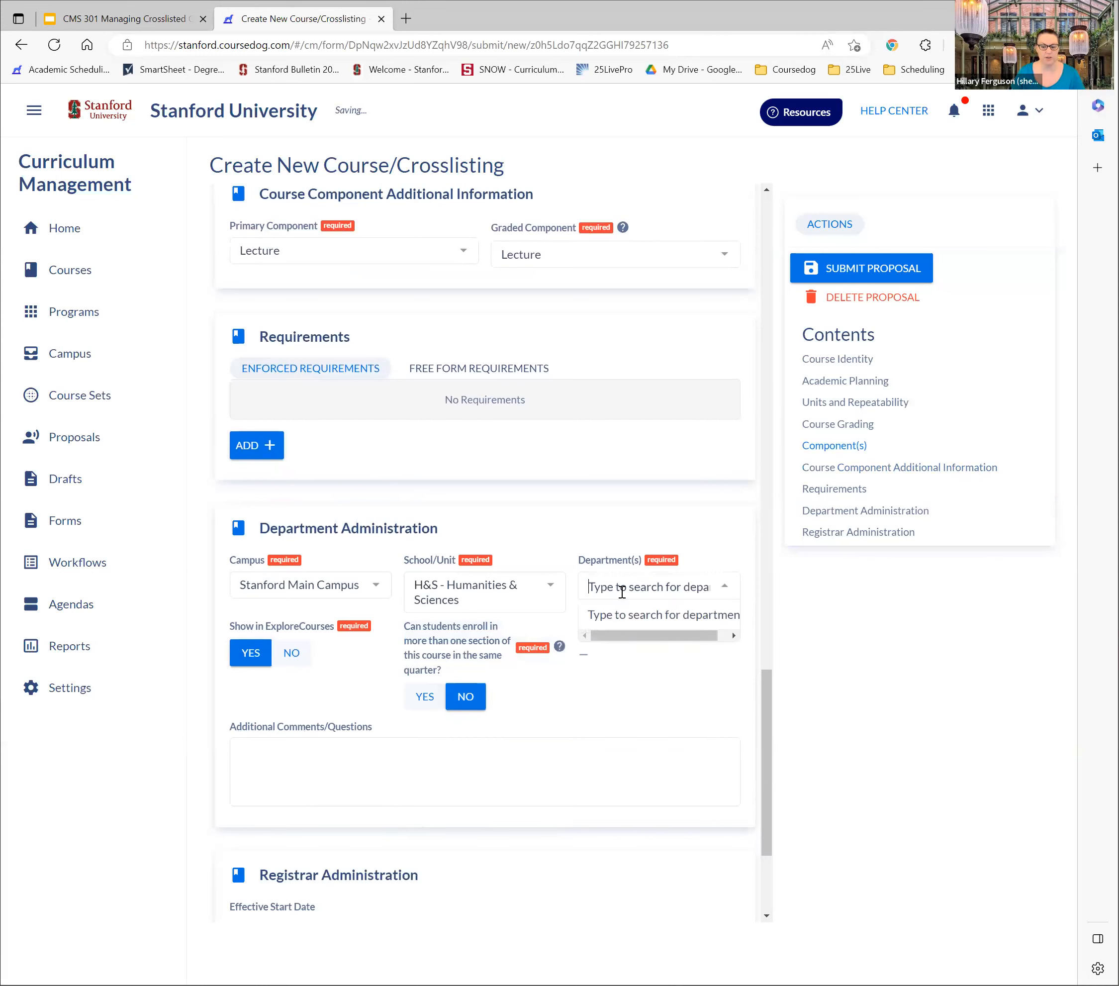
text(Phil)
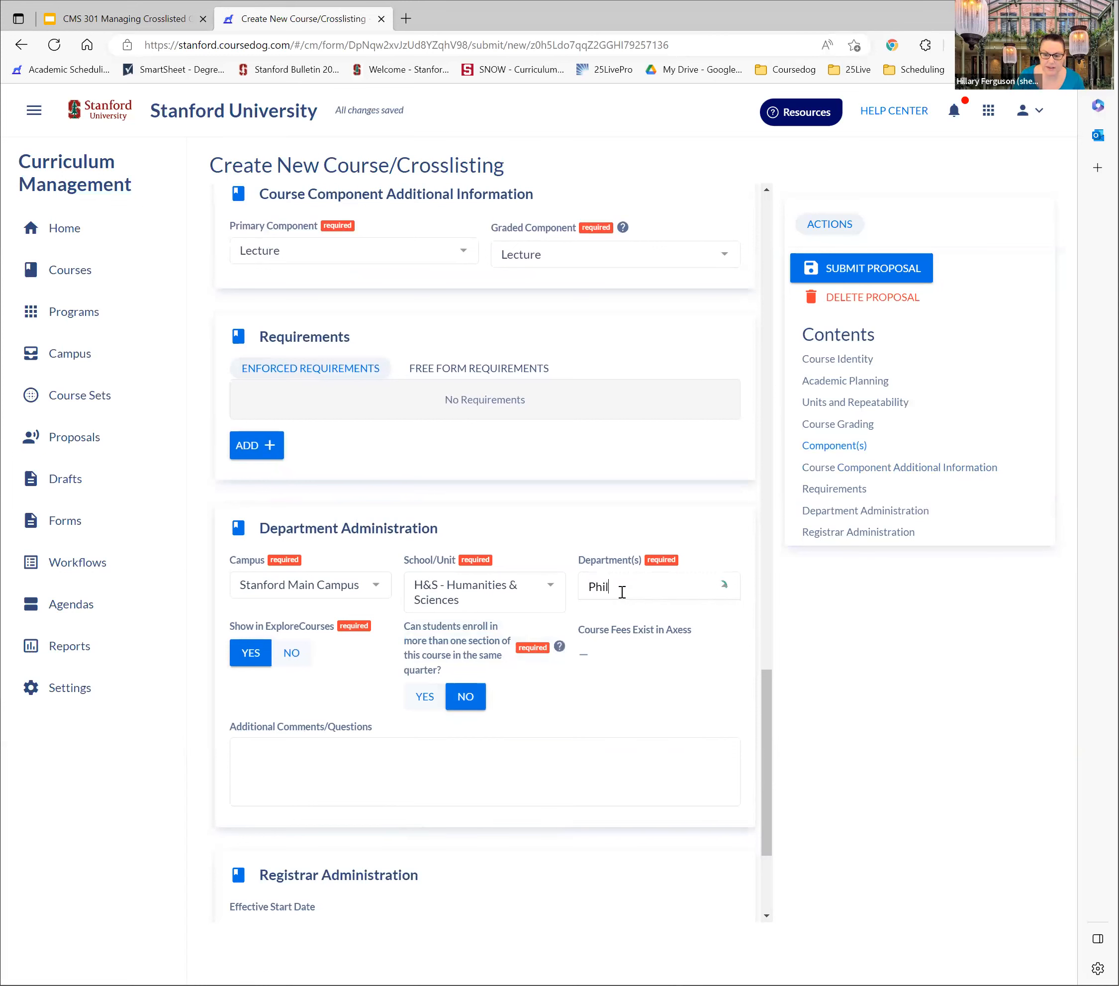
click(633, 615)
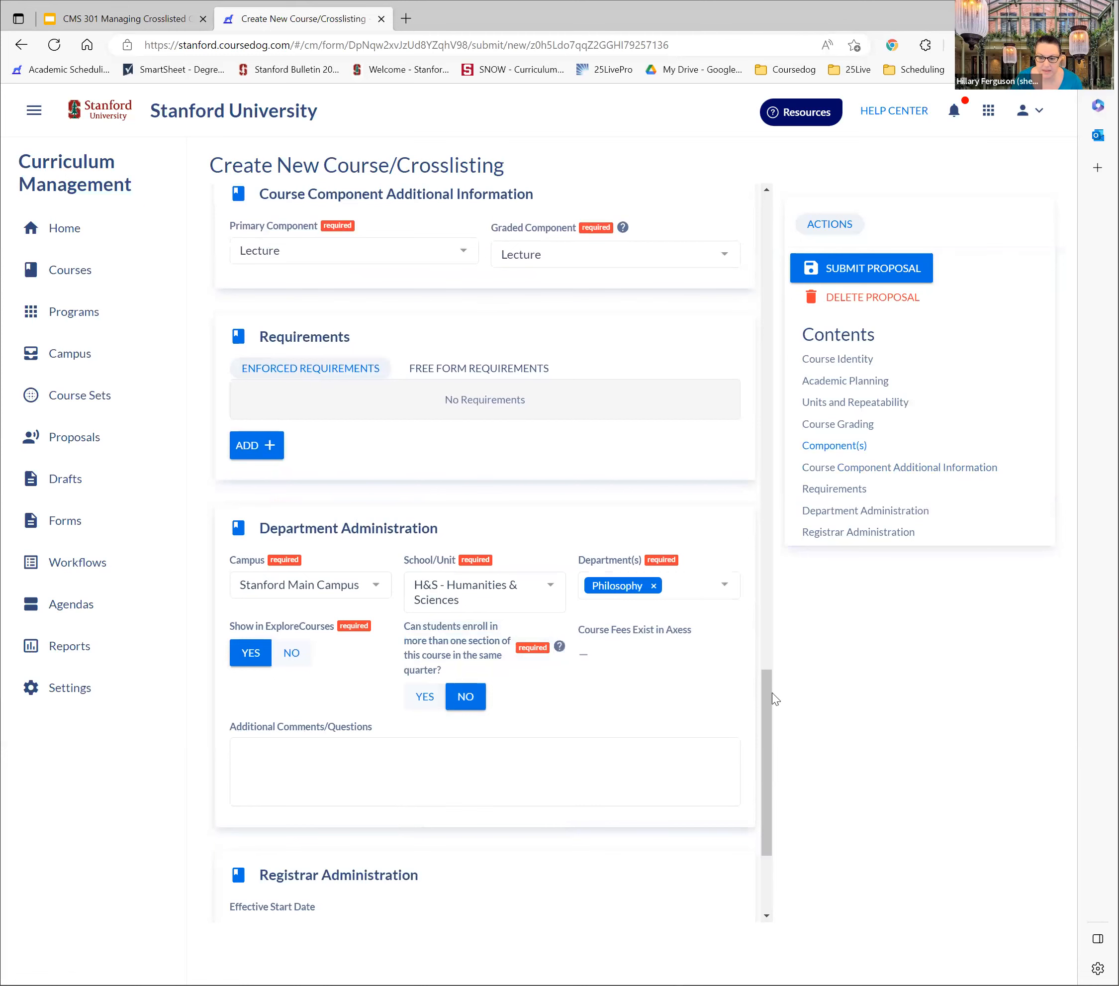
Set the proposal's First Term Offered to 2023-2024 Autumn under Academic Planning
drag(769, 693, 768, 242)
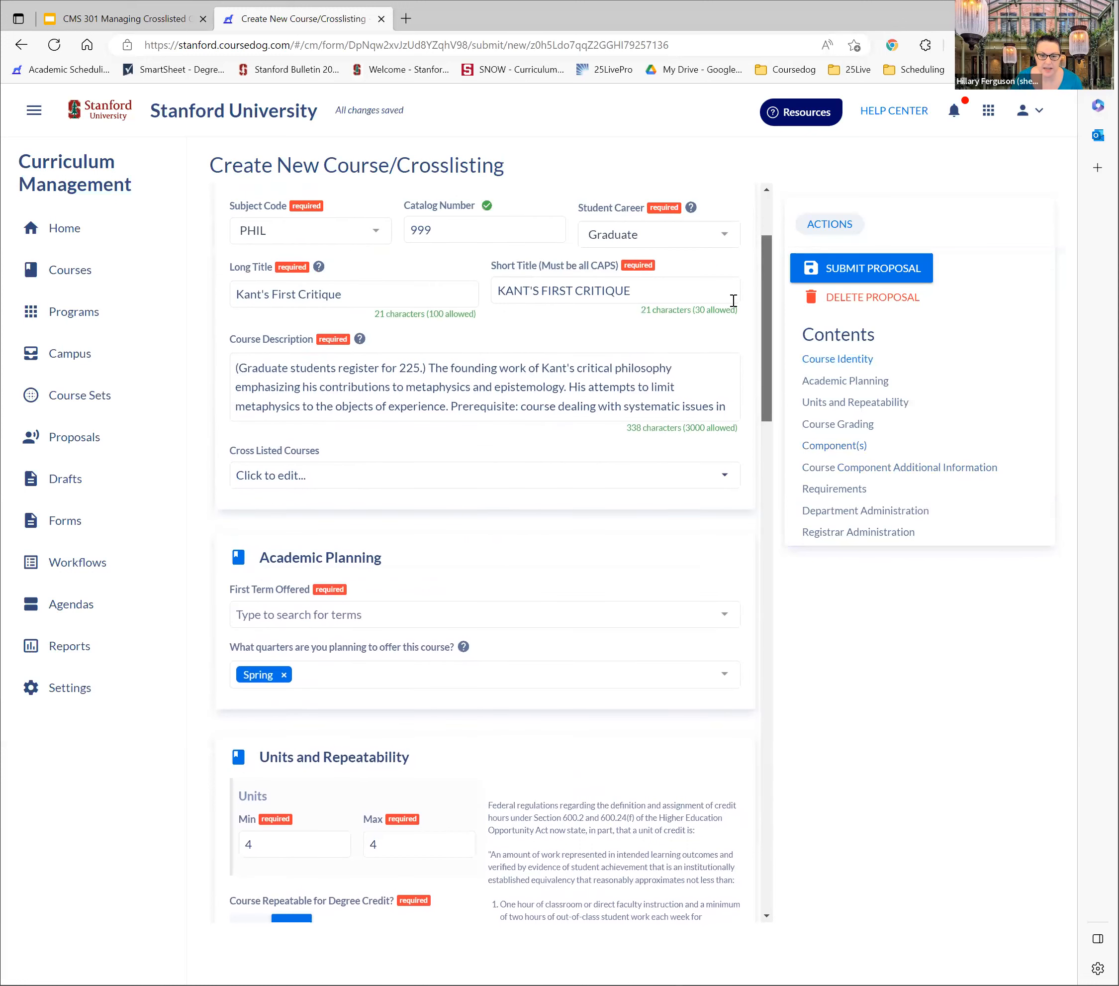
click(295, 616)
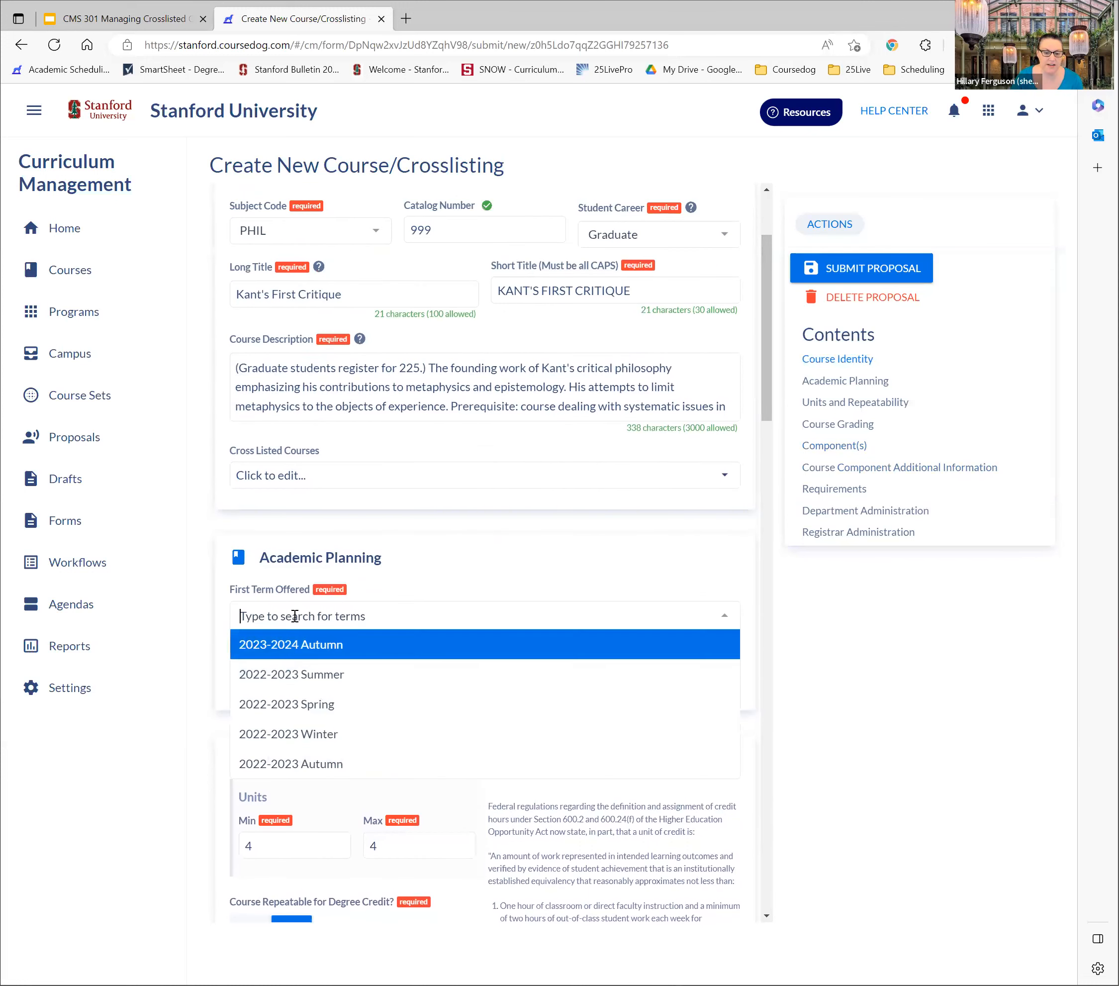
click(286, 646)
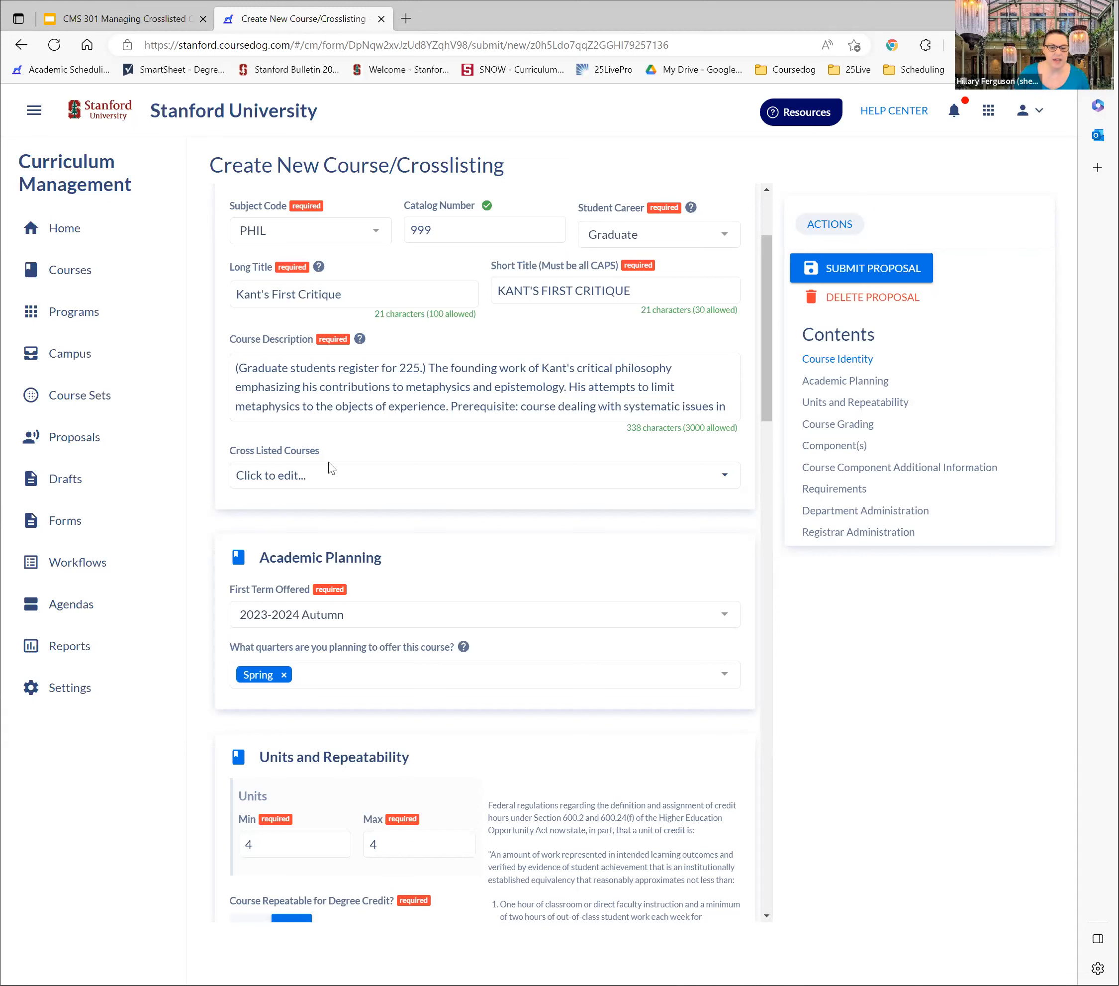
Try to create a new cross-list for the proposed course with PHIL125
click(312, 481)
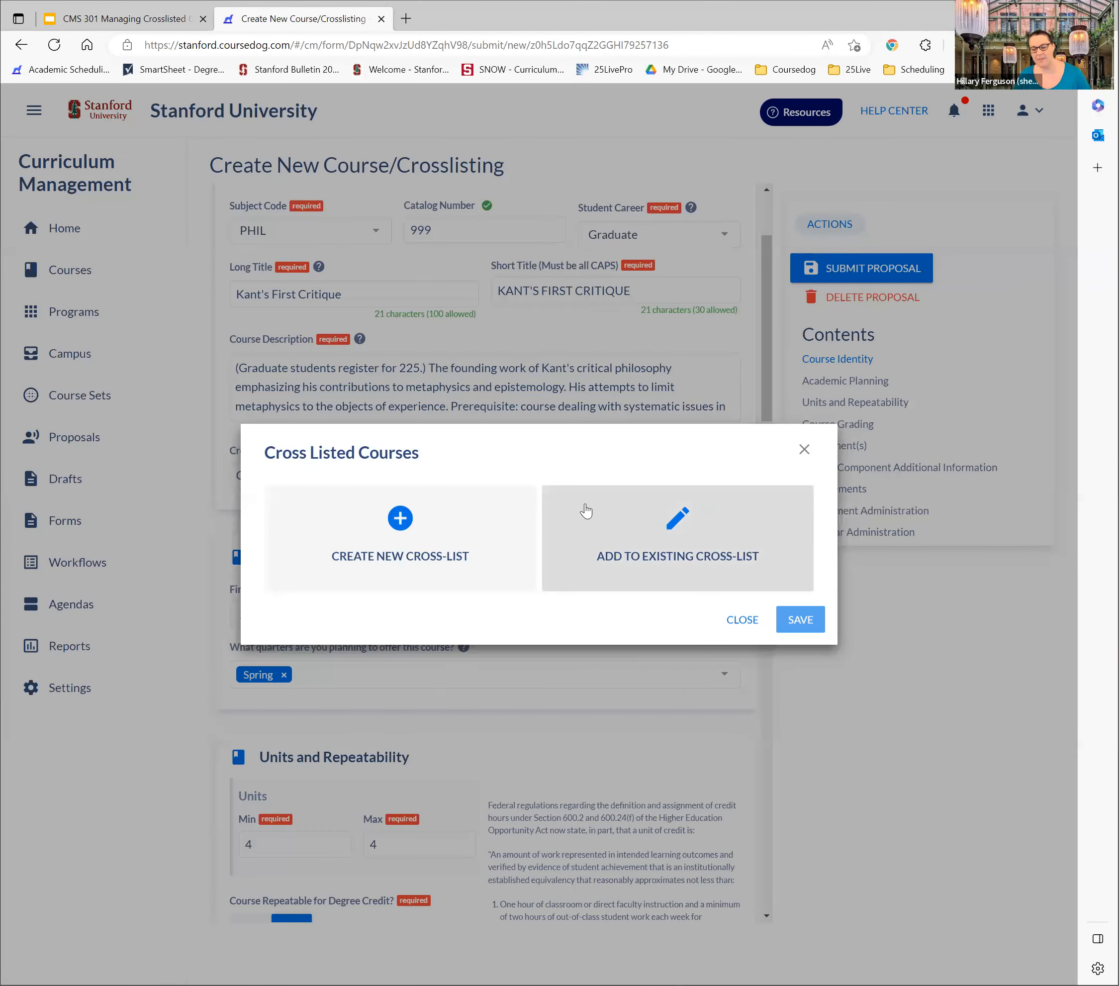
click(403, 519)
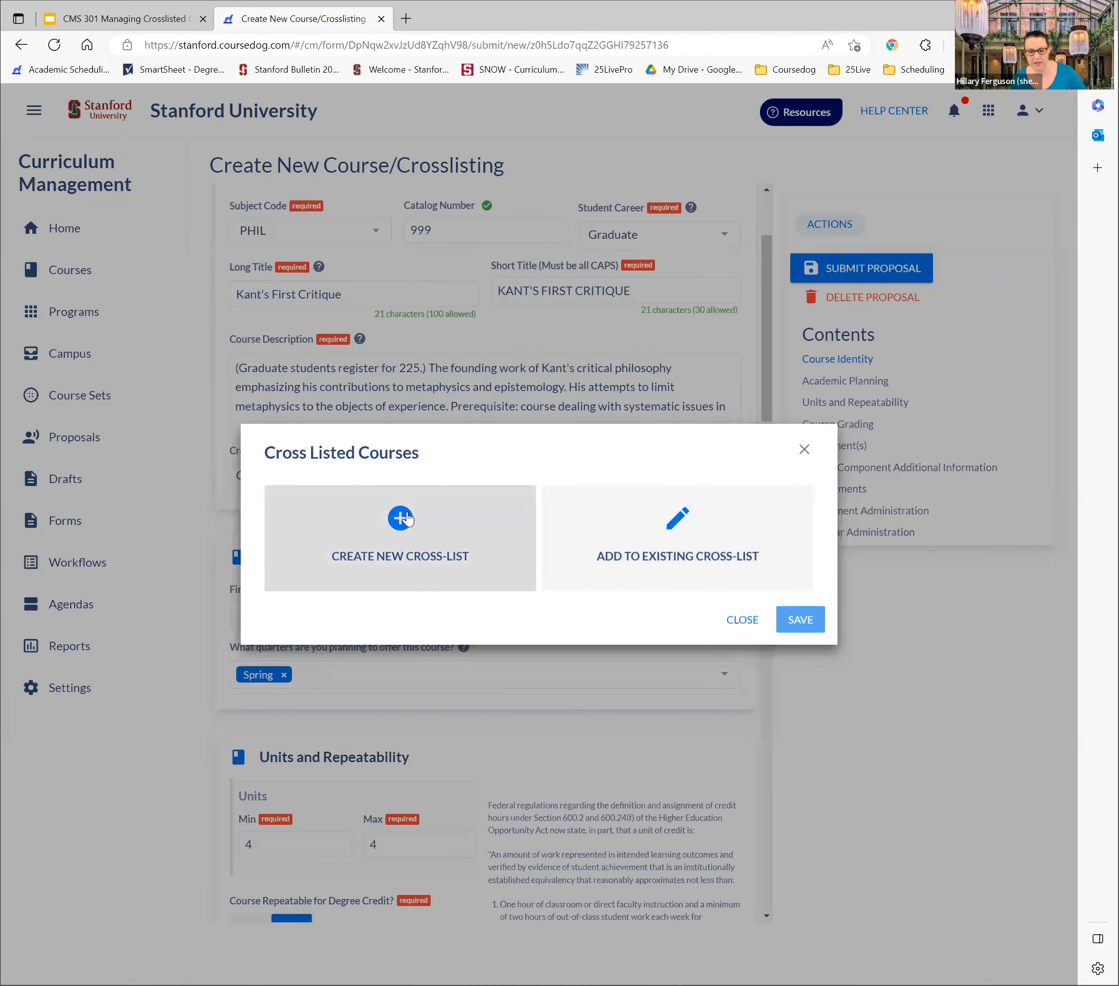
click(406, 426)
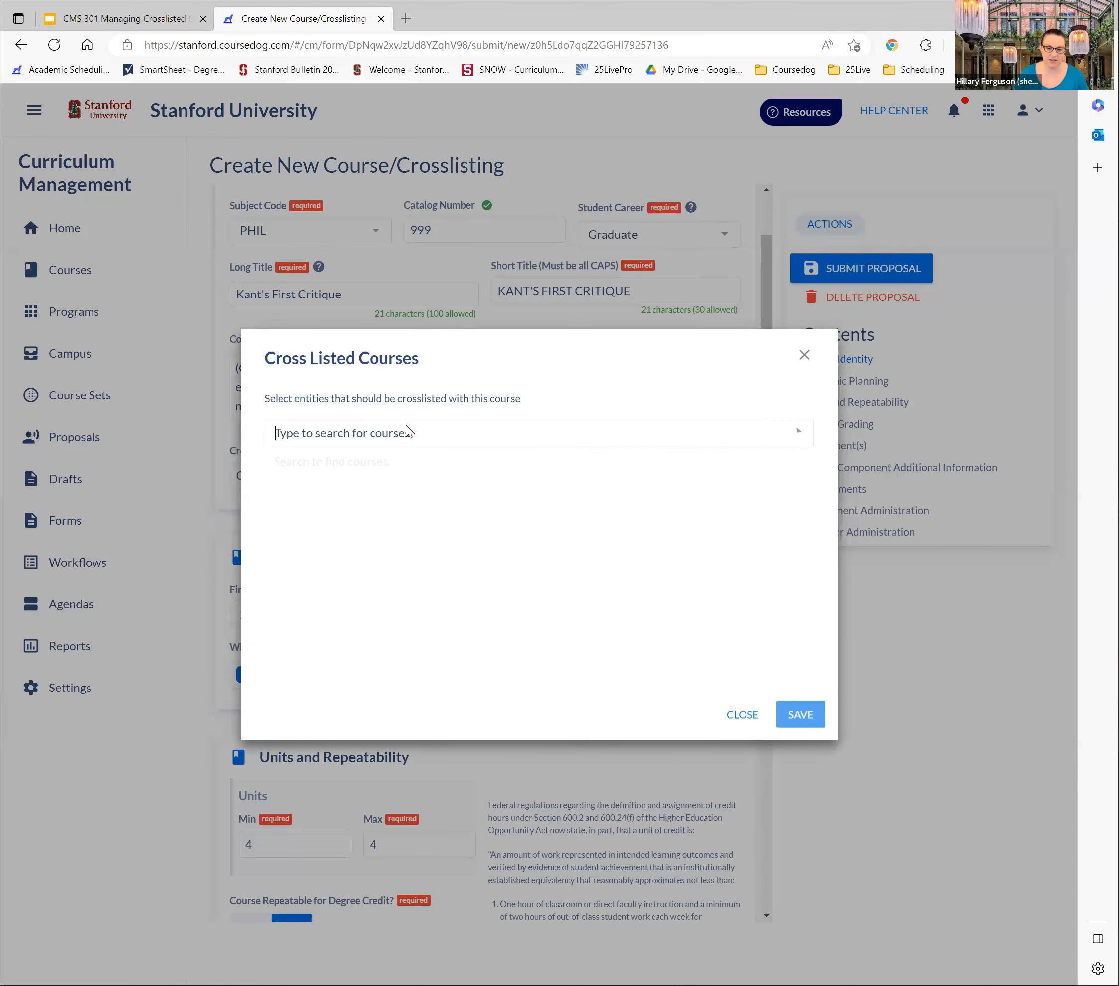
text(PH)
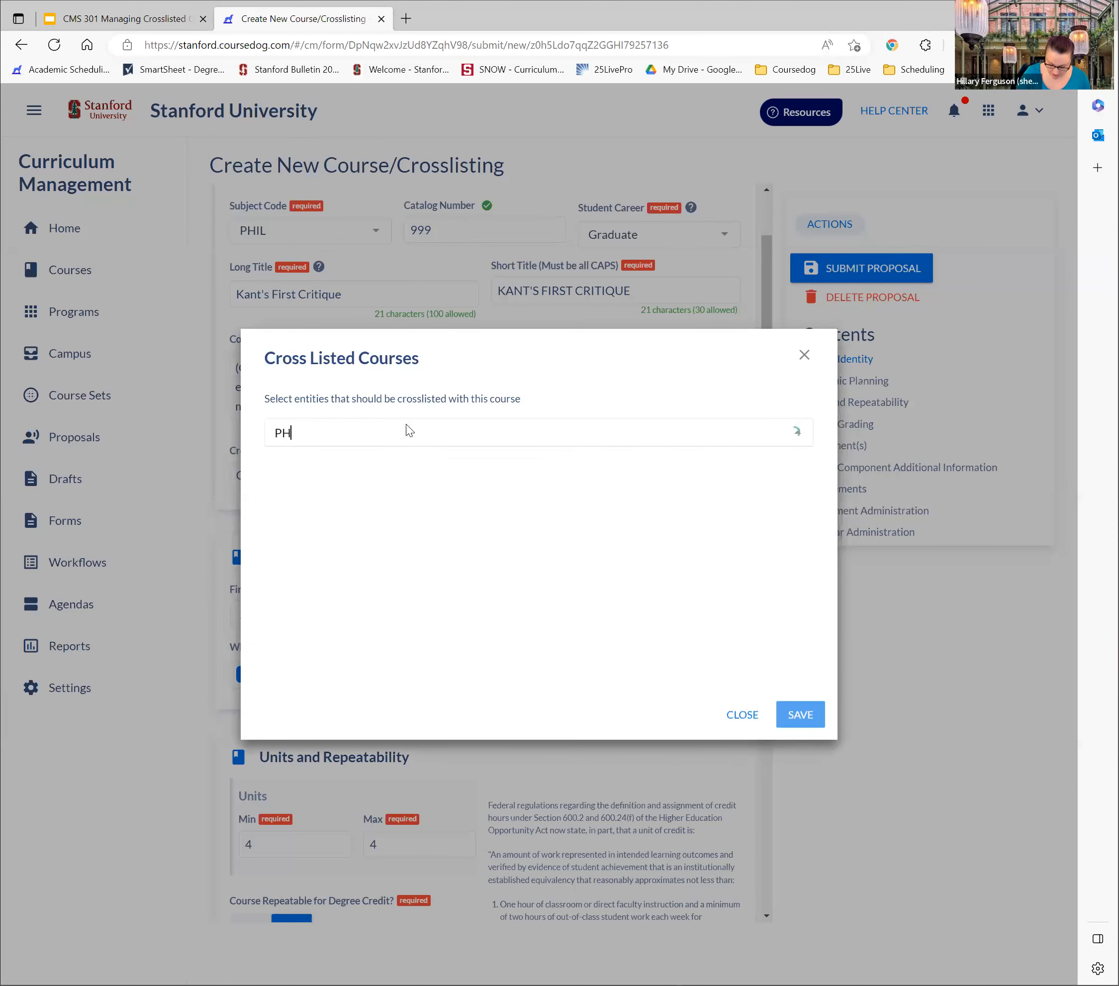
text(IL125)
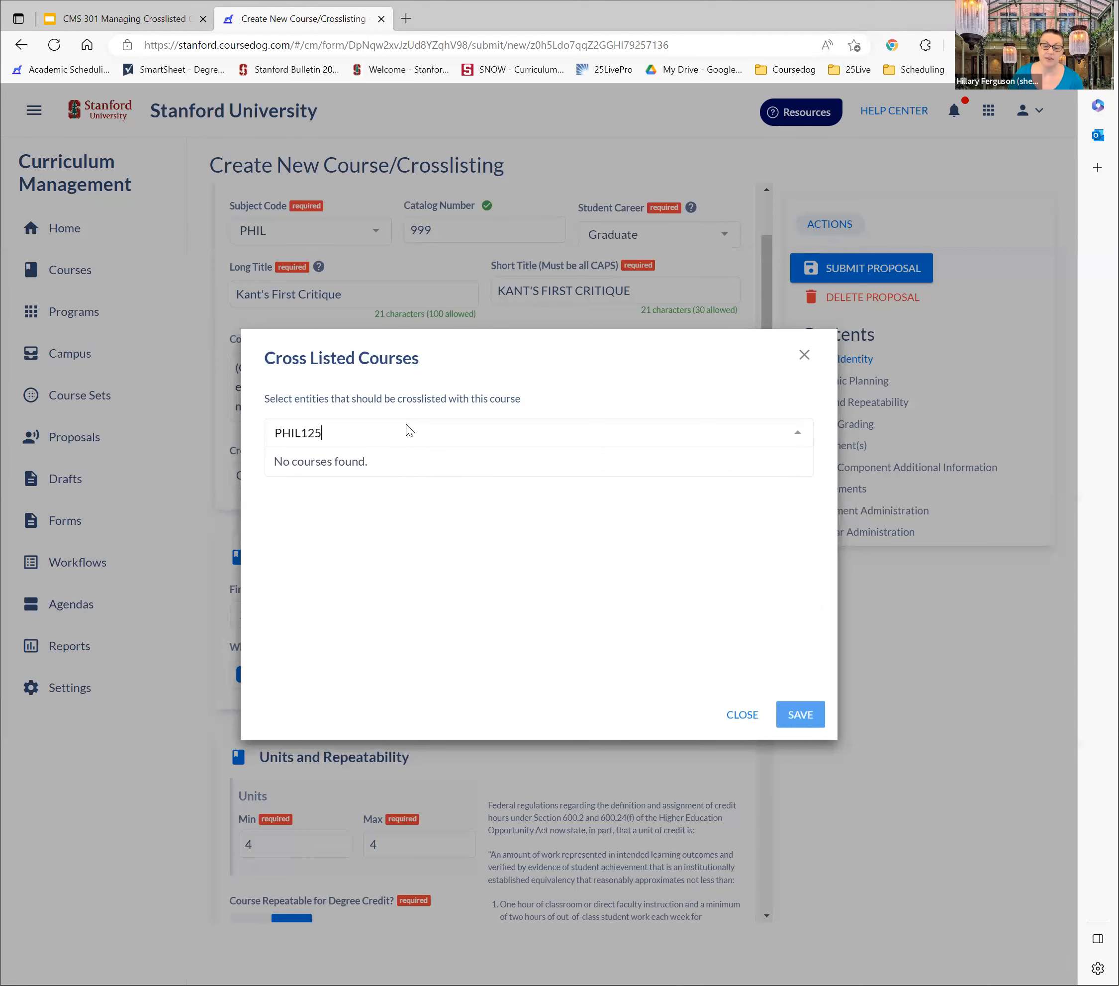
click(743, 716)
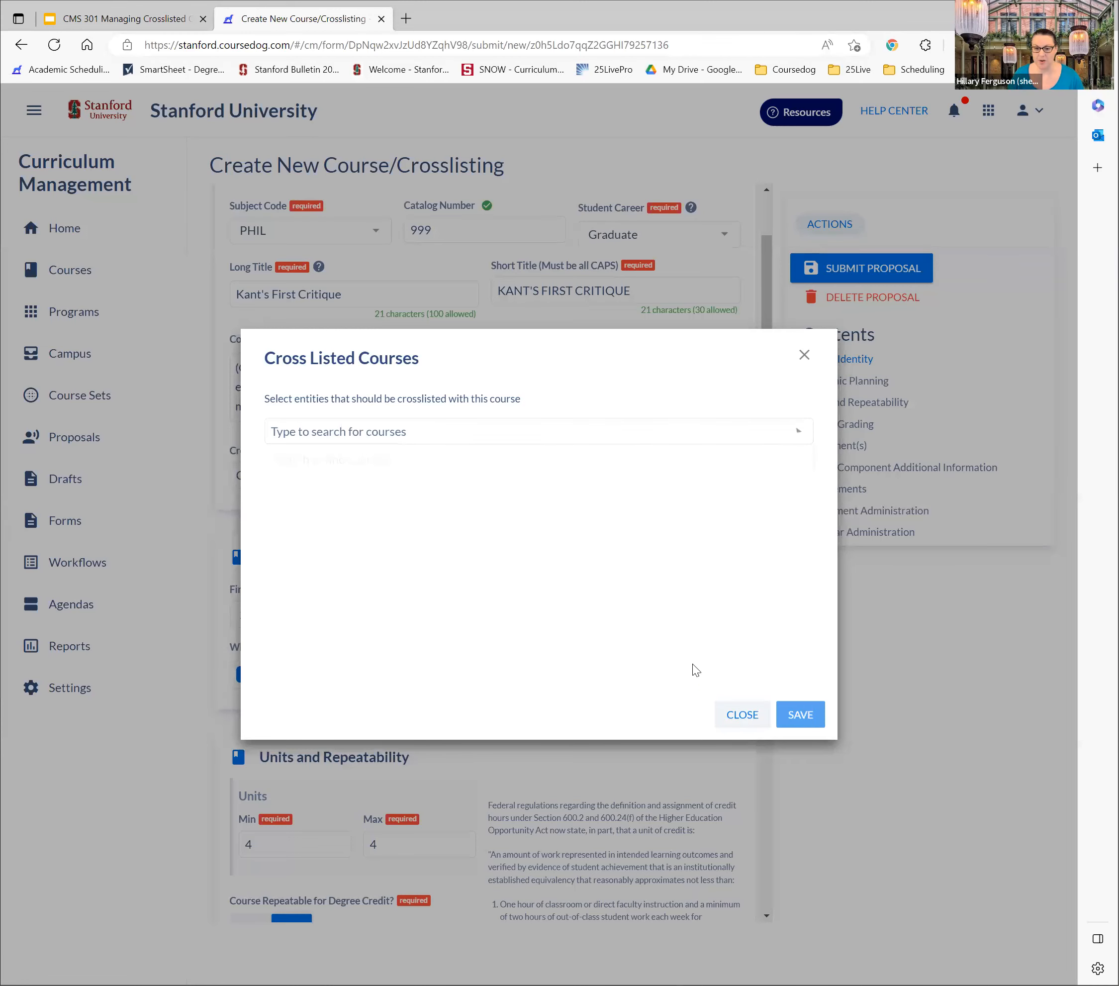
Add the proposed course to the existing cross-list of PHIL125 and PHIL225 Kant's First Critique and save it
click(395, 476)
click(687, 529)
text(P)
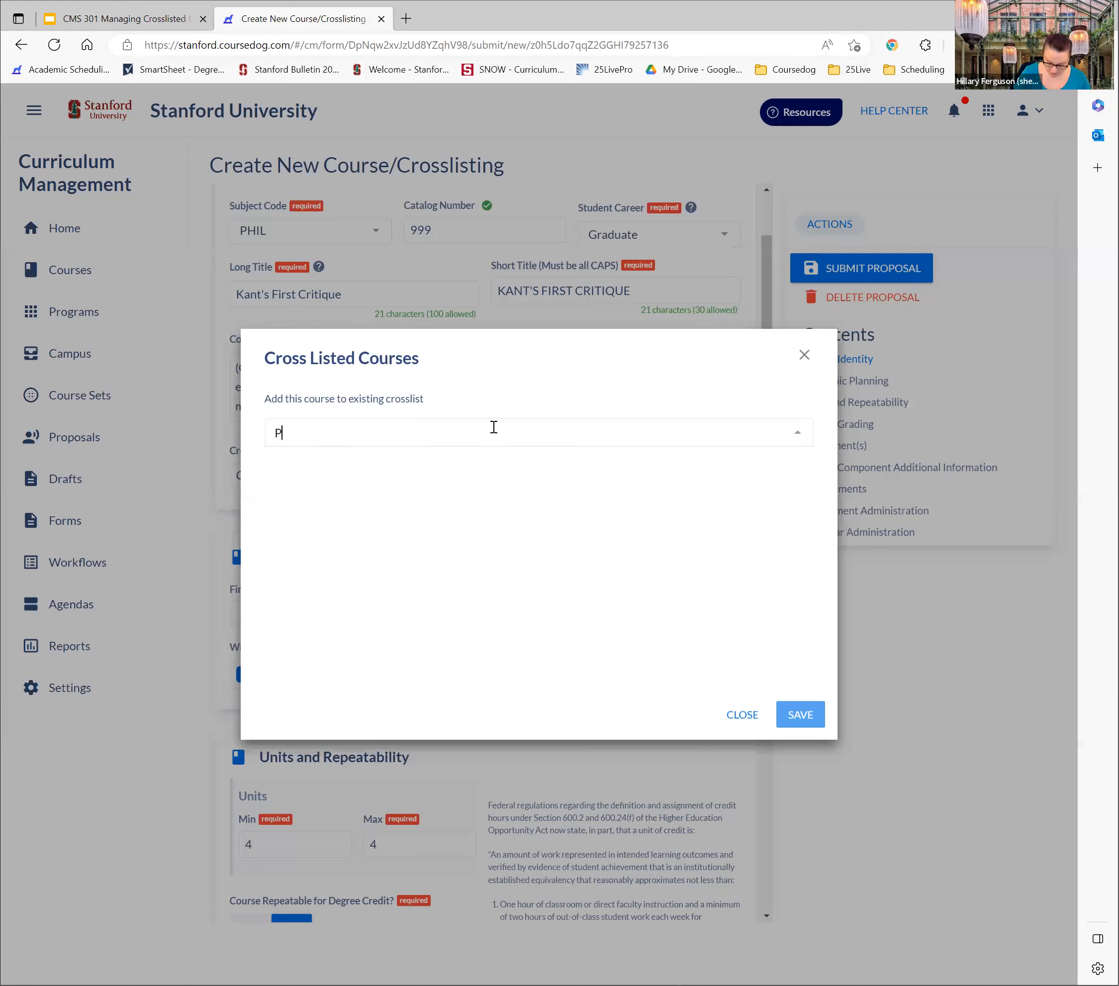
text(HIL125)
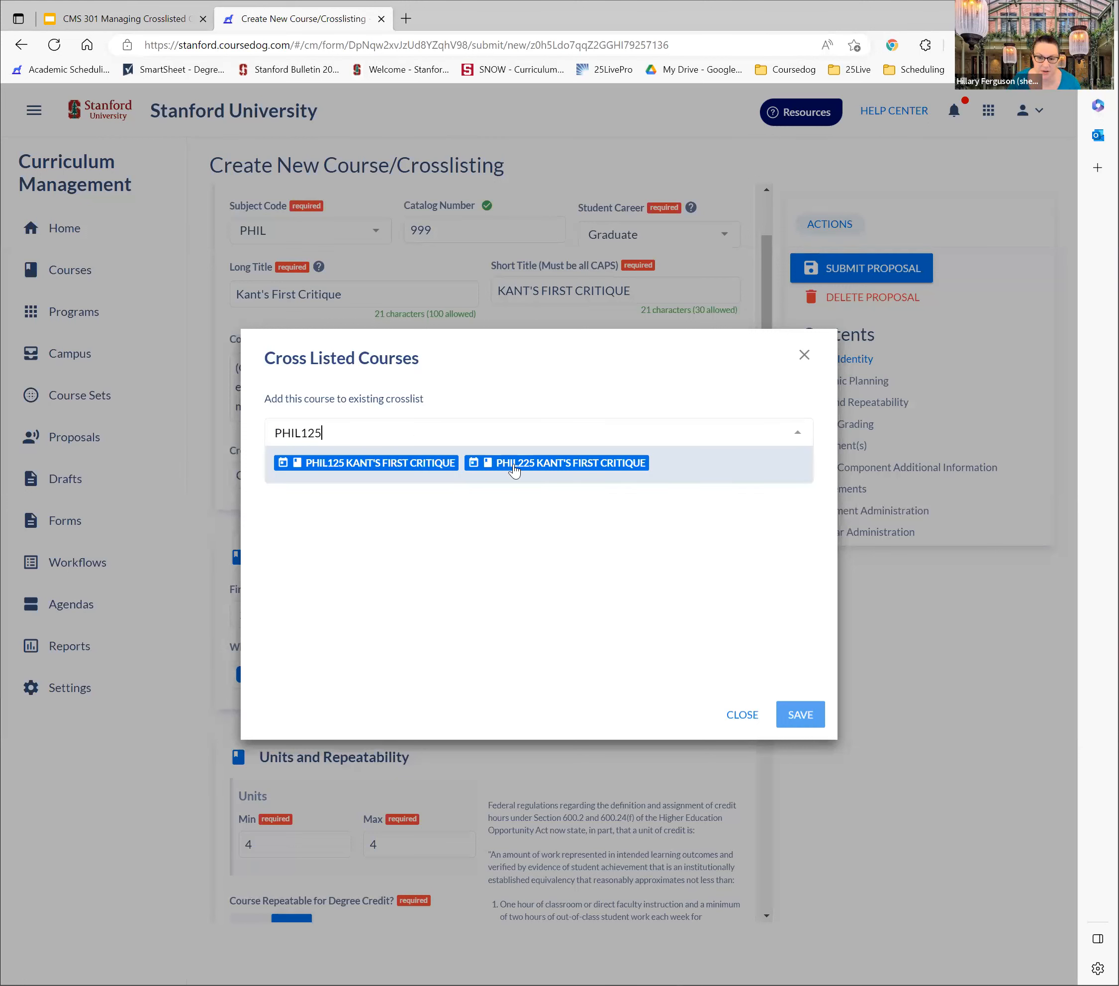
click(514, 465)
click(815, 759)
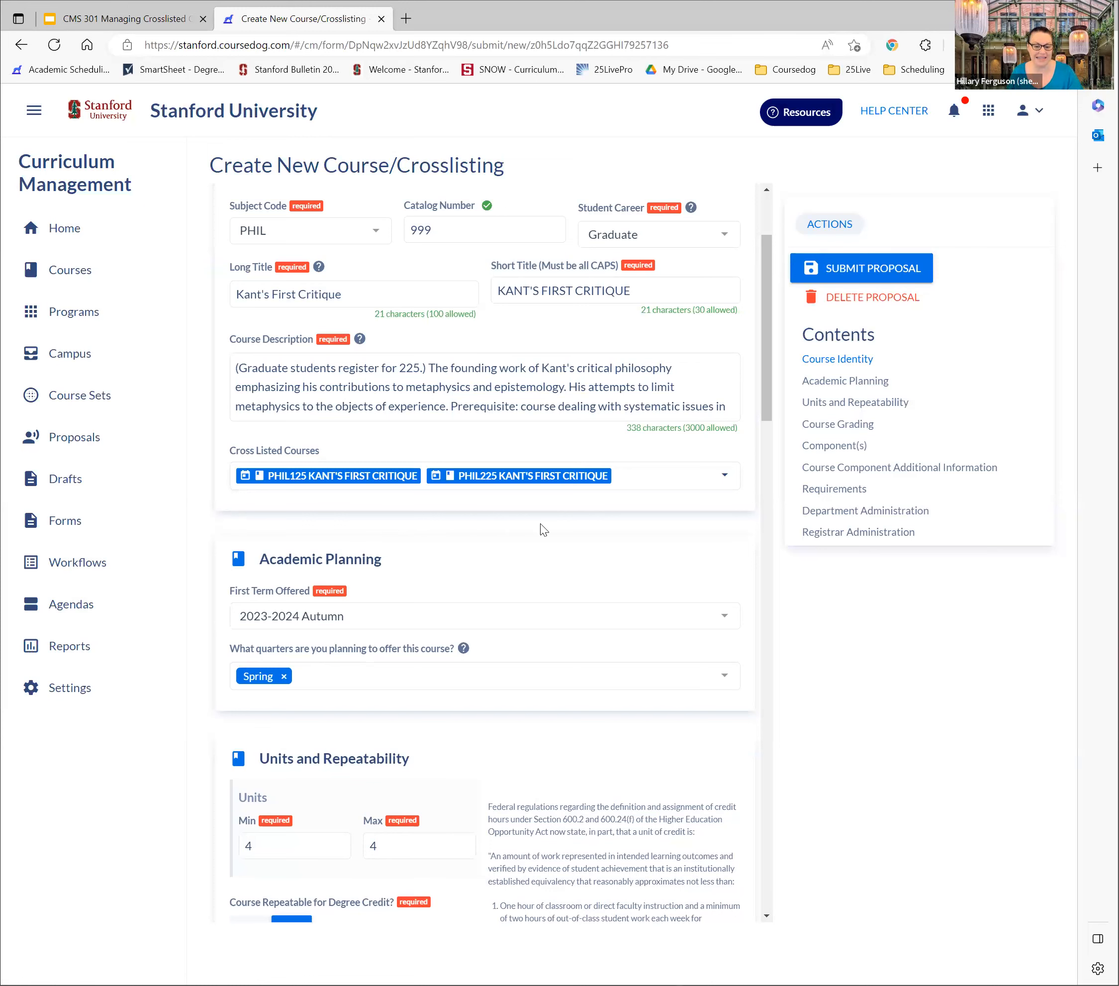
Reopen the PHIL999 - Kant's First Critique proposal from the saved drafts and delete it
scroll(766, 374, down, 2)
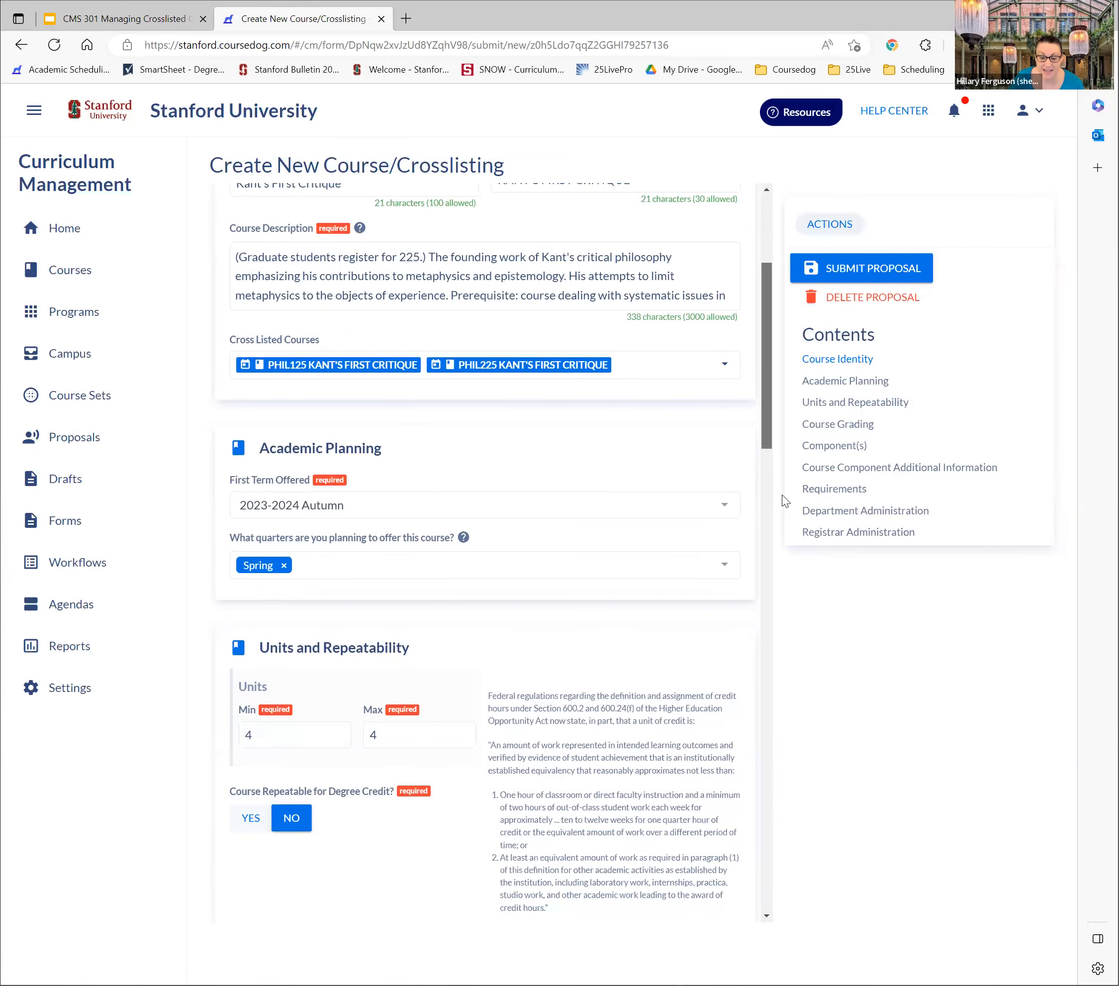
scroll(782, 494, down, 15)
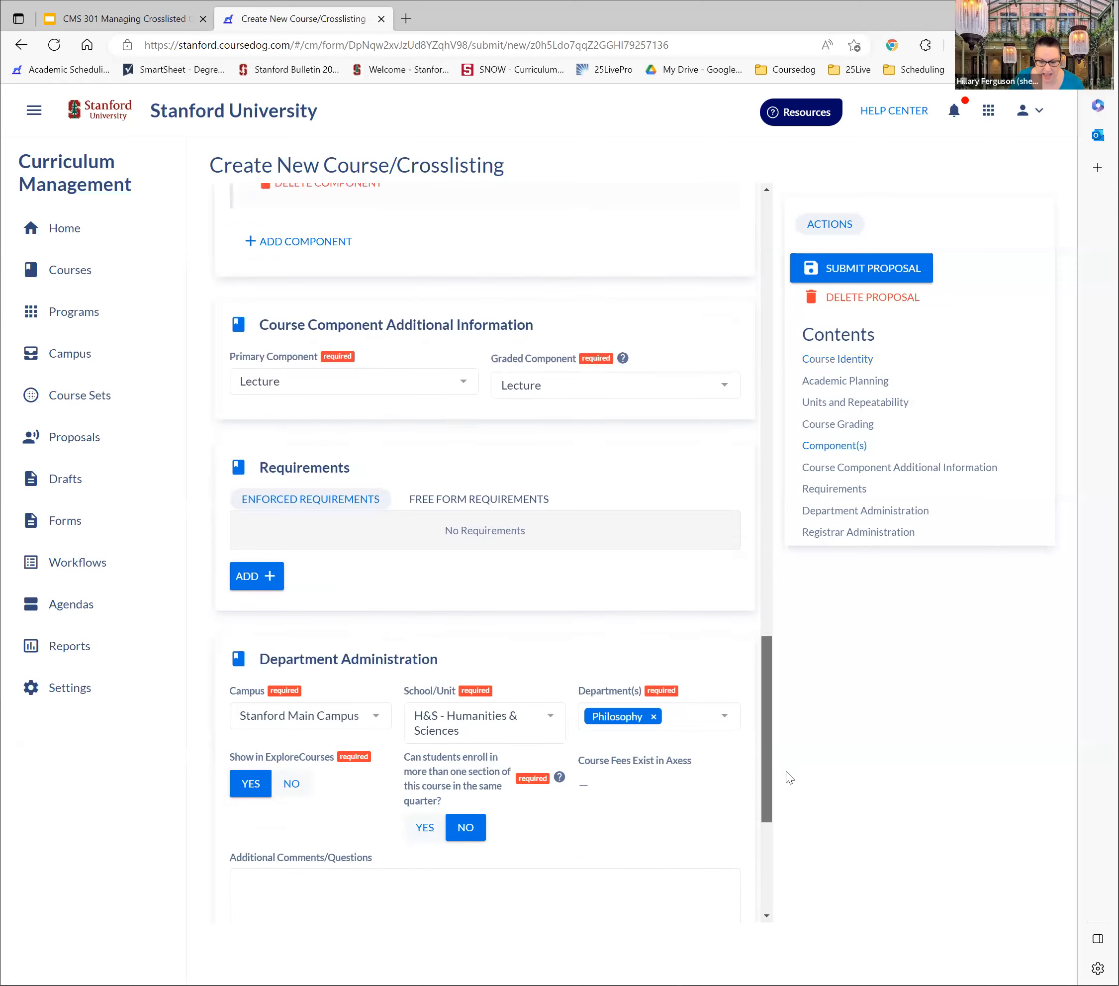
scroll(784, 780, up, 20)
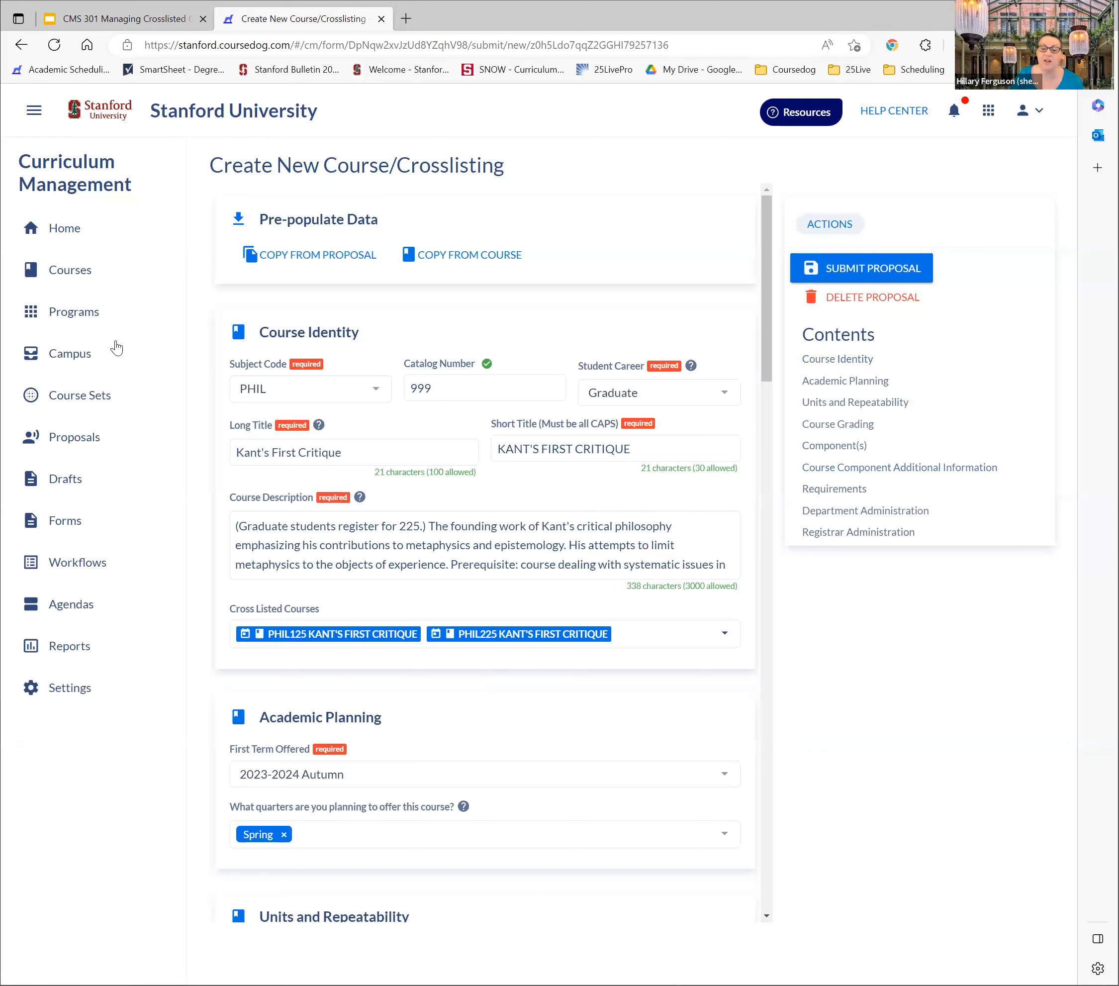
click(66, 481)
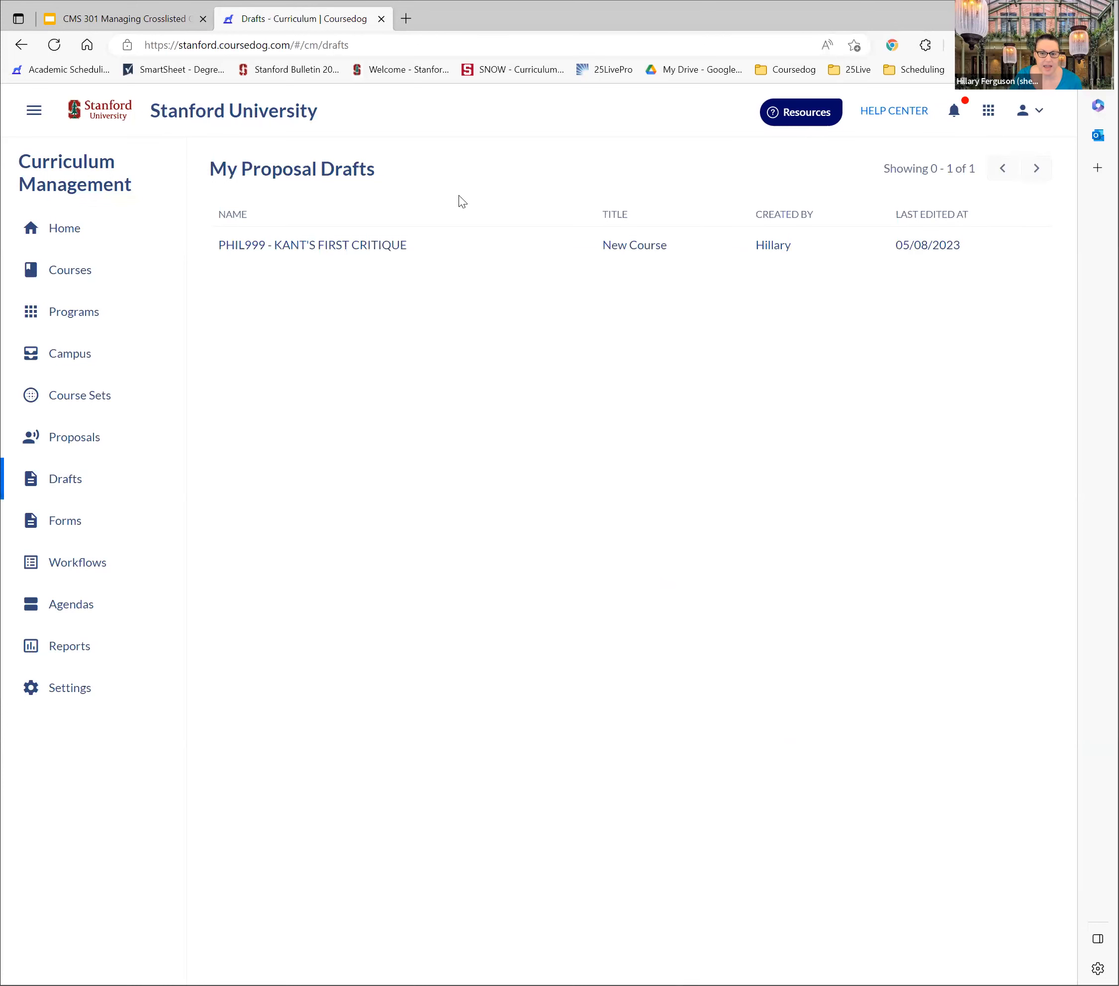
click(356, 246)
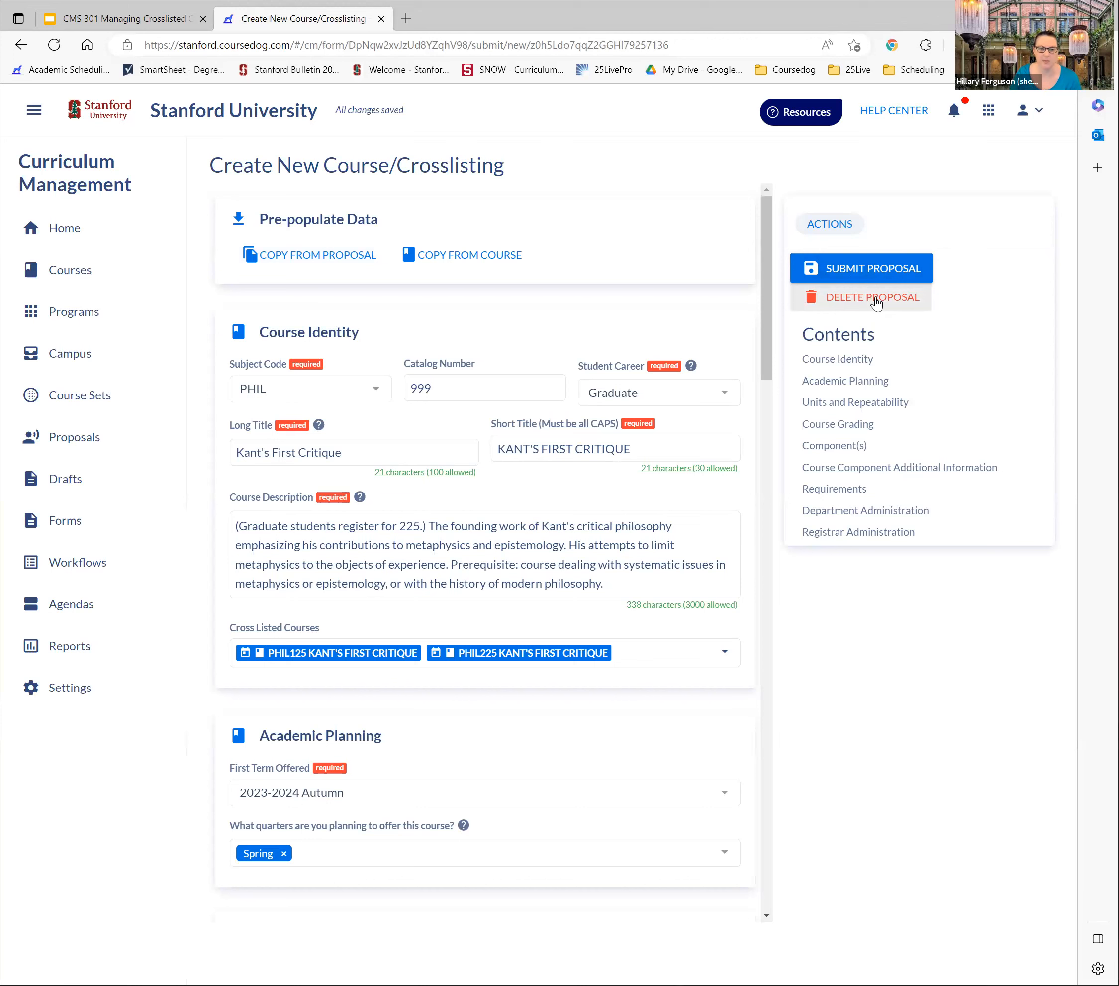
click(876, 300)
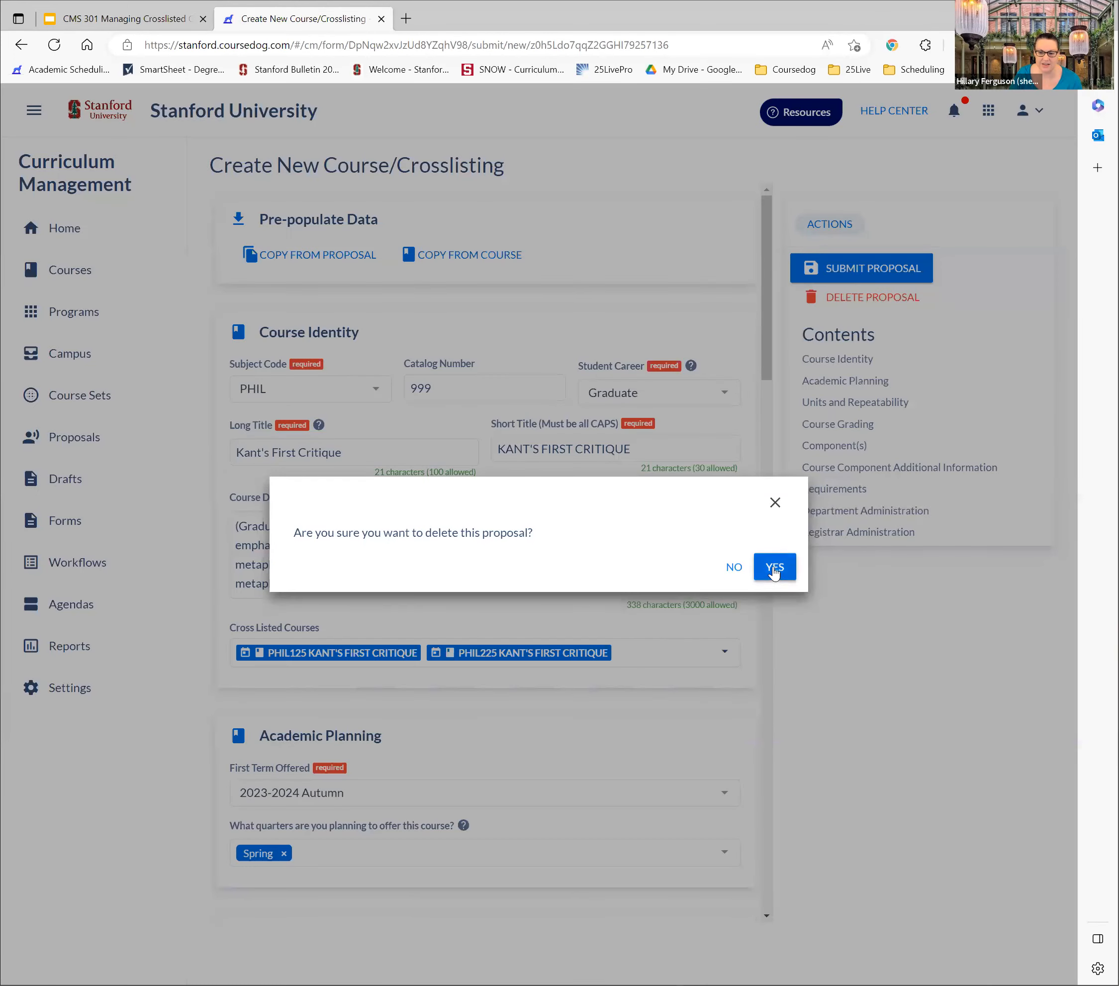
click(775, 571)
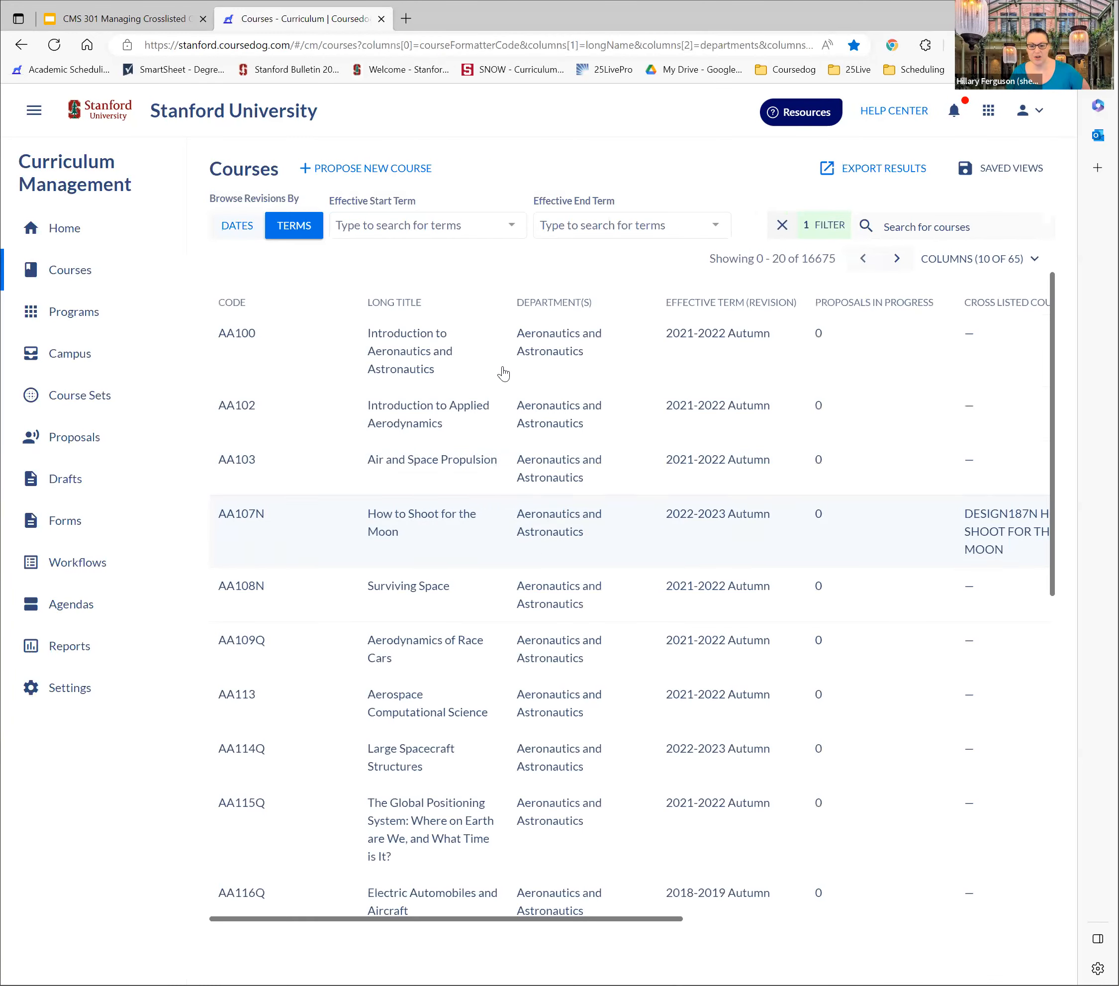
click(149, 25)
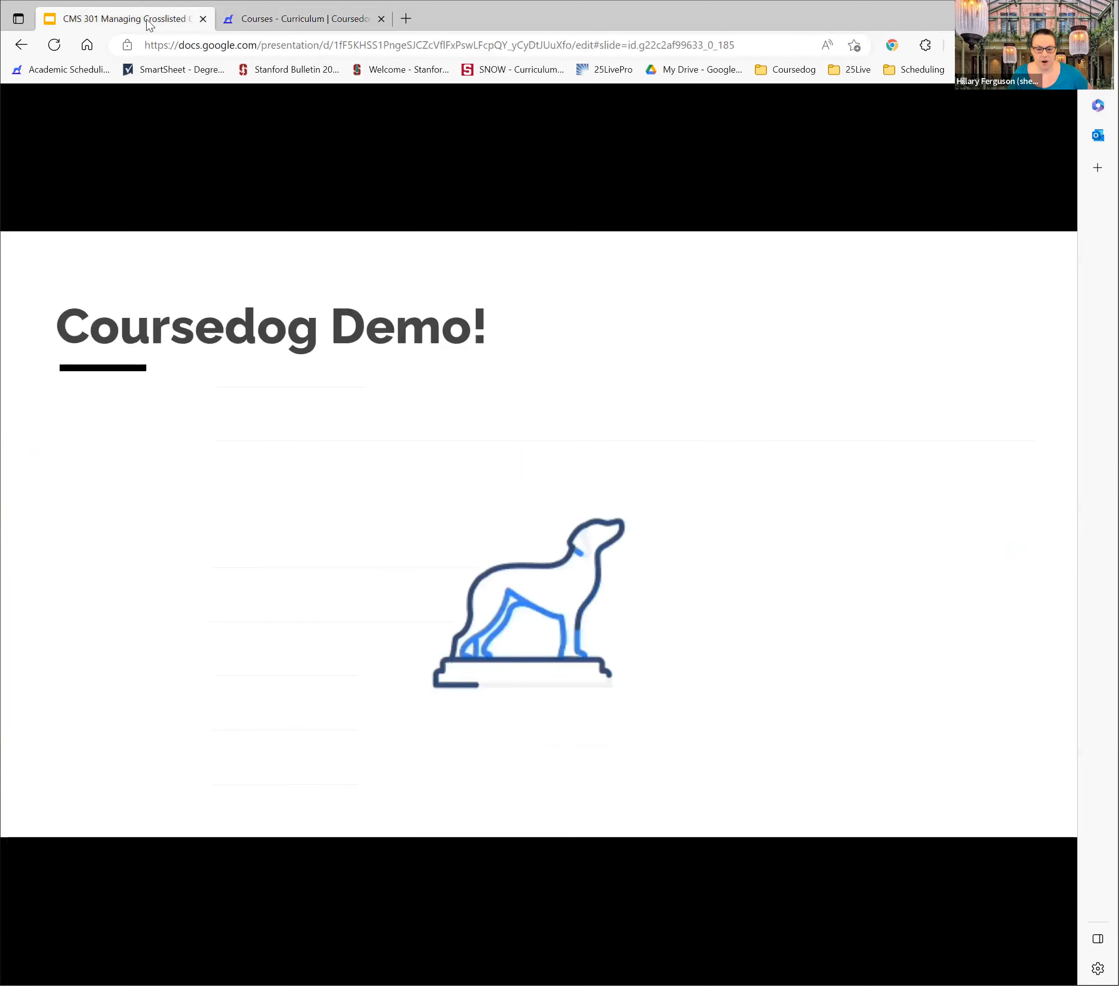
key(Right)
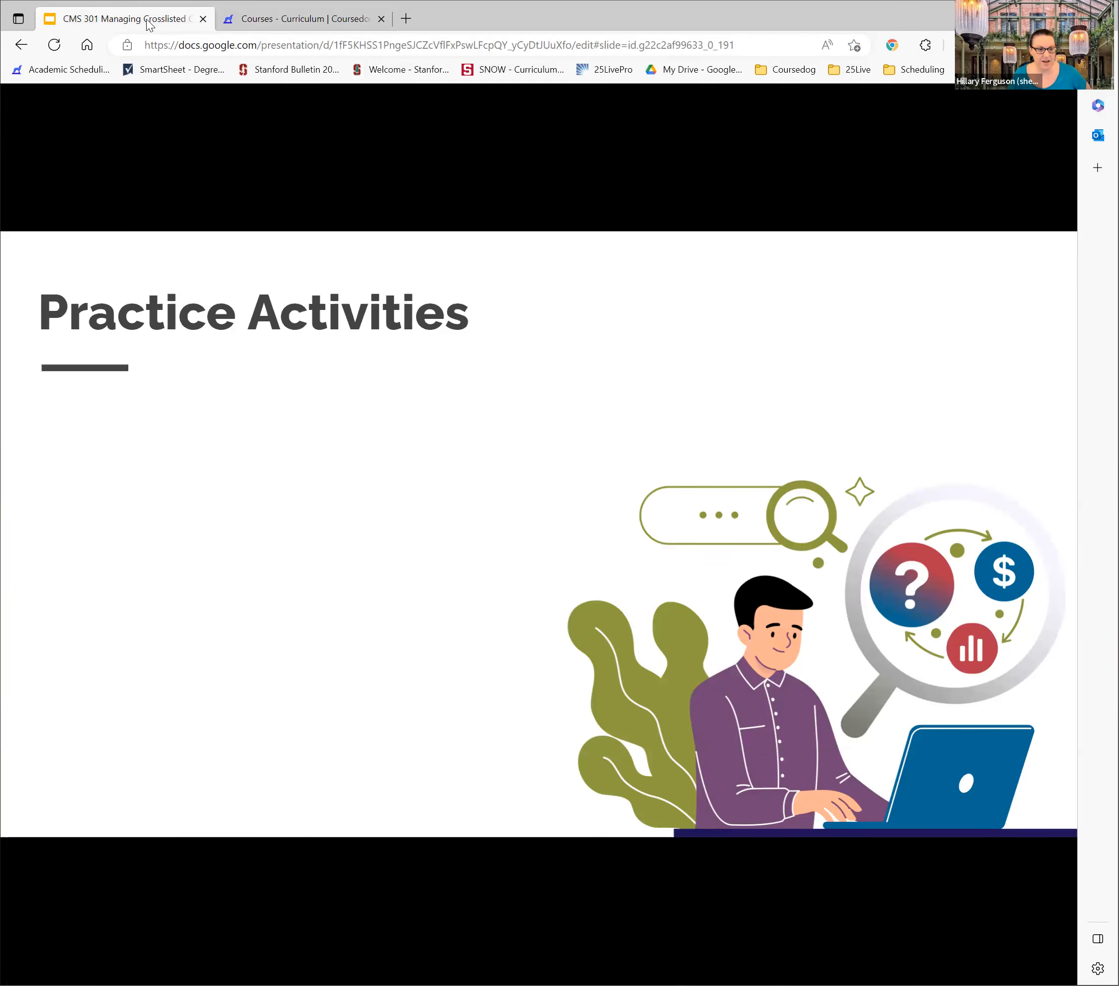
key(Right)
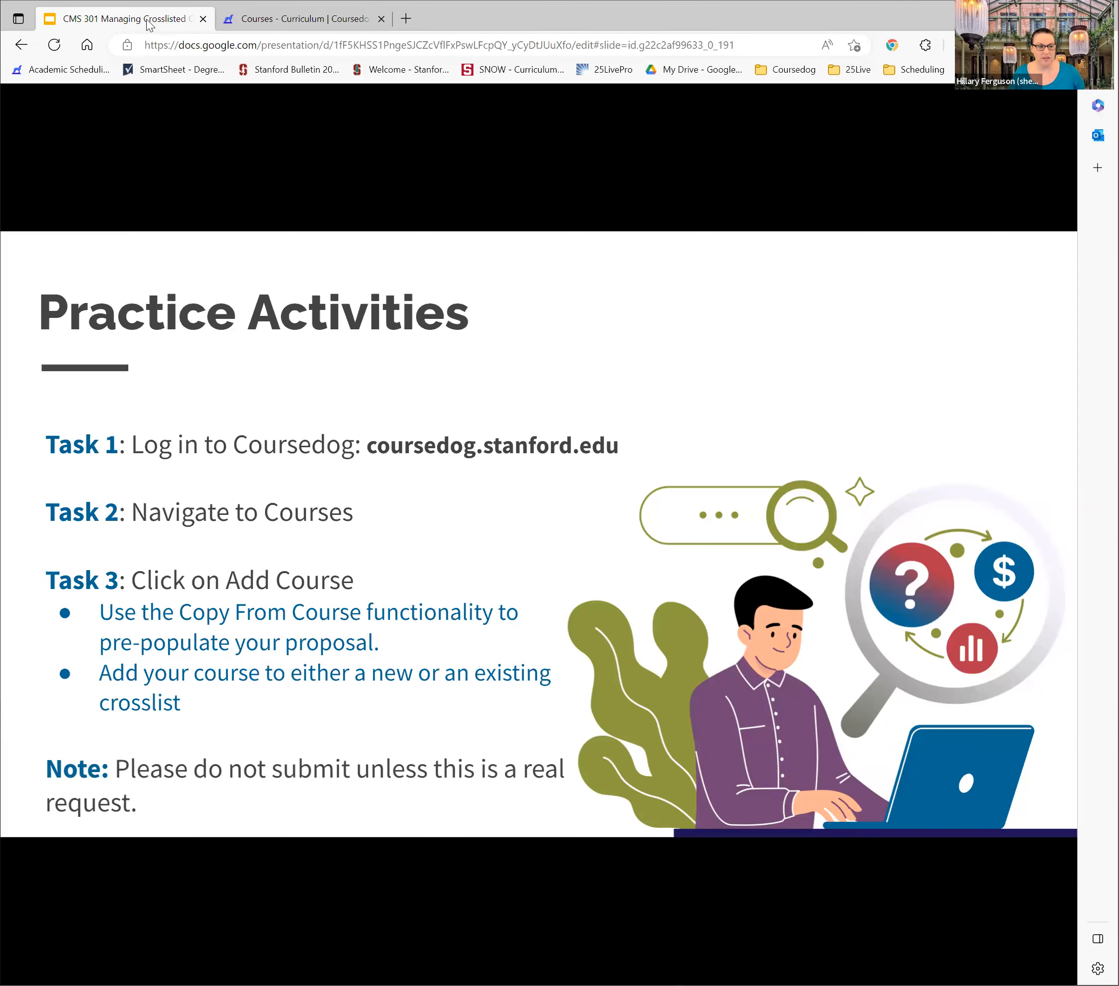
key(Right)
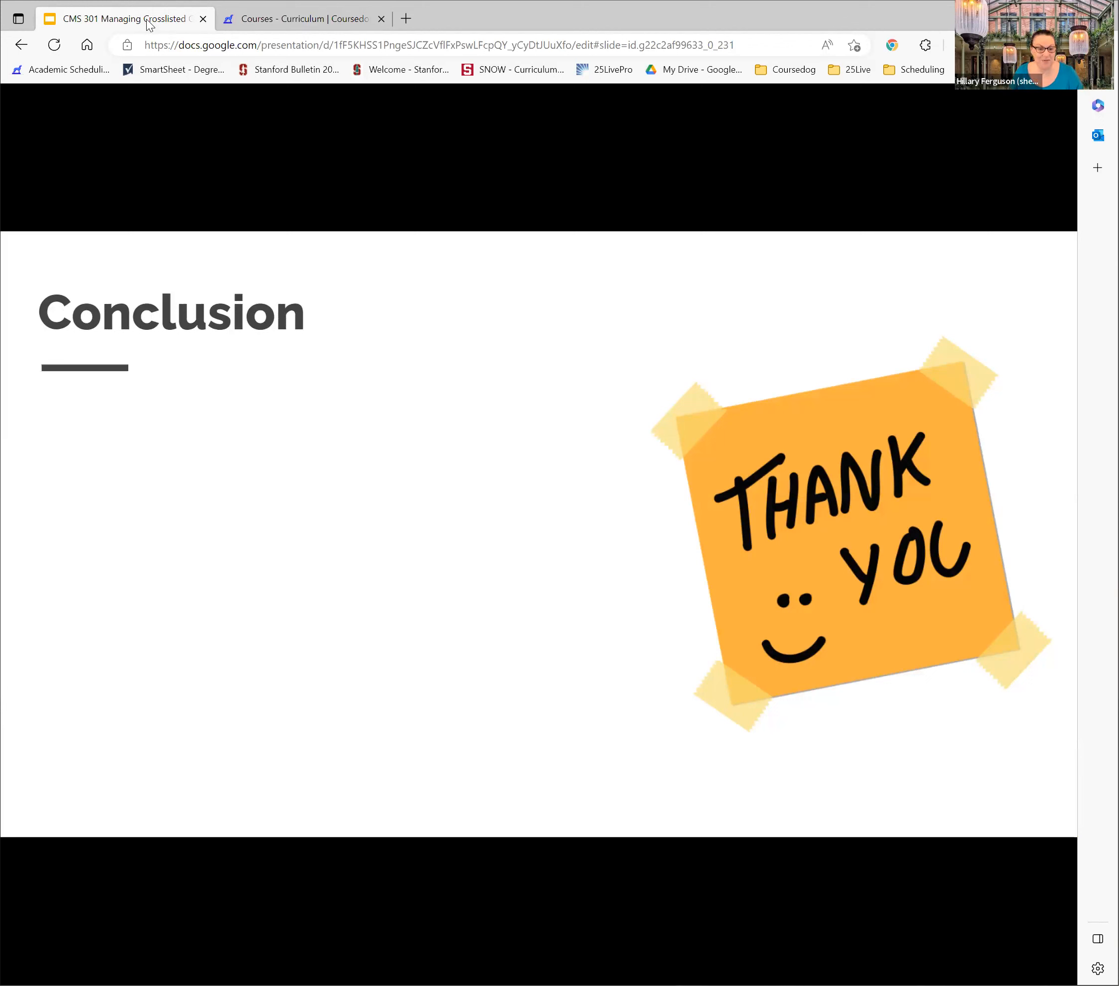
key(Right)
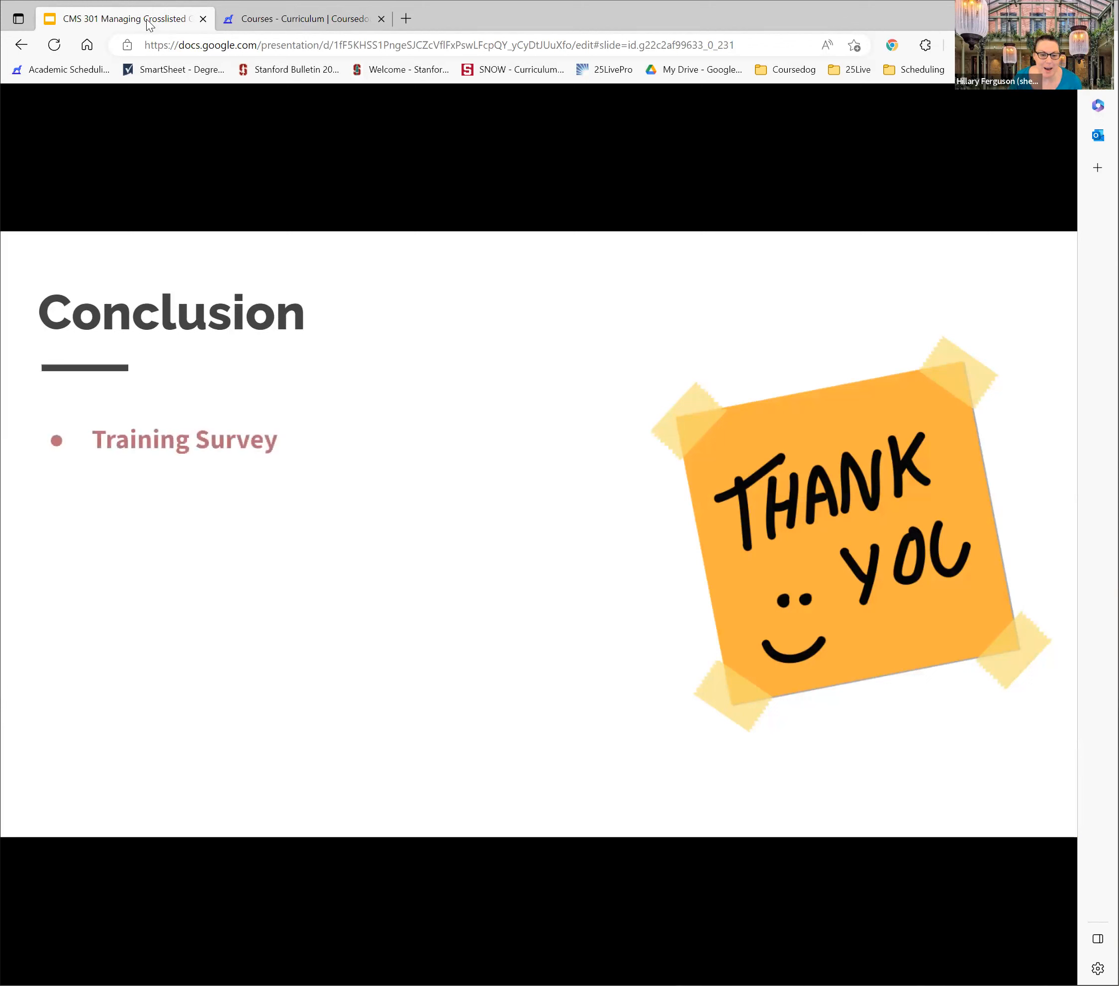
key(Right)
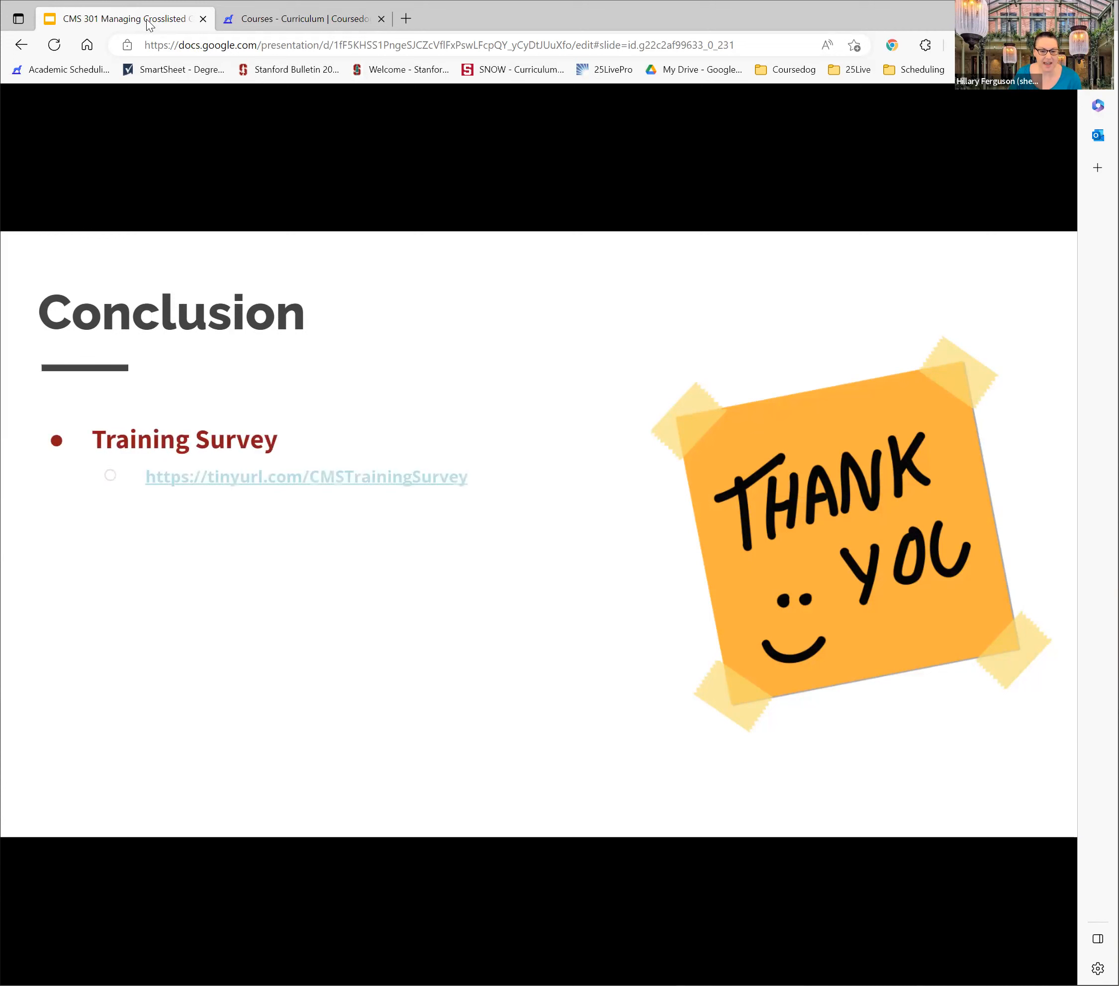